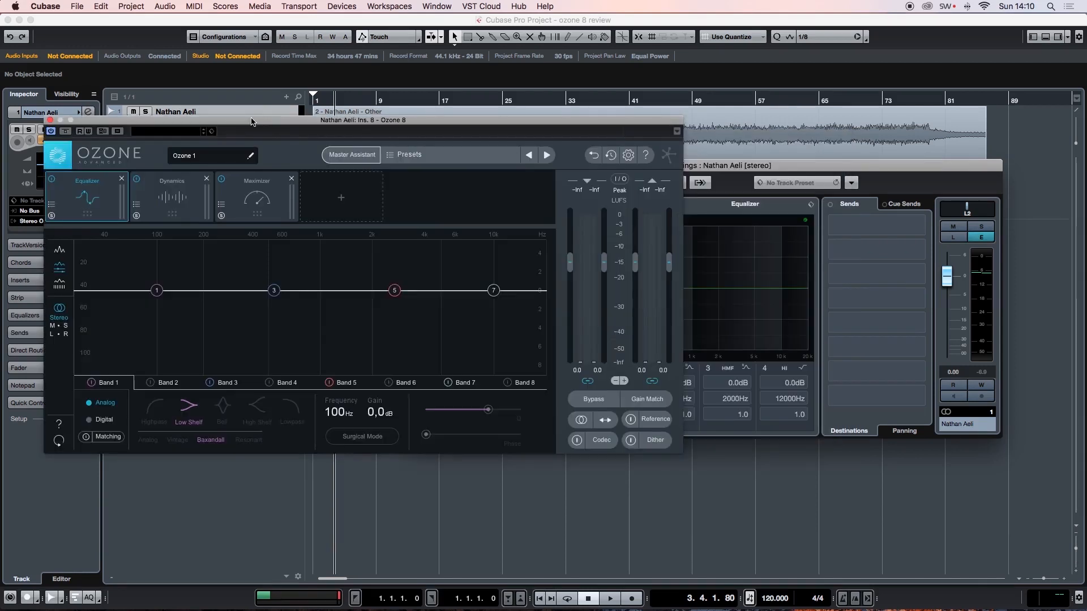
Reposition the Ozone 8 window over the project and view the Dynamics and Maximizer modules.
drag(268, 124, 417, 136)
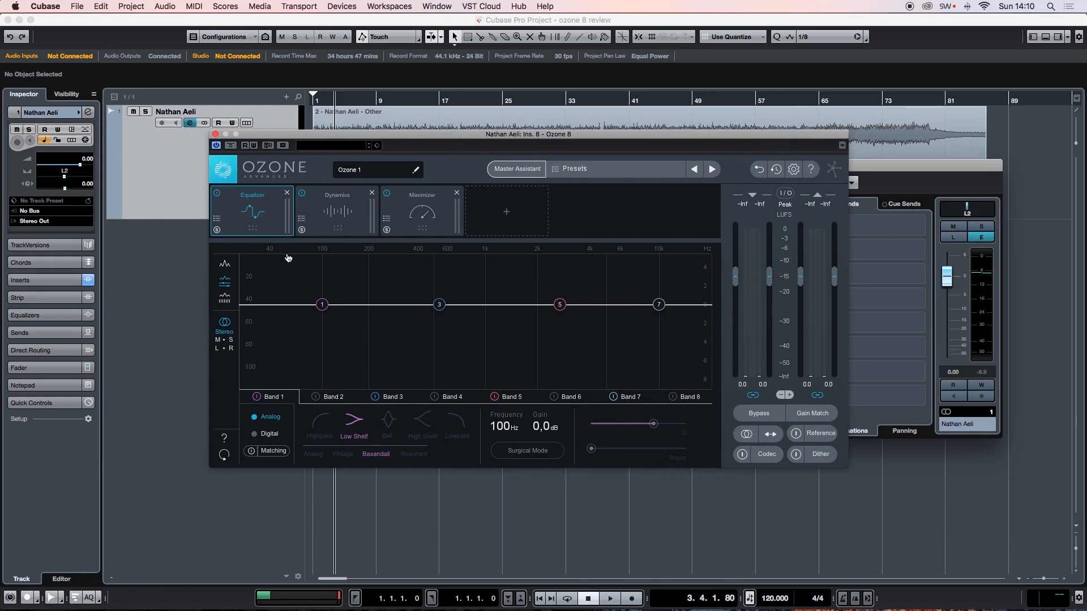
click(338, 213)
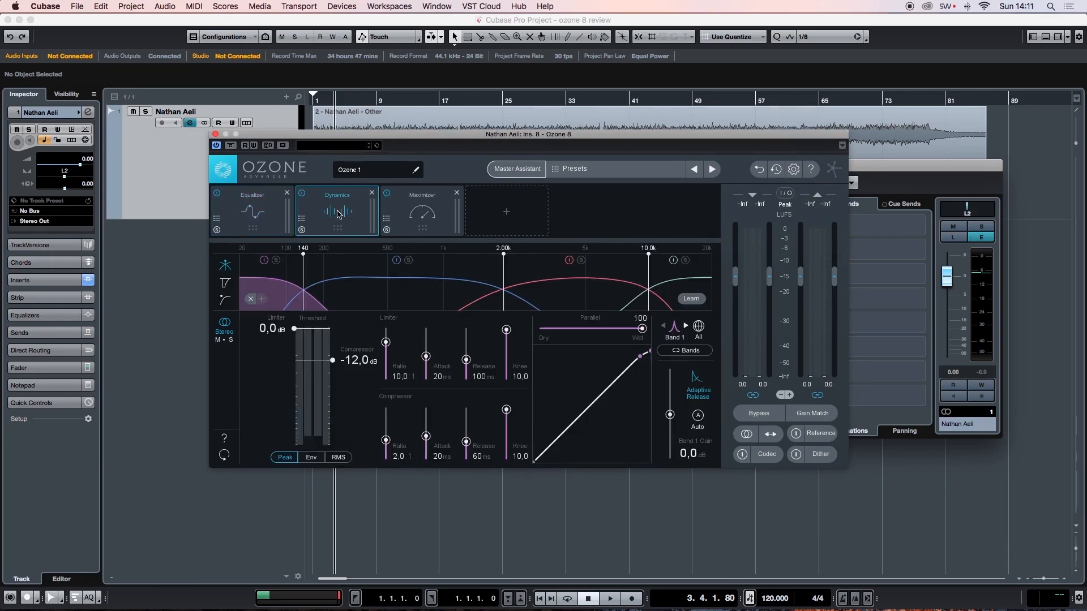
click(409, 210)
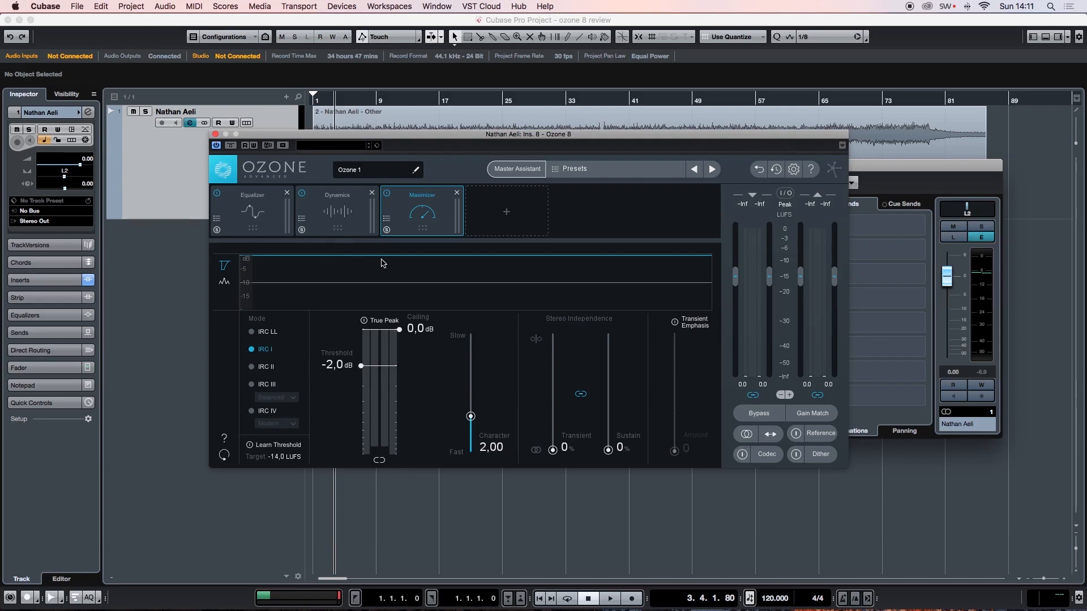
Remove the Maximizer, Dynamics and Equalizer modules from the Ozone signal chain.
click(457, 192)
click(375, 195)
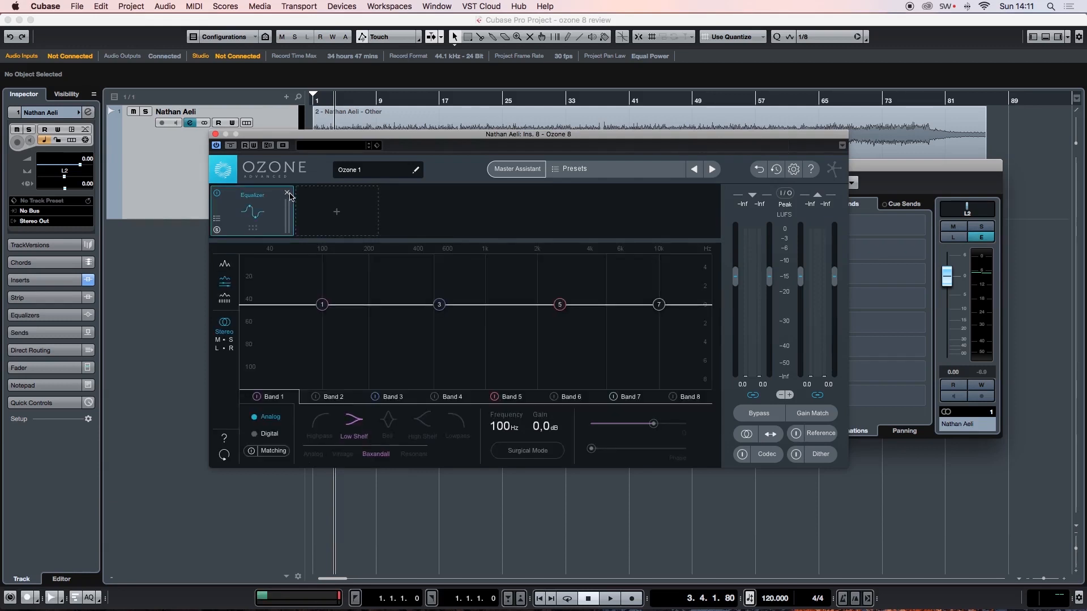
click(287, 193)
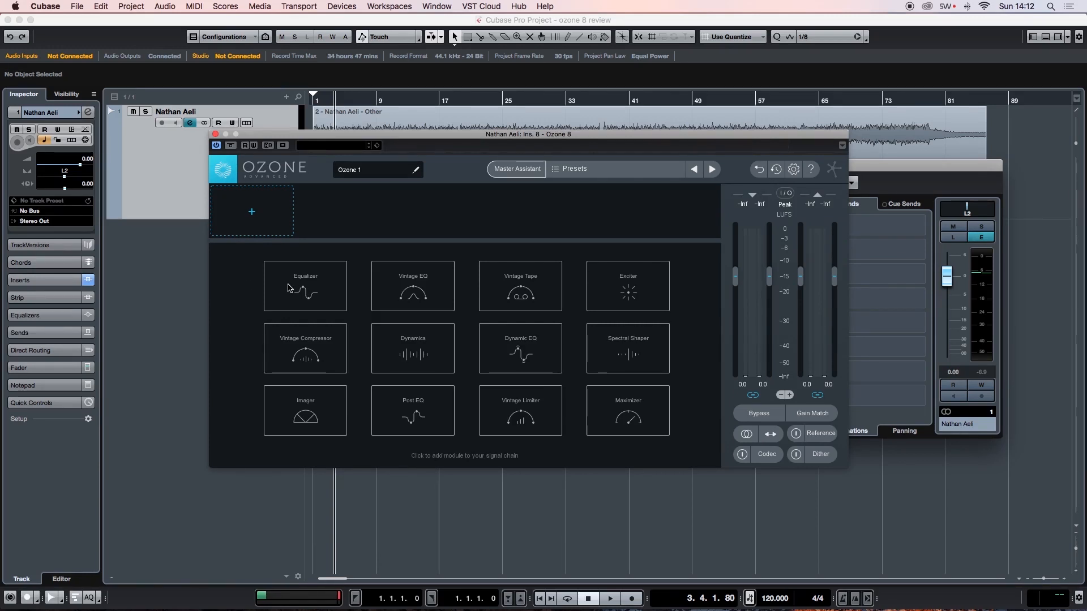
Try out the Equalizer and Vintage EQ modules, setting the Vintage EQ's low frequency to 30, and clear them from the chain.
click(312, 289)
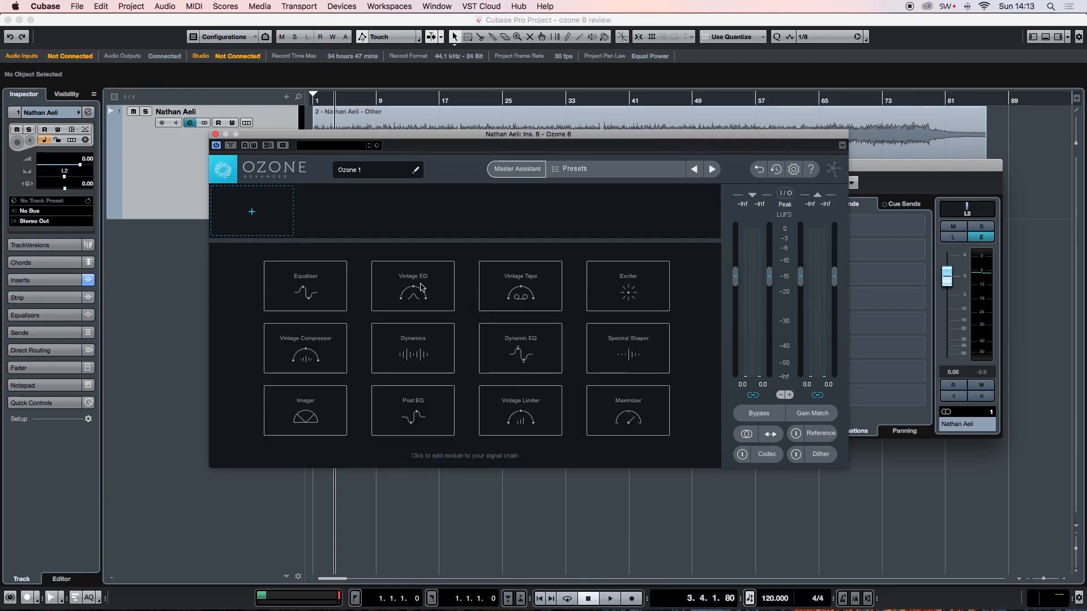
click(422, 284)
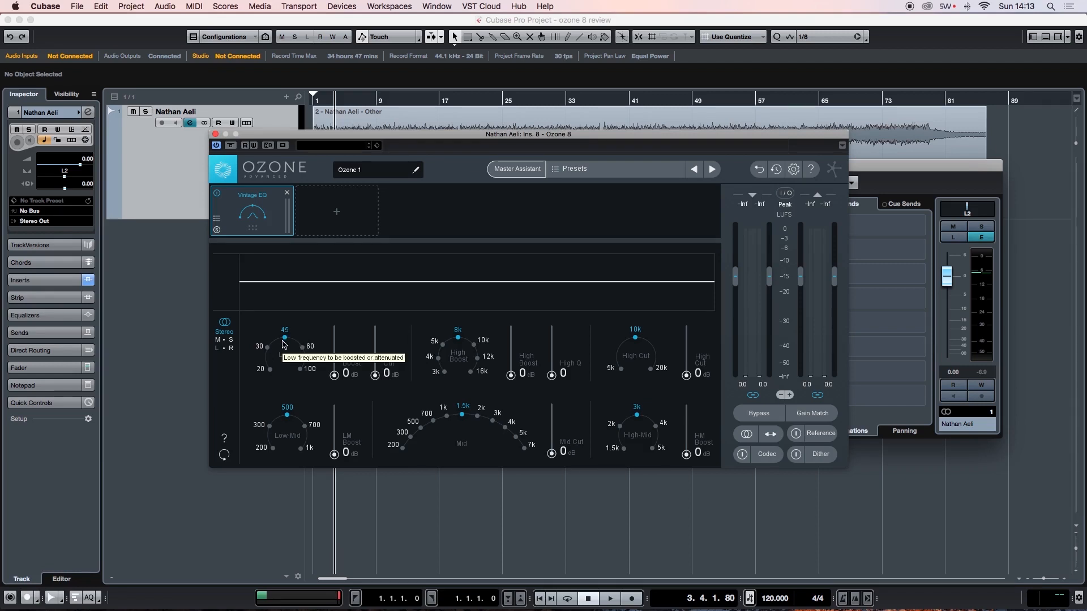
click(264, 346)
drag(346, 373, 390, 381)
drag(342, 353, 340, 397)
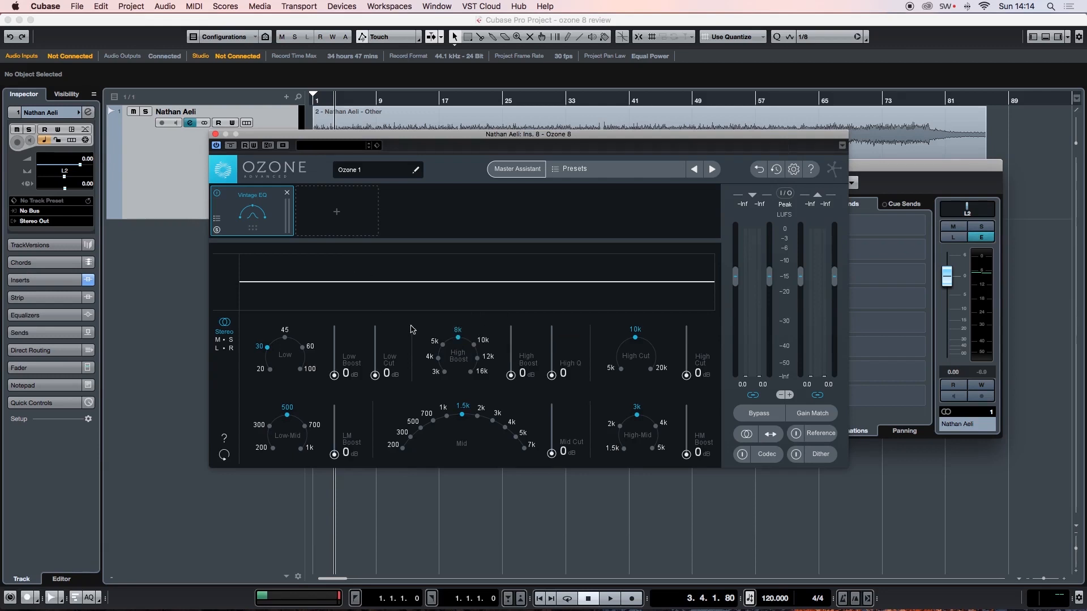
click(287, 193)
Preview the Vintage Tape, Exciter, Vintage Compressor and Dynamics modules one at a time, removing each from the chain.
click(539, 293)
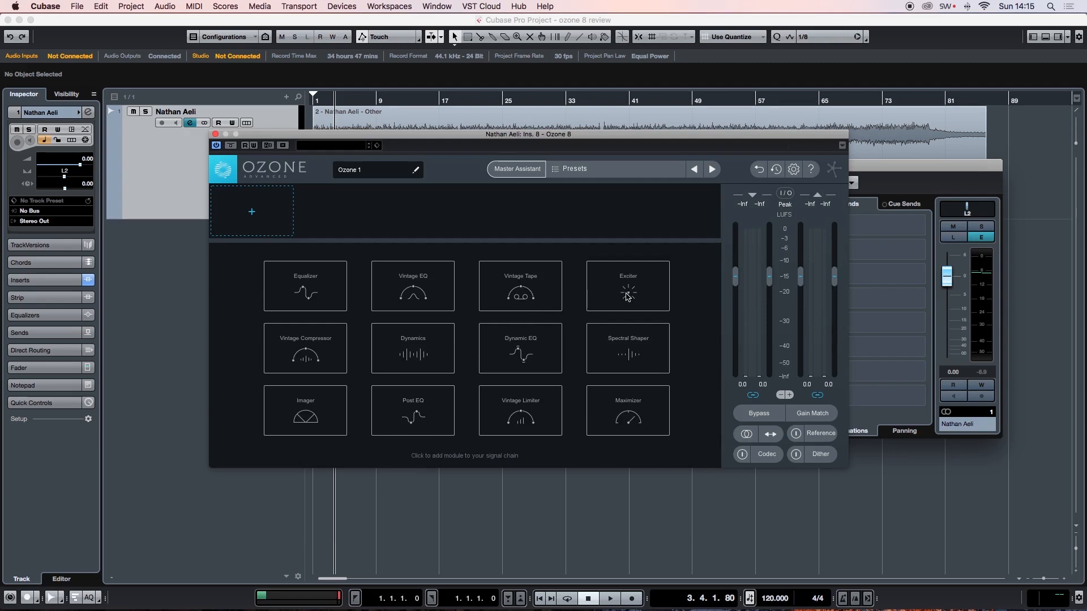
click(633, 291)
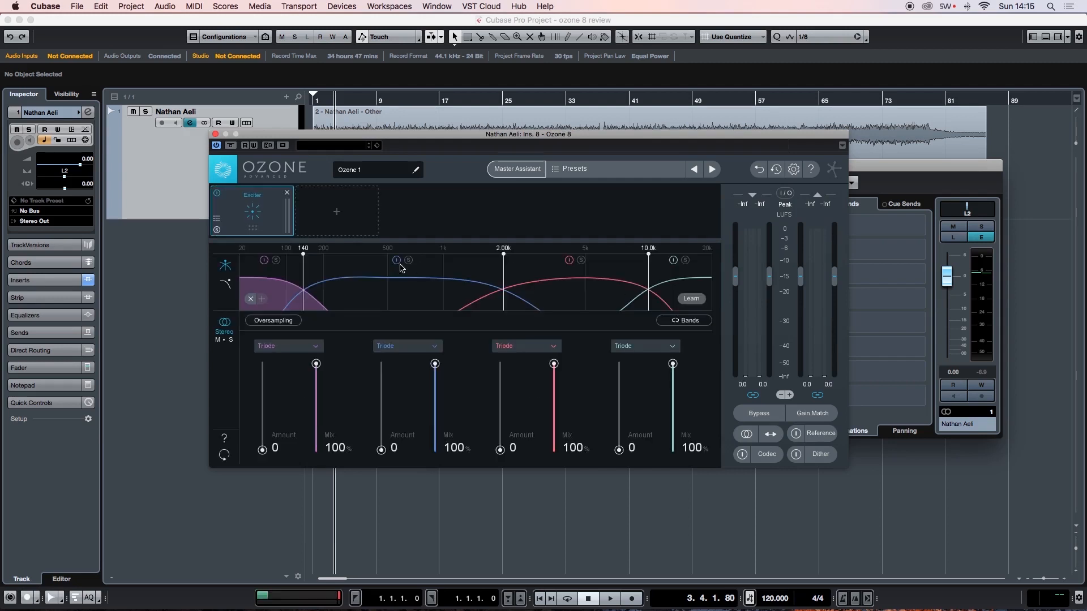
click(287, 193)
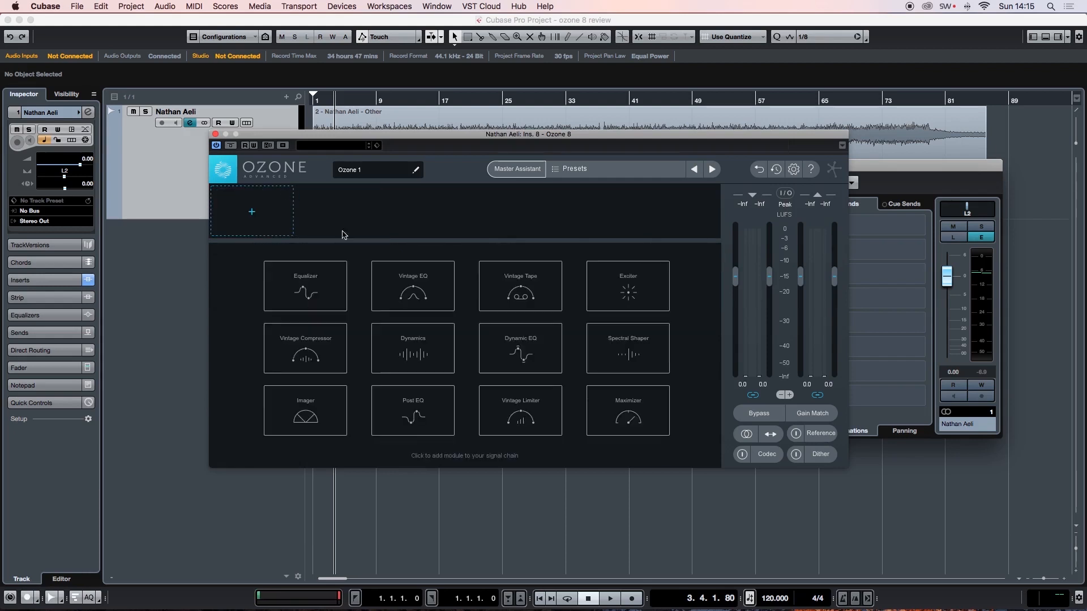
click(320, 359)
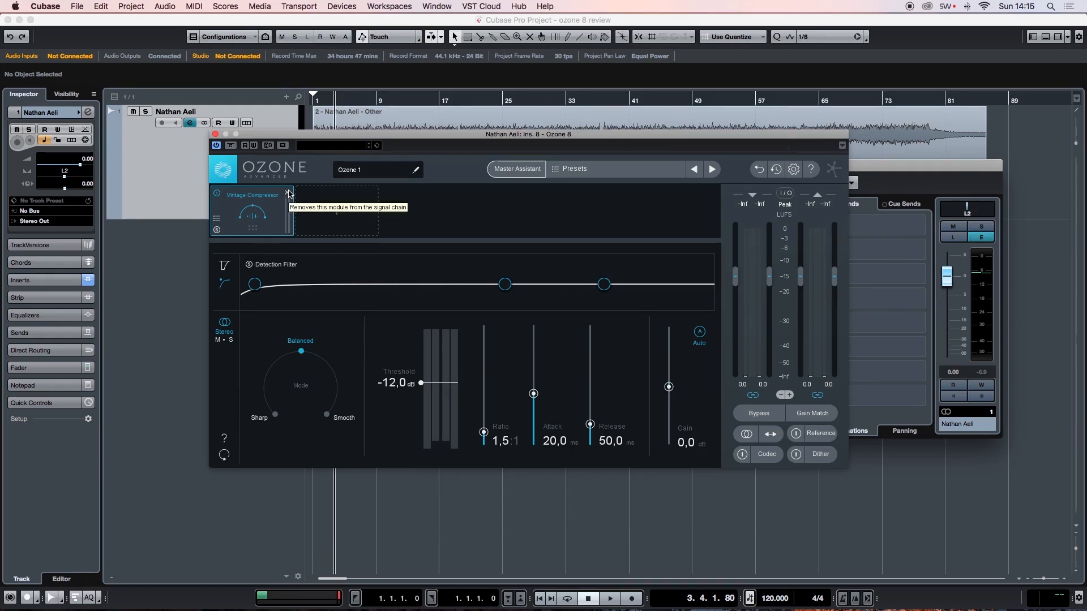
click(289, 194)
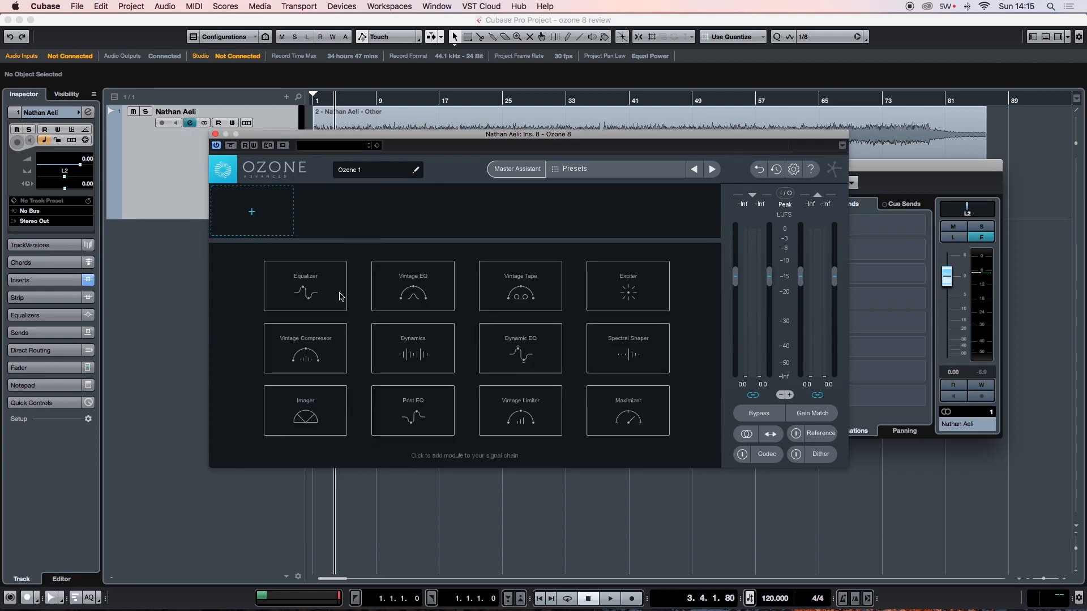
click(404, 347)
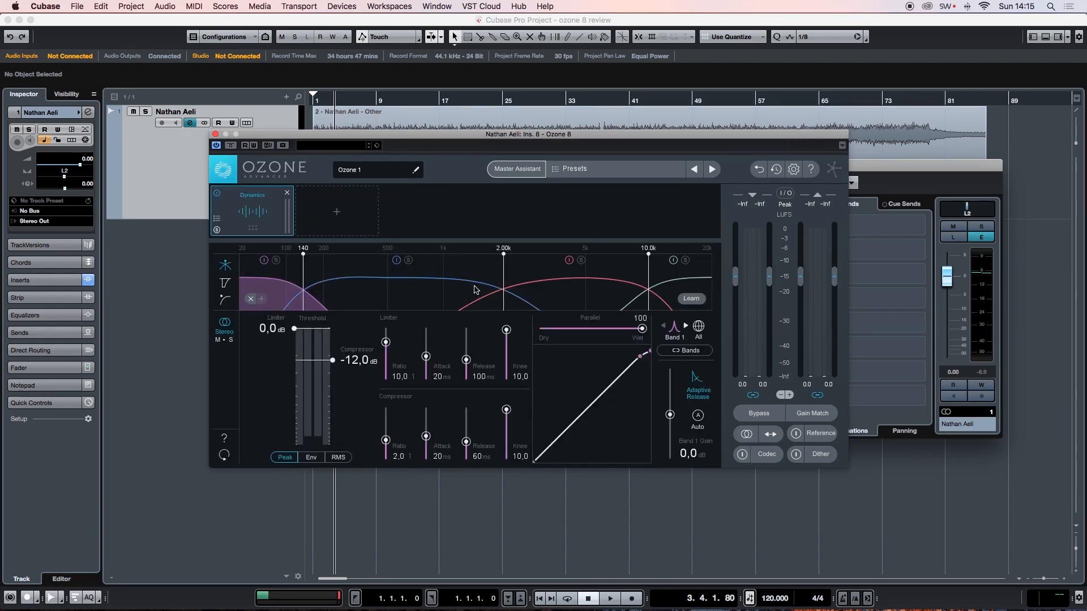
click(288, 193)
Preview the Dynamic EQ and Imager modules, try Imager Band 1 widths of -100 and -3.8, and remove the Imager.
click(496, 340)
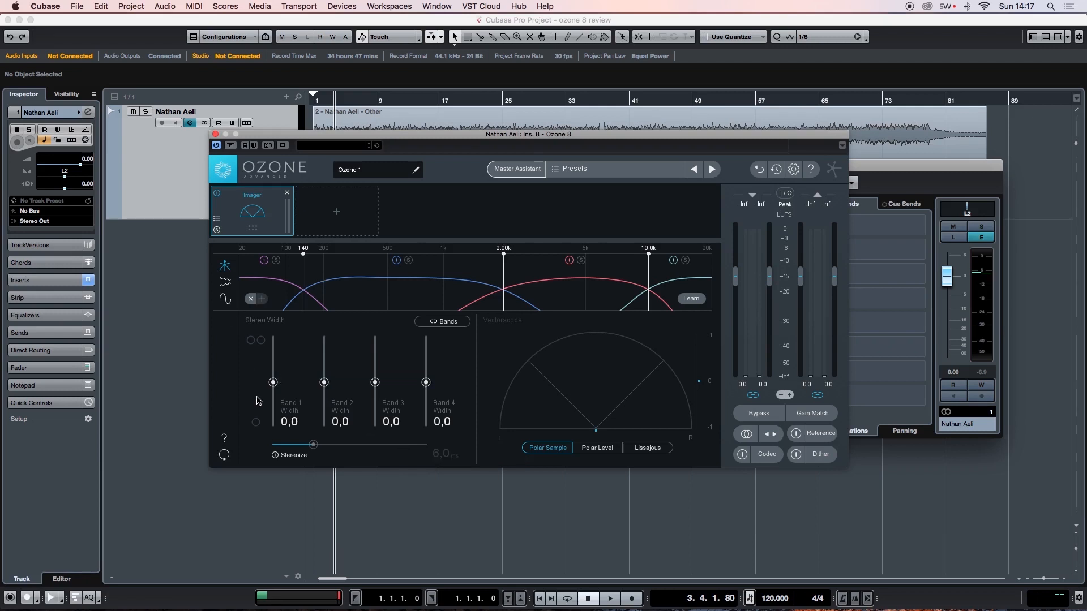
drag(274, 382, 273, 427)
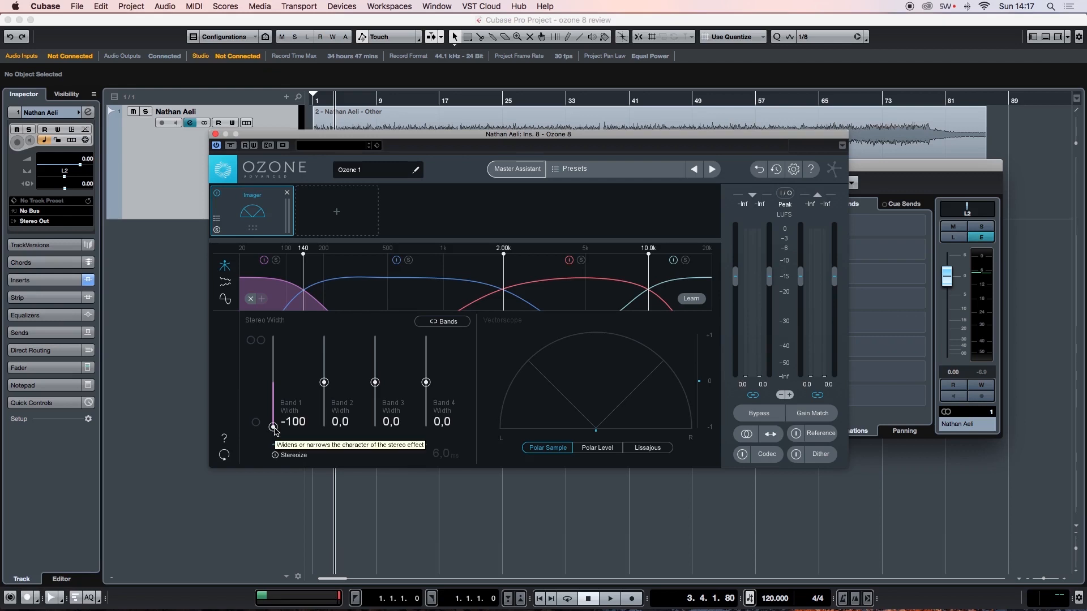
drag(273, 428, 279, 390)
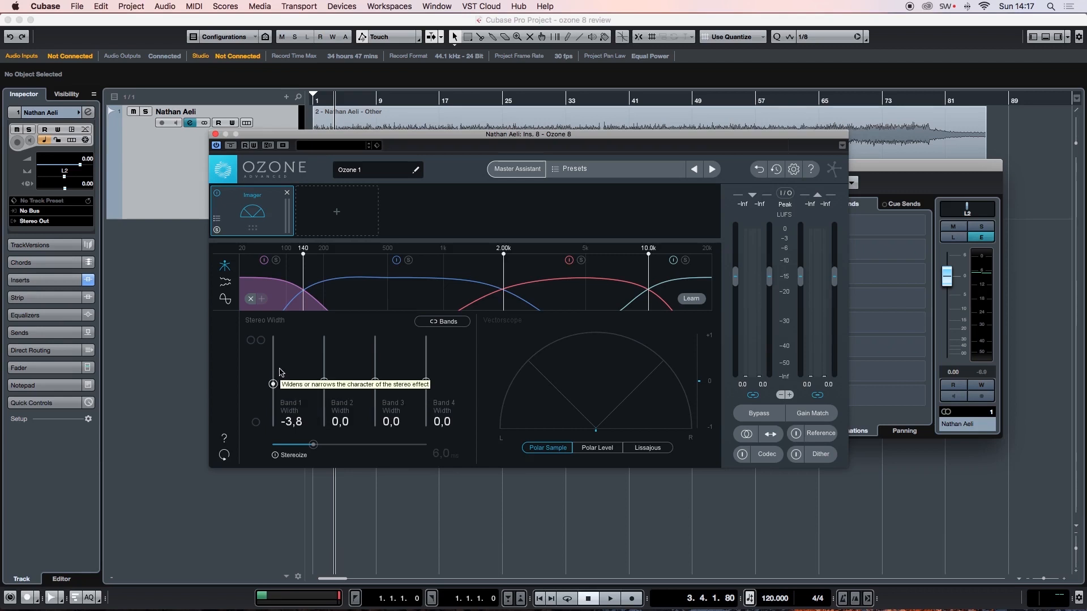
click(287, 193)
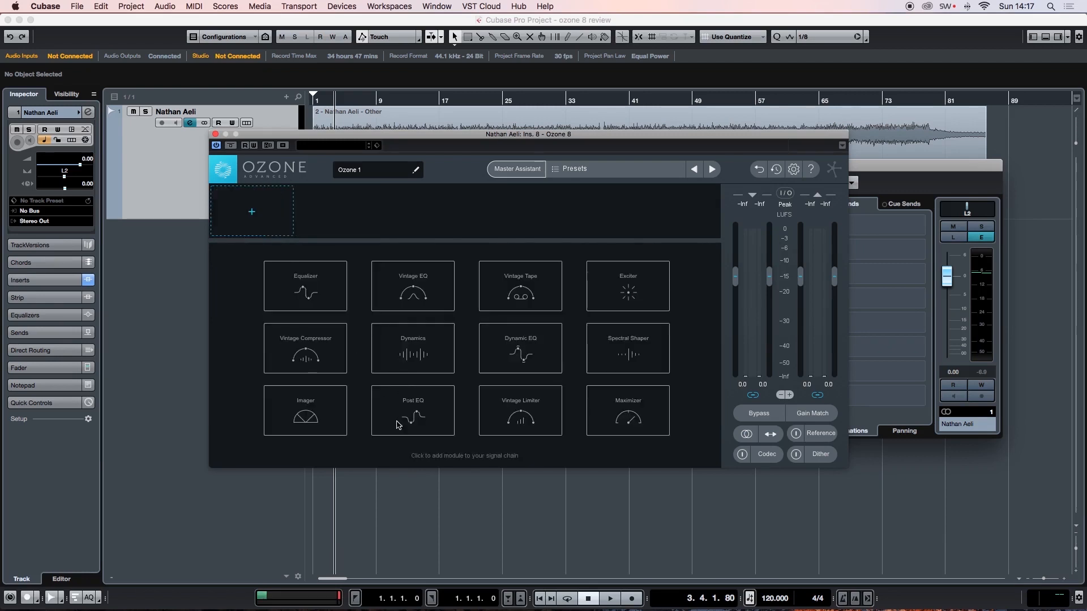
Preview the Post EQ, Vintage Limiter and Maximizer modules one at a time in the otherwise empty chain.
click(447, 424)
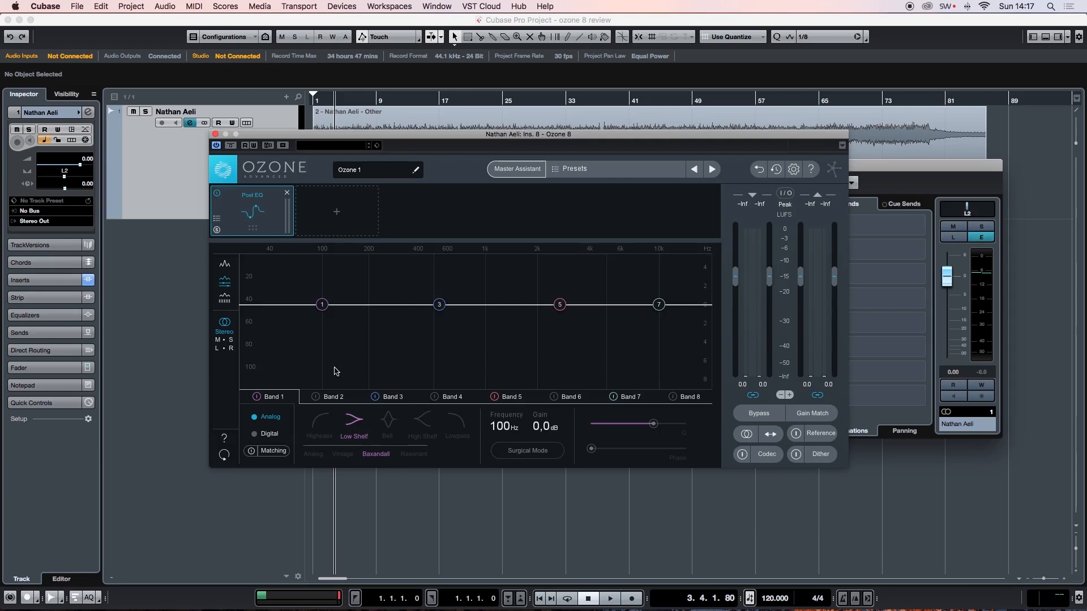
click(287, 193)
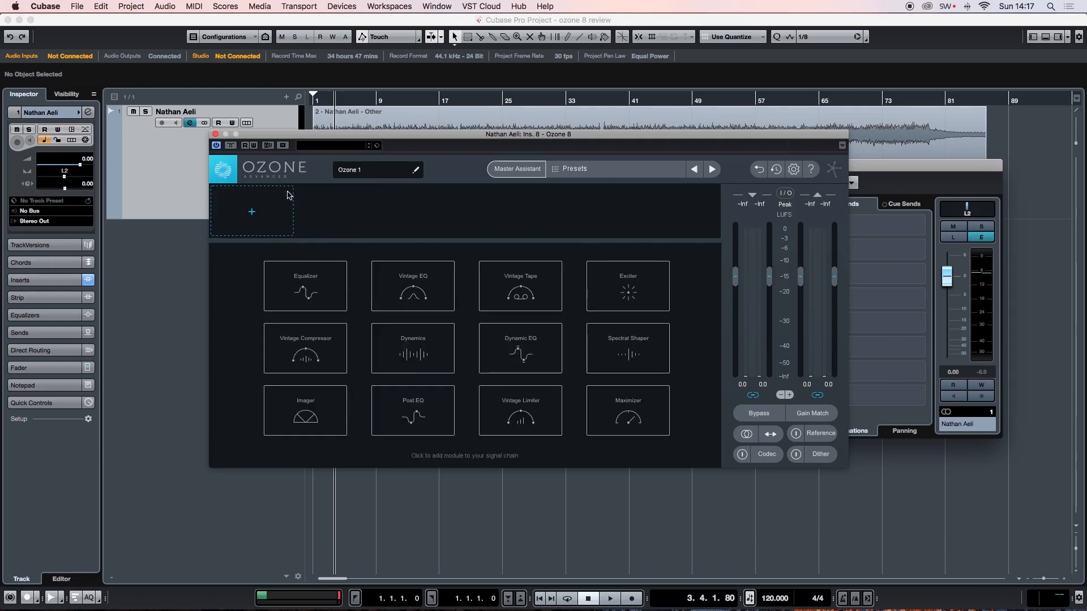
click(532, 422)
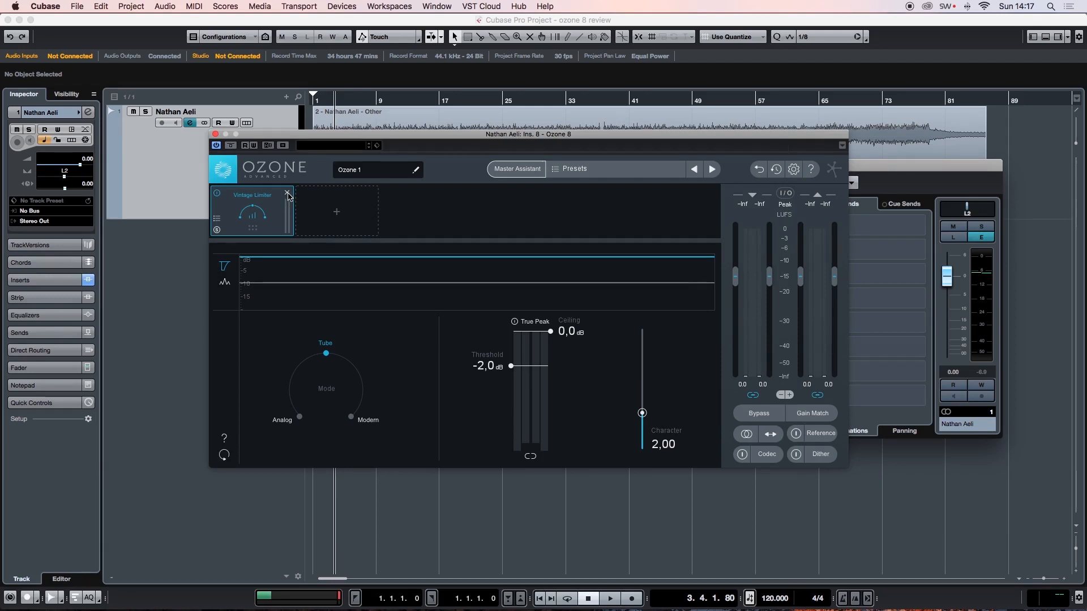
click(288, 194)
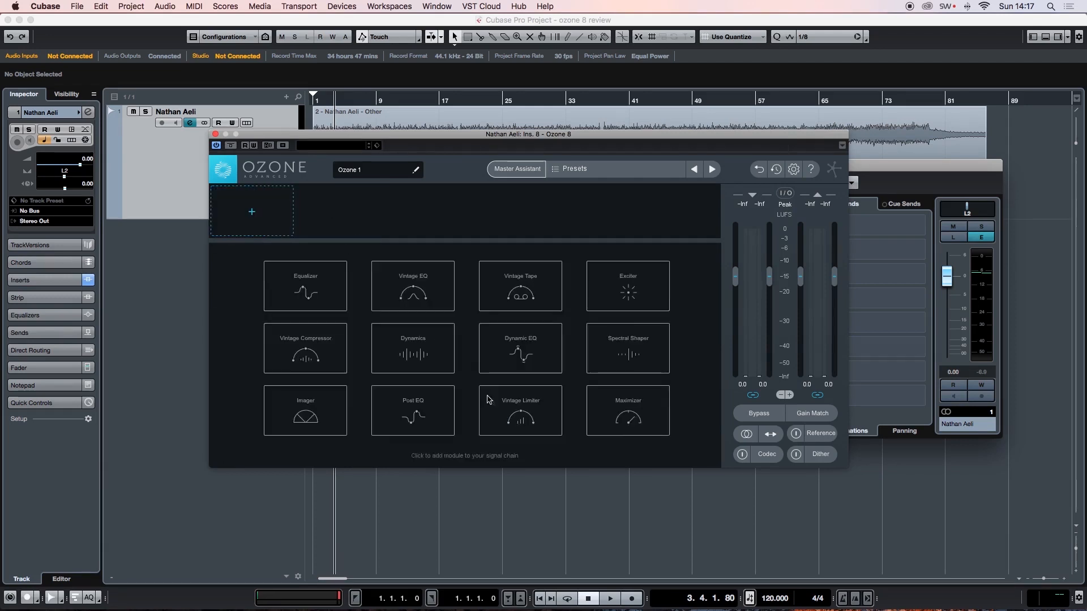
click(590, 403)
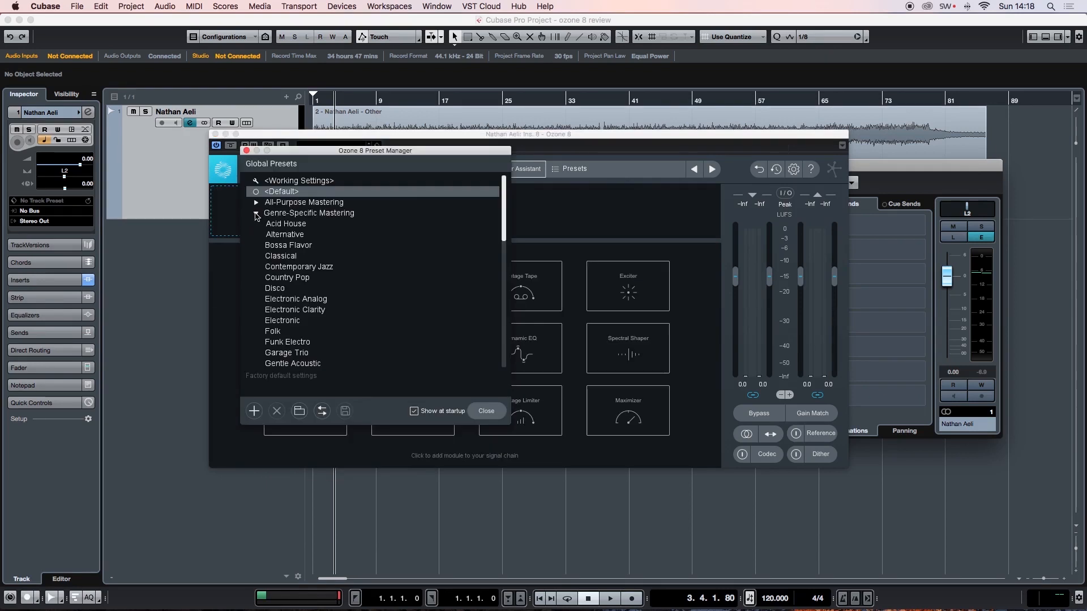
Browse the Genre-Specific Mastering, Signature Presets and All-Purpose Mastering folders in the preset manager, and close it.
click(256, 213)
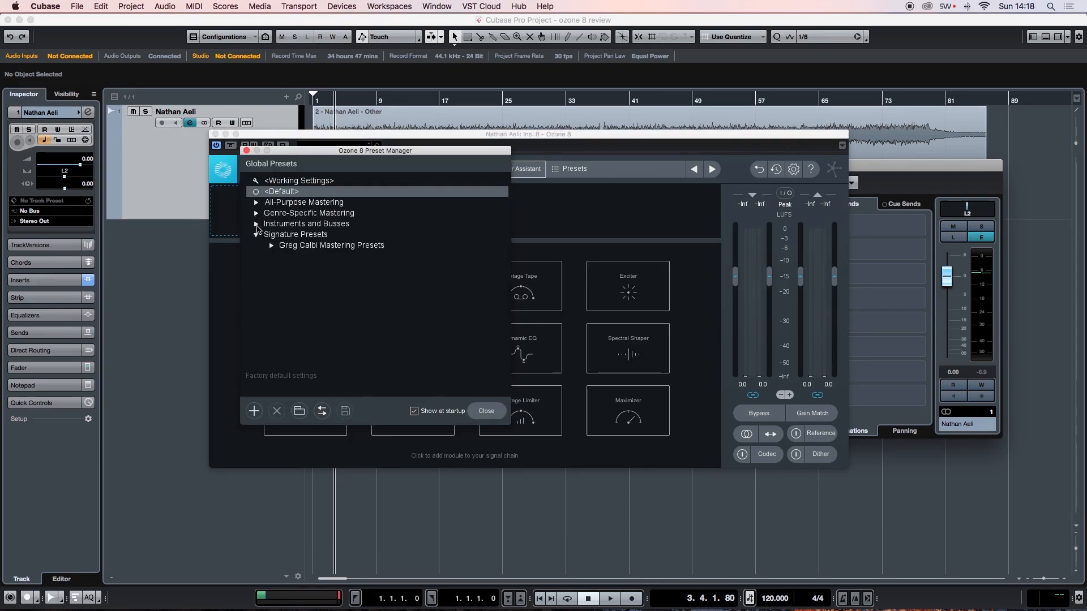
click(256, 235)
click(256, 234)
click(256, 234)
click(256, 202)
click(256, 202)
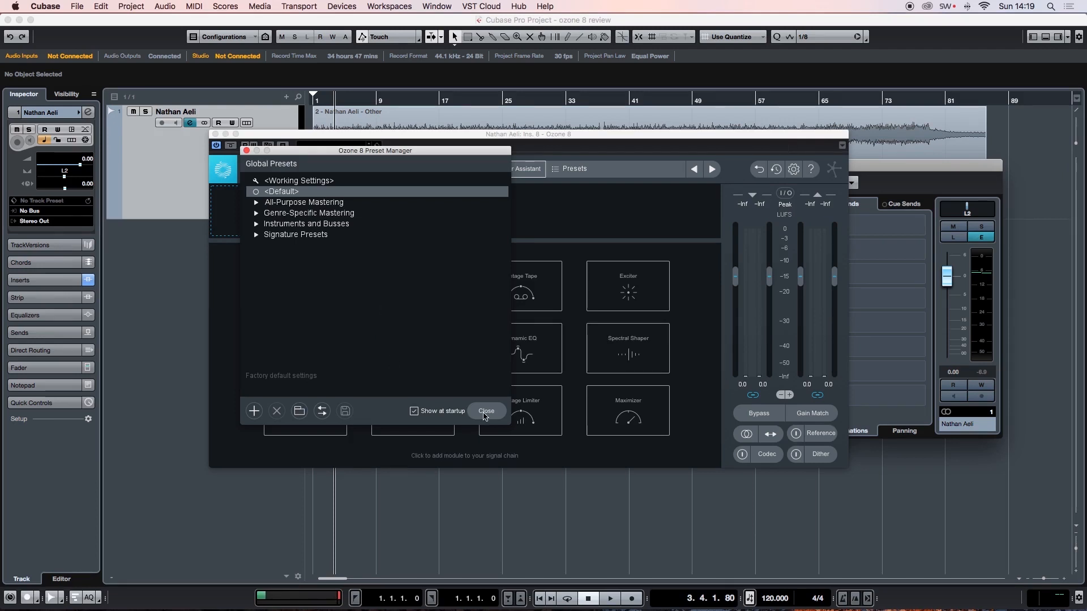
click(485, 412)
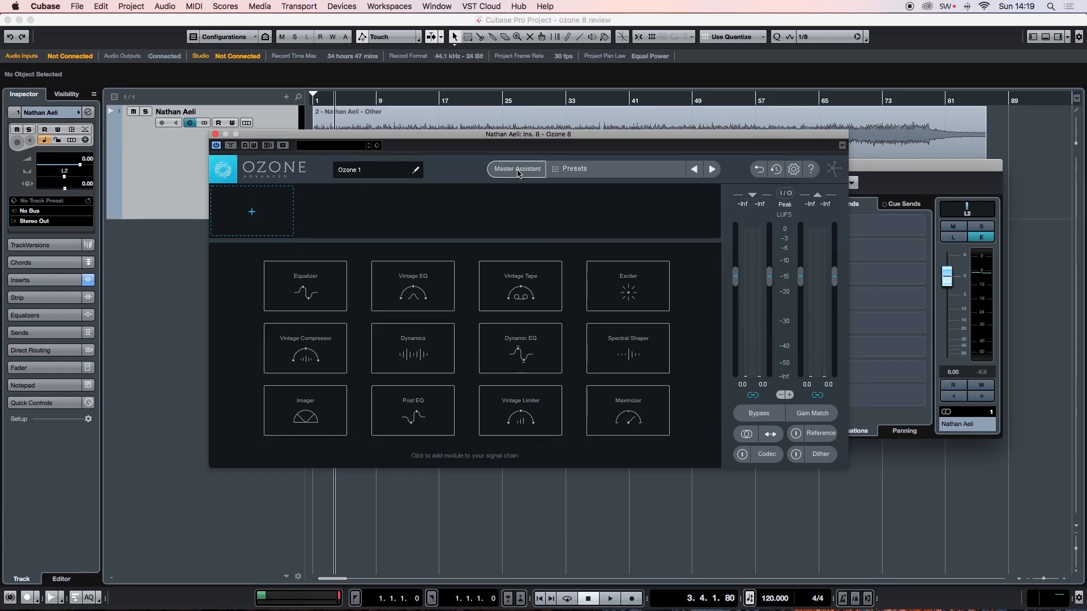
Run Master Assistant on the playing track with a CD target and Low intensity, and accept its suggested chain.
click(518, 171)
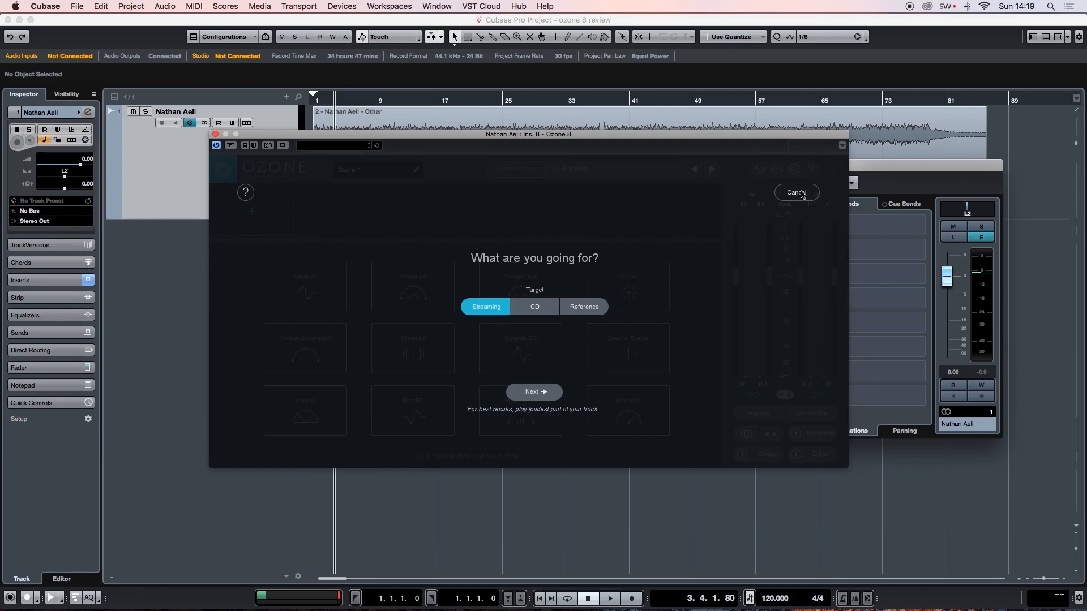
click(800, 195)
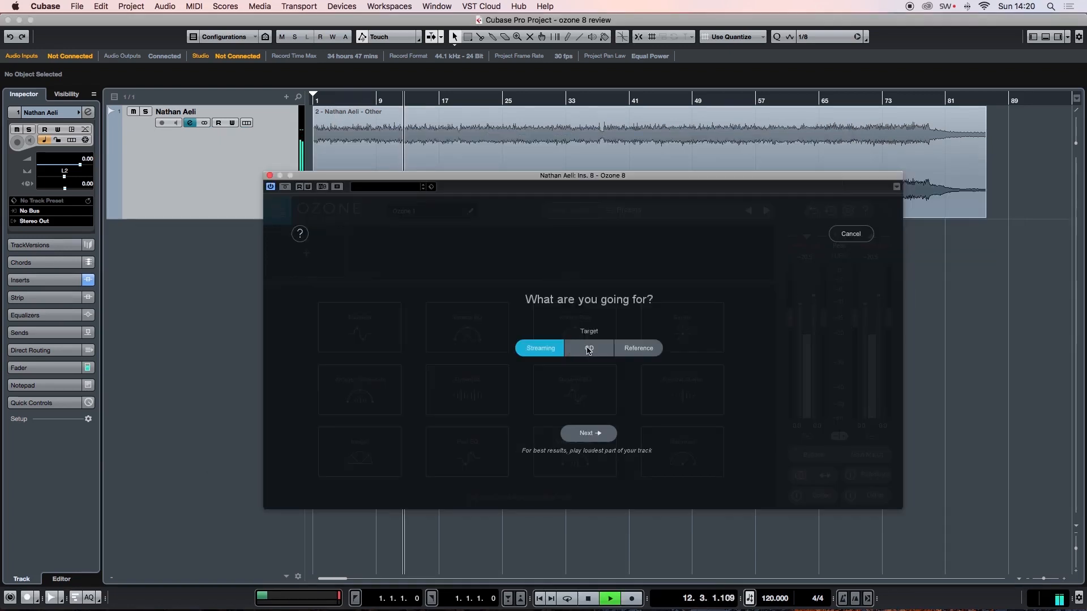
click(586, 348)
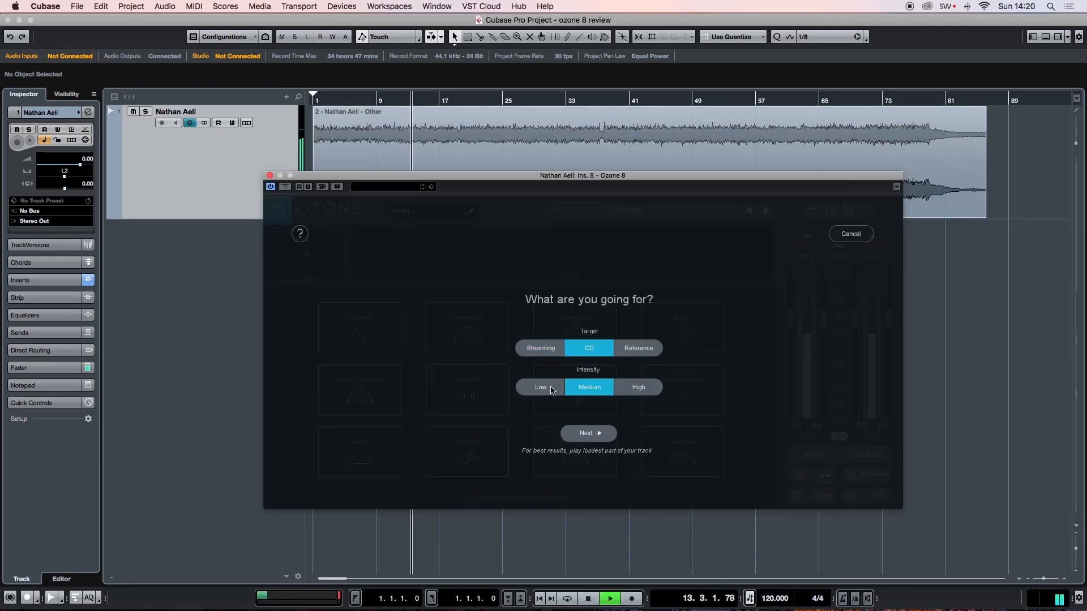
click(540, 387)
click(593, 435)
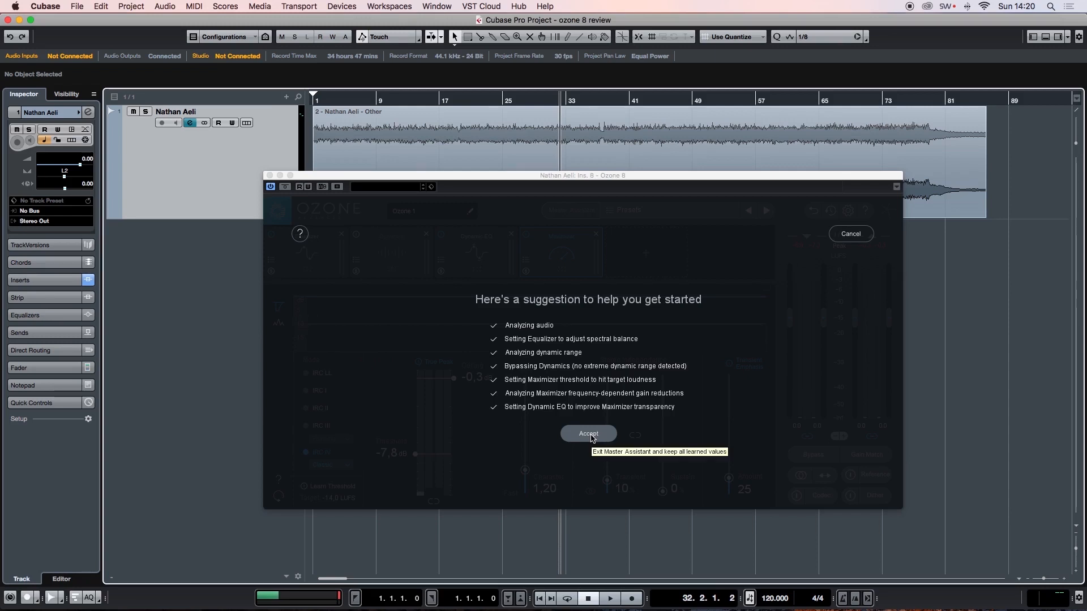
click(590, 435)
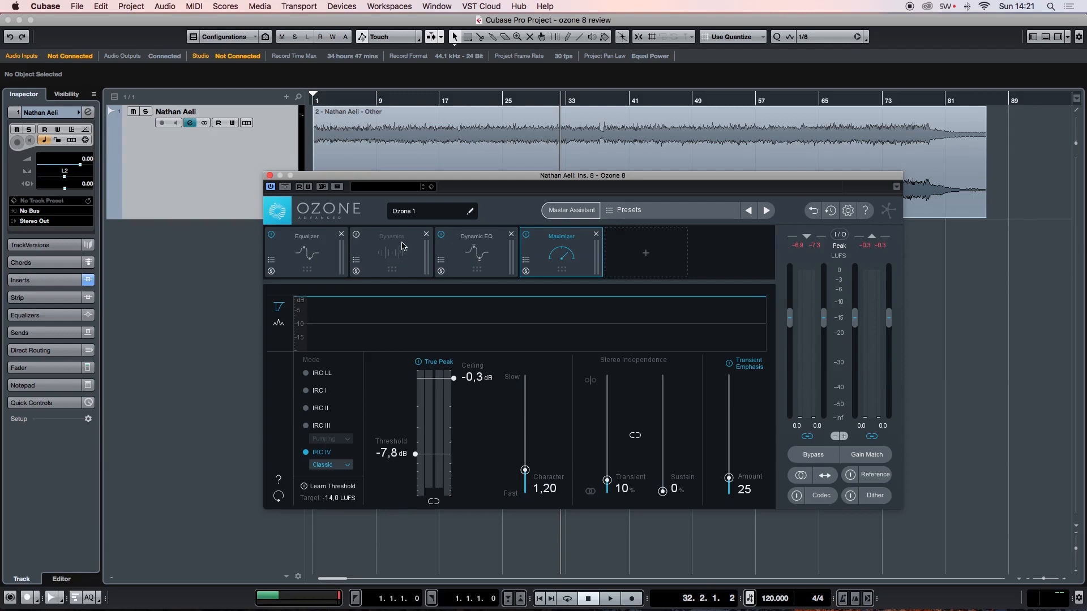
Review the suggested Dynamic EQ, Maximizer and Equalizer settings and return the playhead to the playback start position.
click(466, 258)
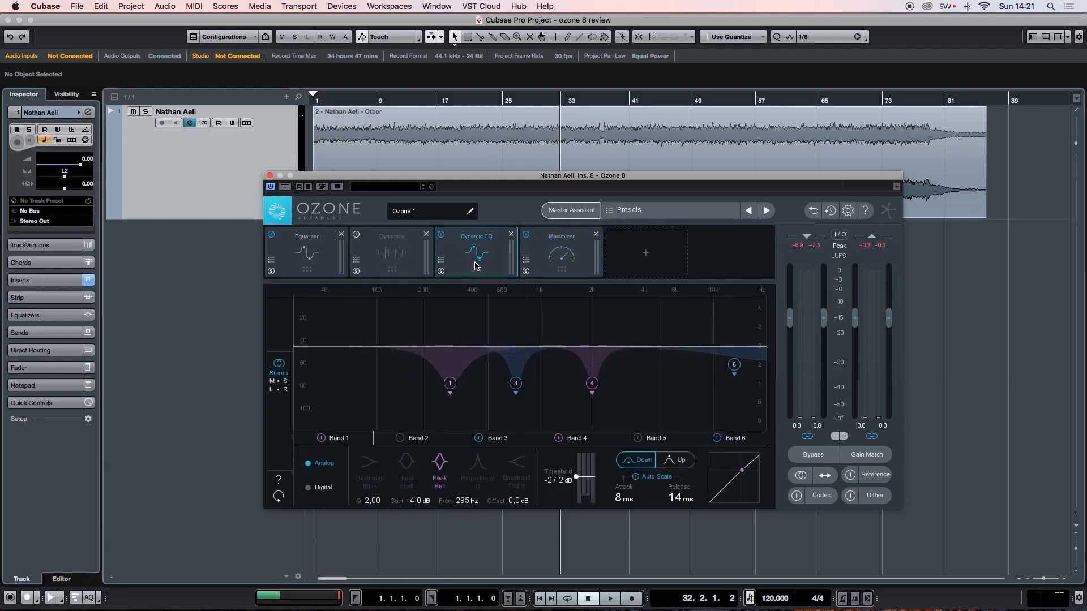
click(564, 258)
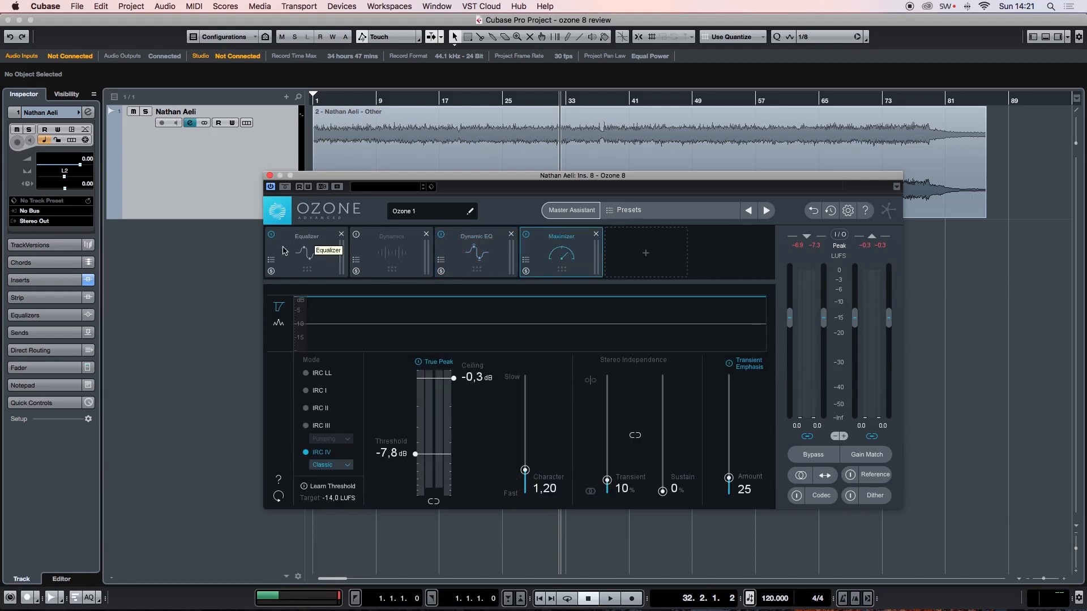
click(306, 251)
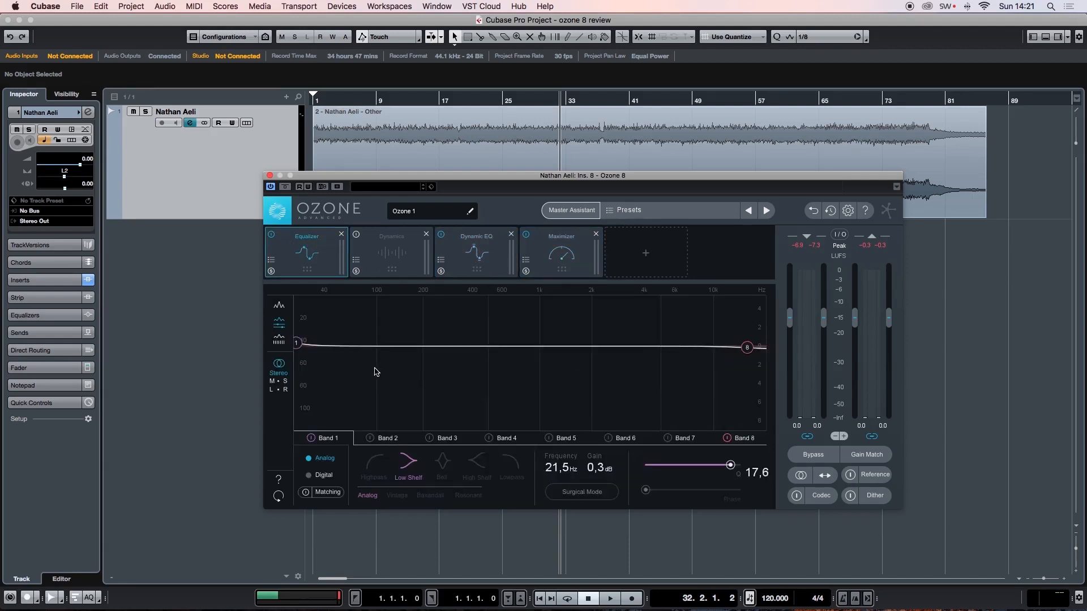
click(588, 599)
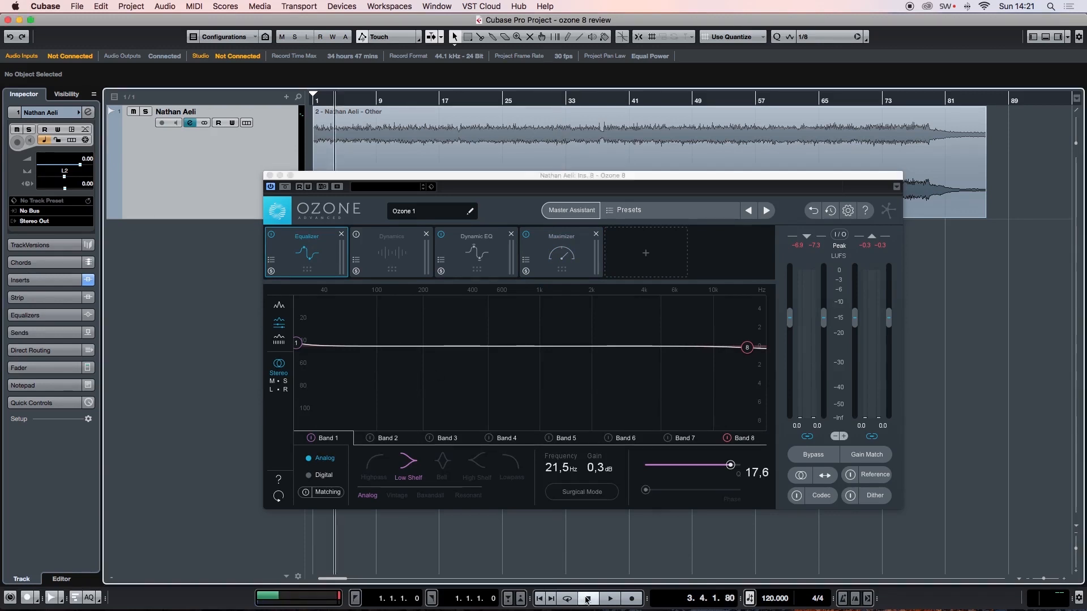
Play the track from about bar 19, compare the Dynamic EQ bypassed and active, and stop playback.
drag(437, 102, 463, 102)
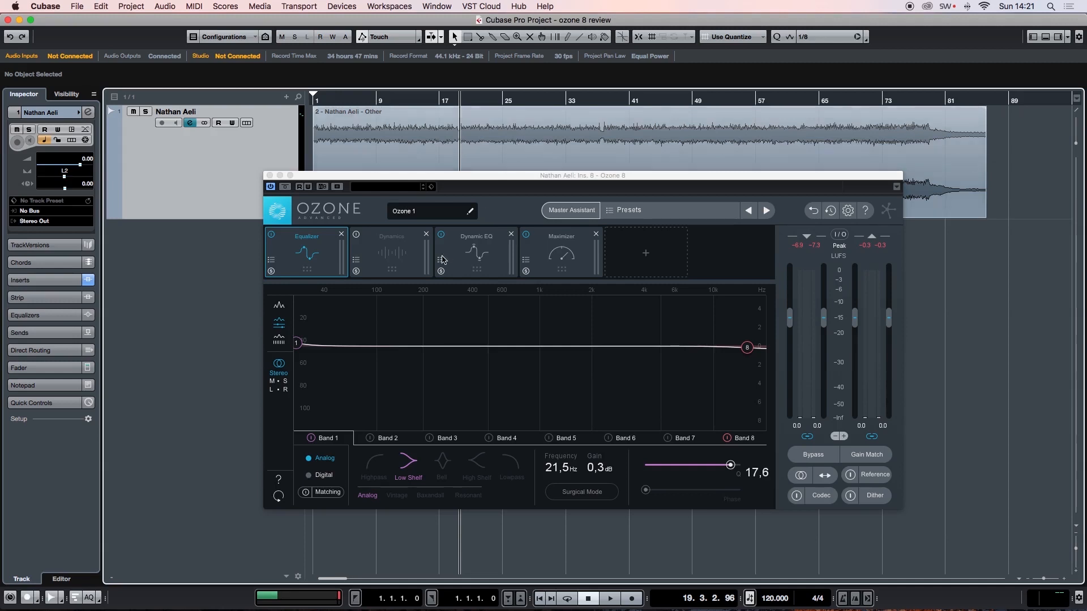
click(483, 261)
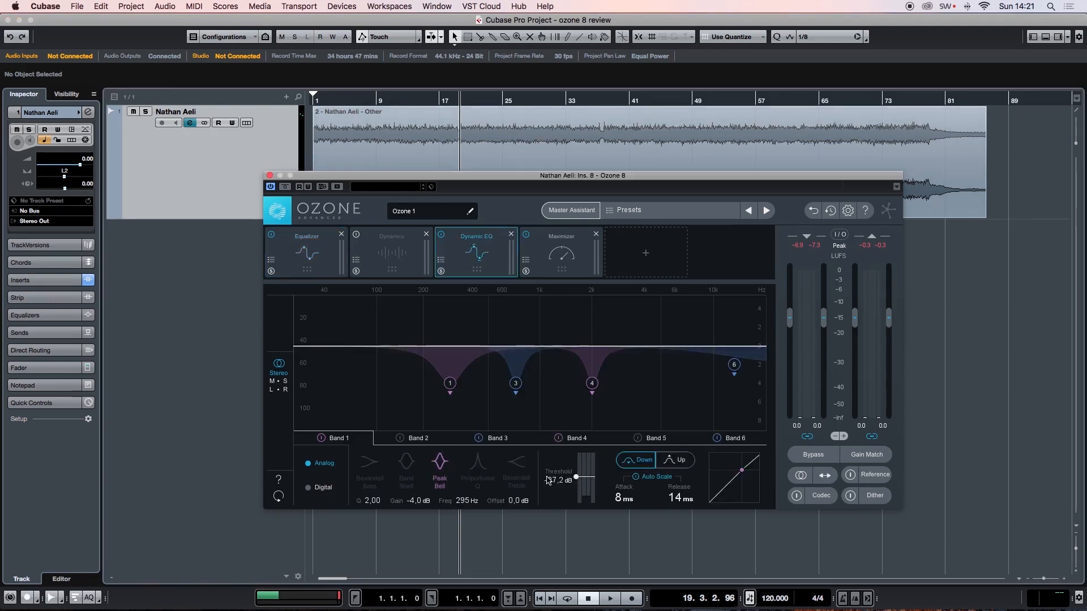
click(610, 598)
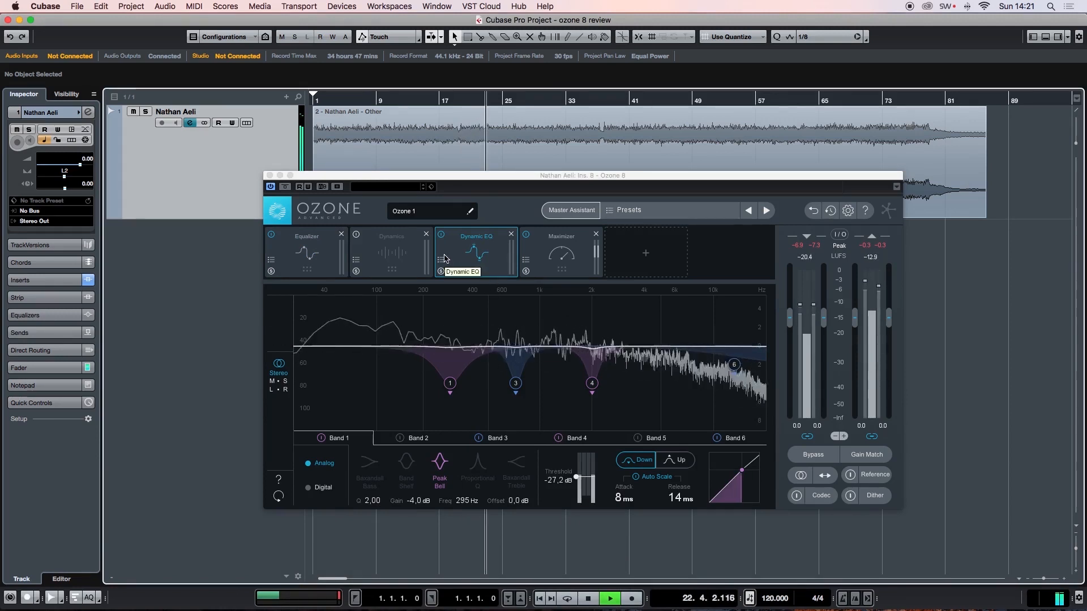
click(441, 235)
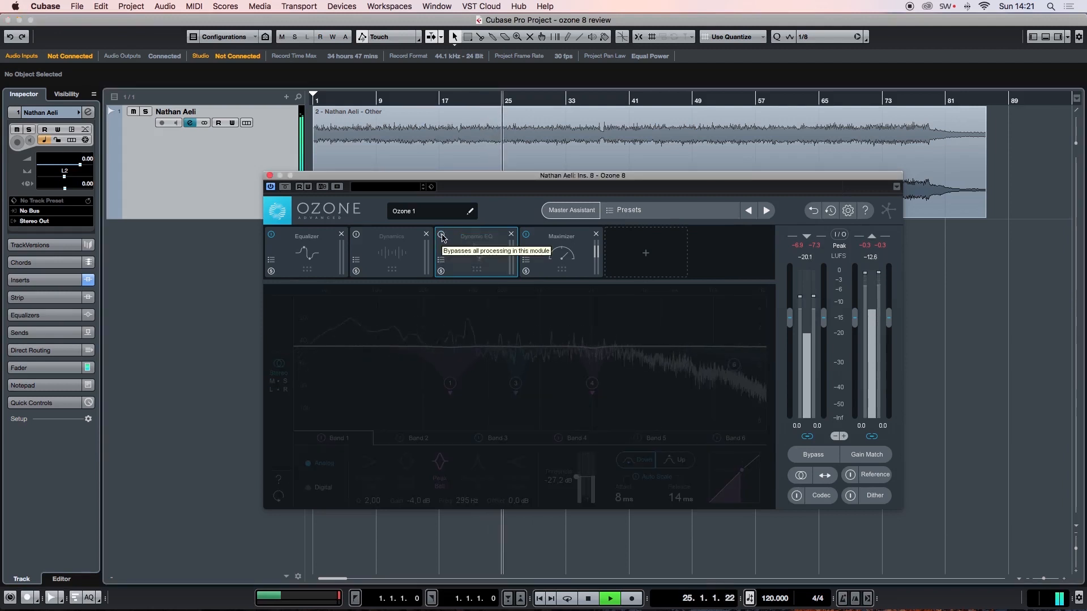
click(441, 235)
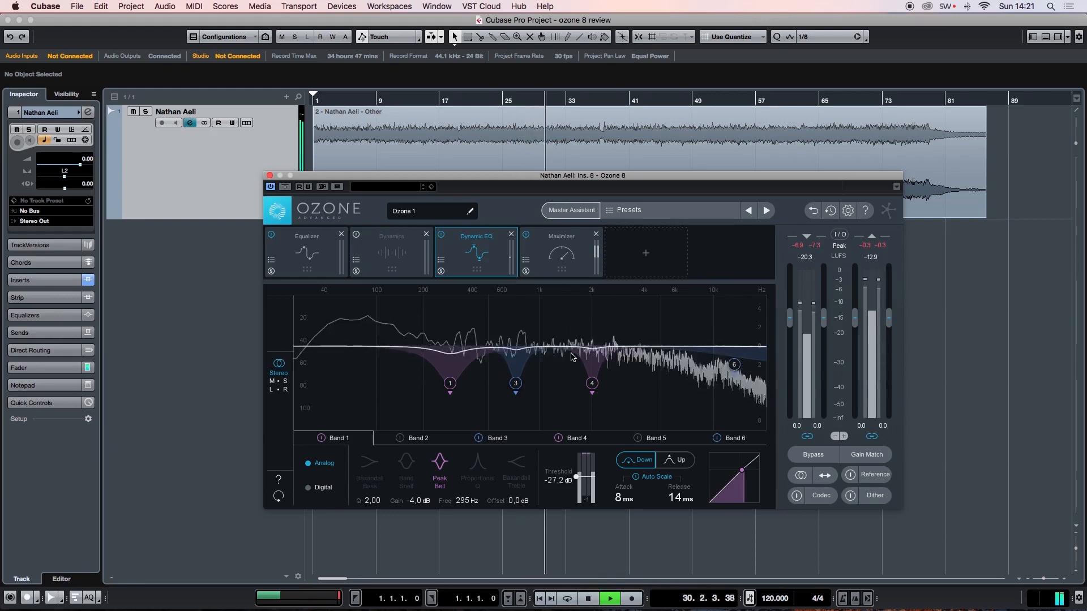
click(589, 600)
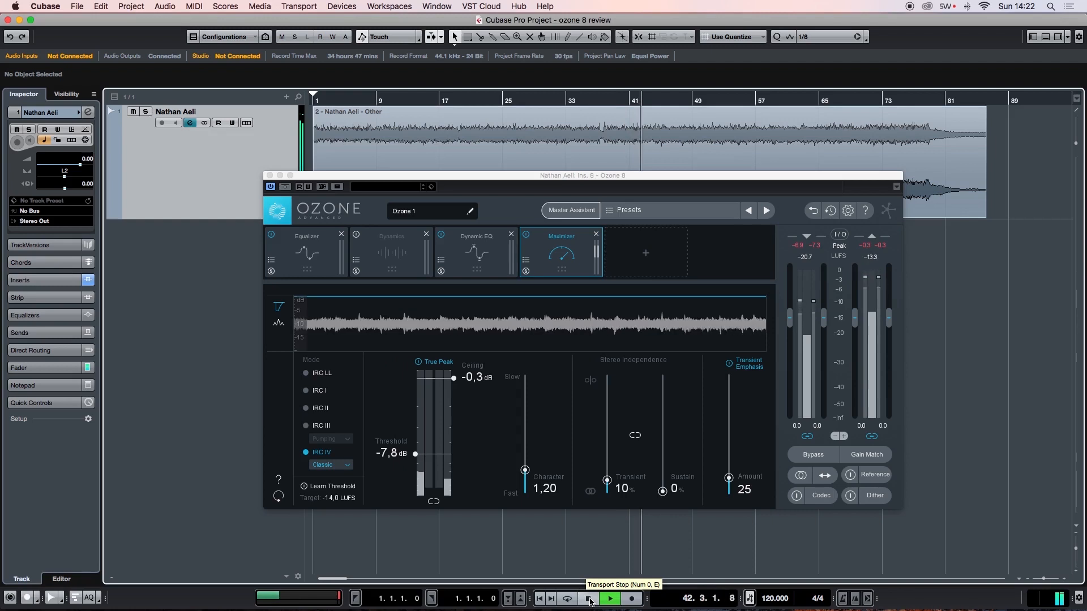
click(589, 599)
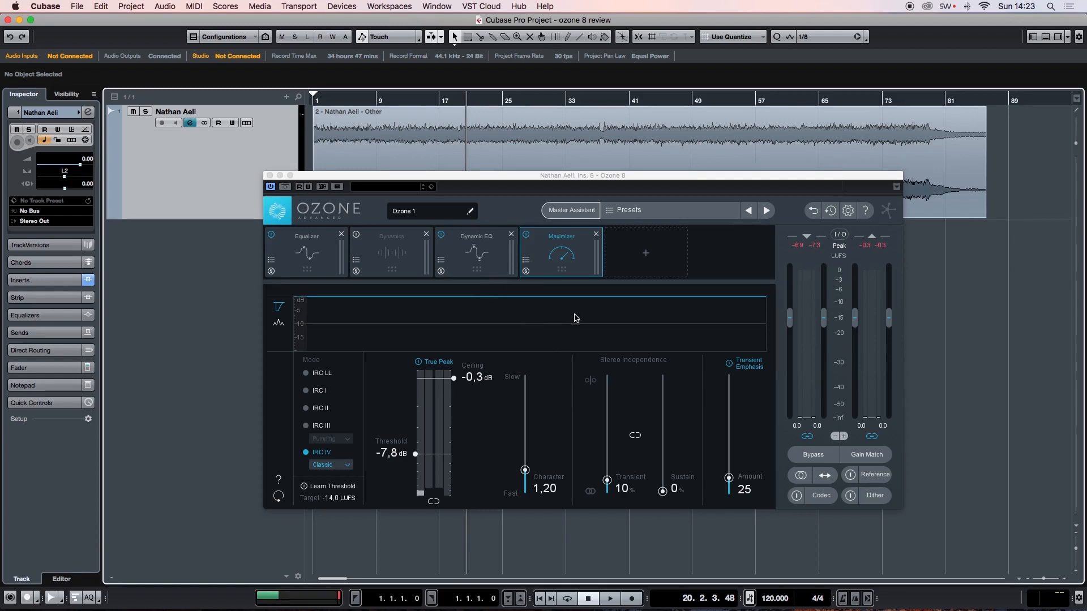
Lower the Maximizer's threshold to -10.1 dB during playback, and return the playhead to the playback start position.
click(612, 602)
drag(416, 461, 416, 465)
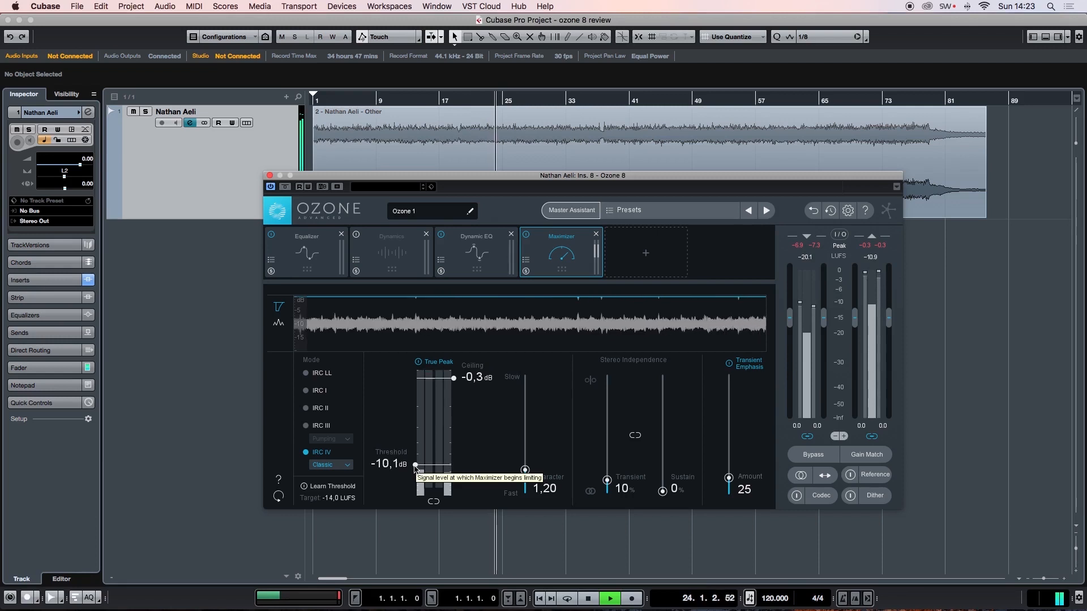
click(589, 599)
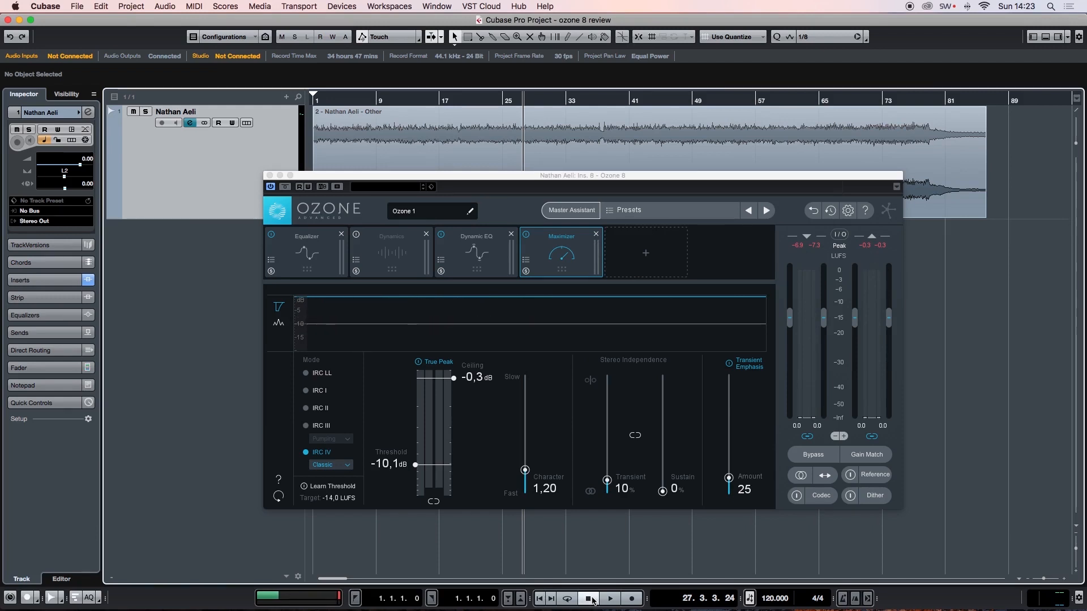
click(591, 599)
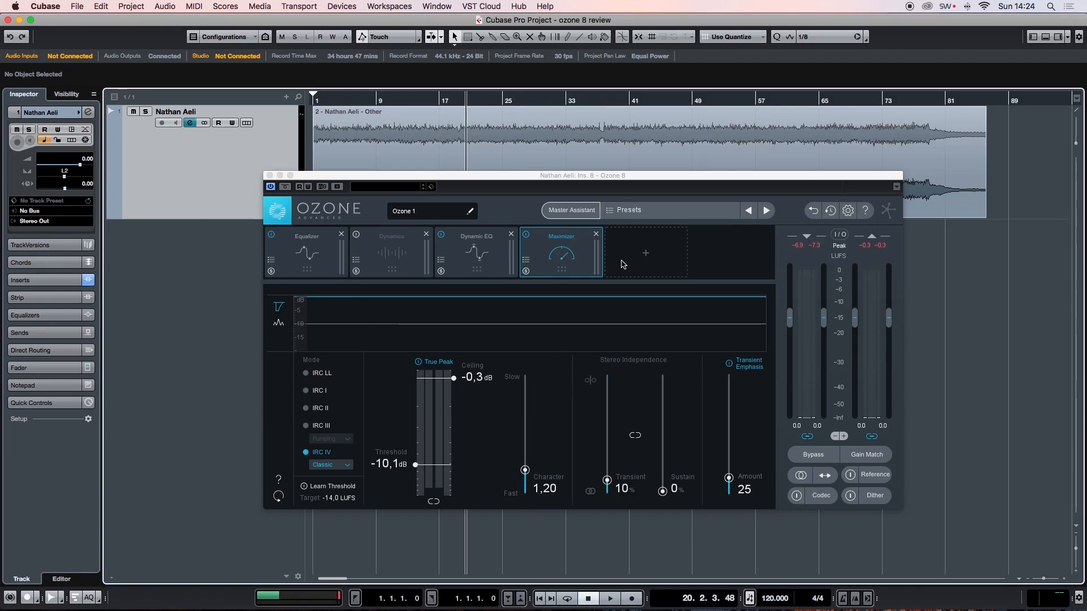
Add a Spectral Shaper module to the chain and move the plug-in window clear of the waveform.
click(646, 259)
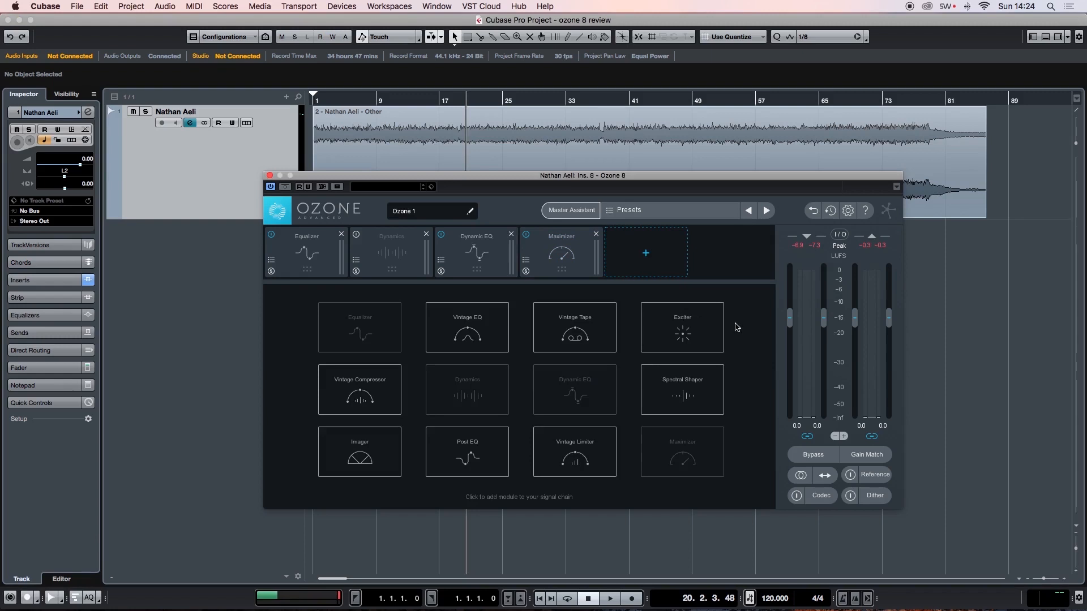
click(722, 372)
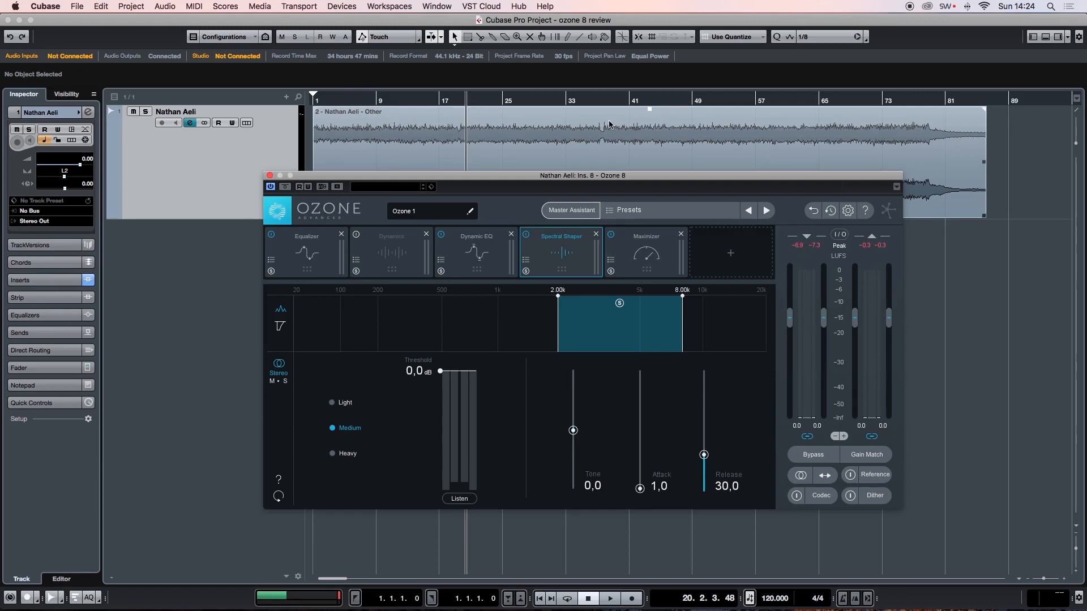
drag(659, 180, 651, 222)
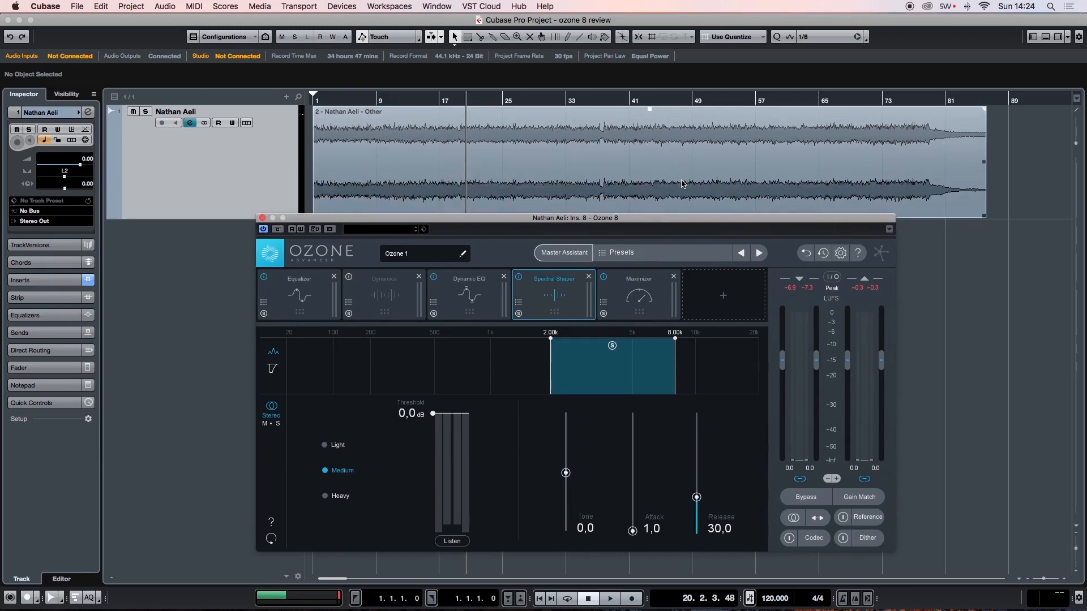
Preview several later passages of the track, stop playback and place the playhead just before bar 65.
click(609, 99)
key(space)
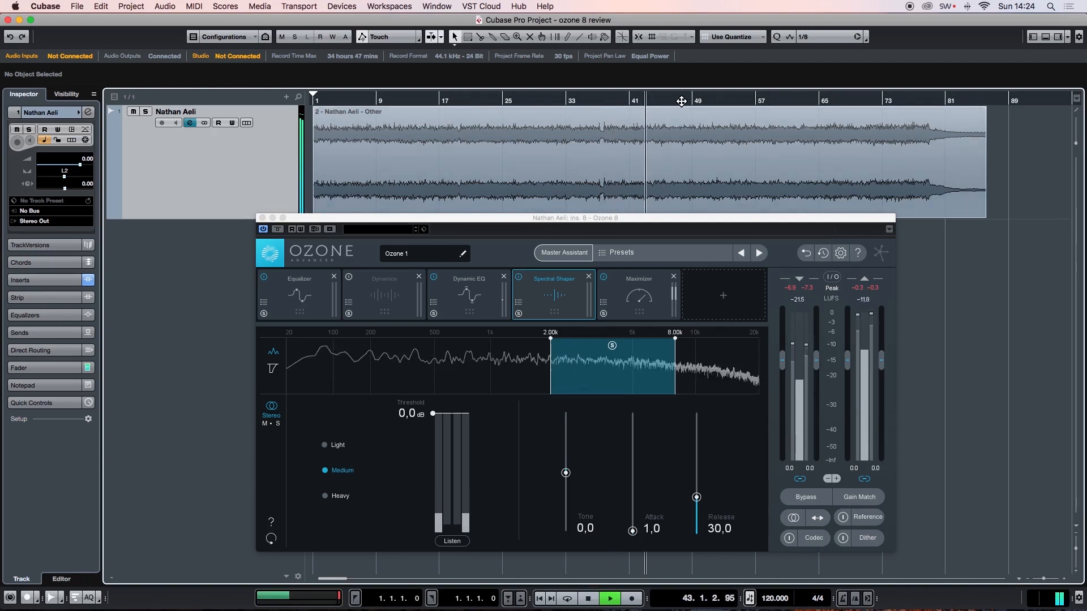
click(705, 101)
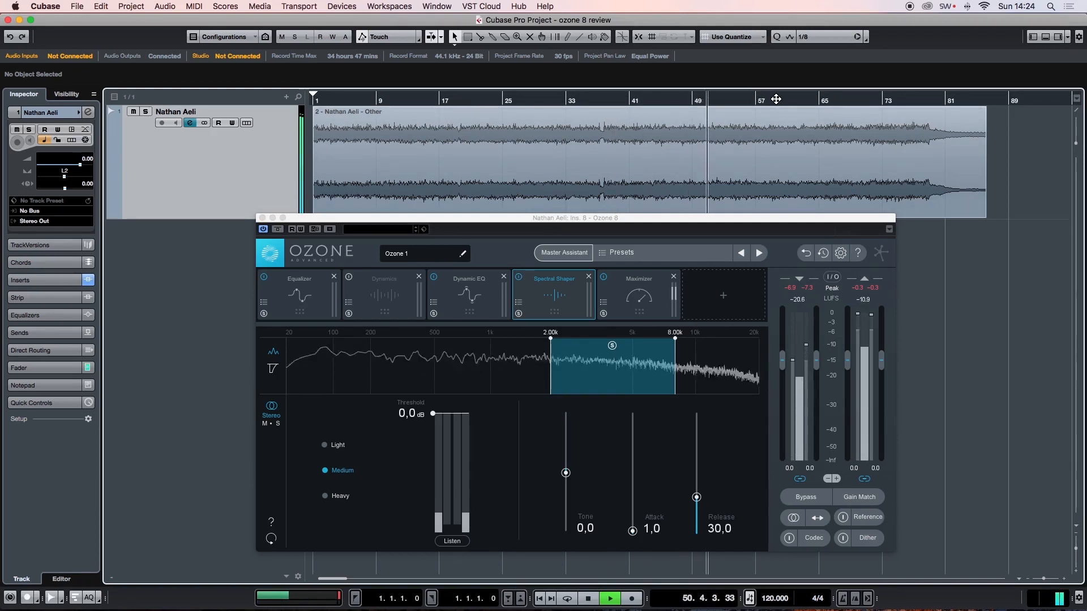
click(760, 98)
click(827, 98)
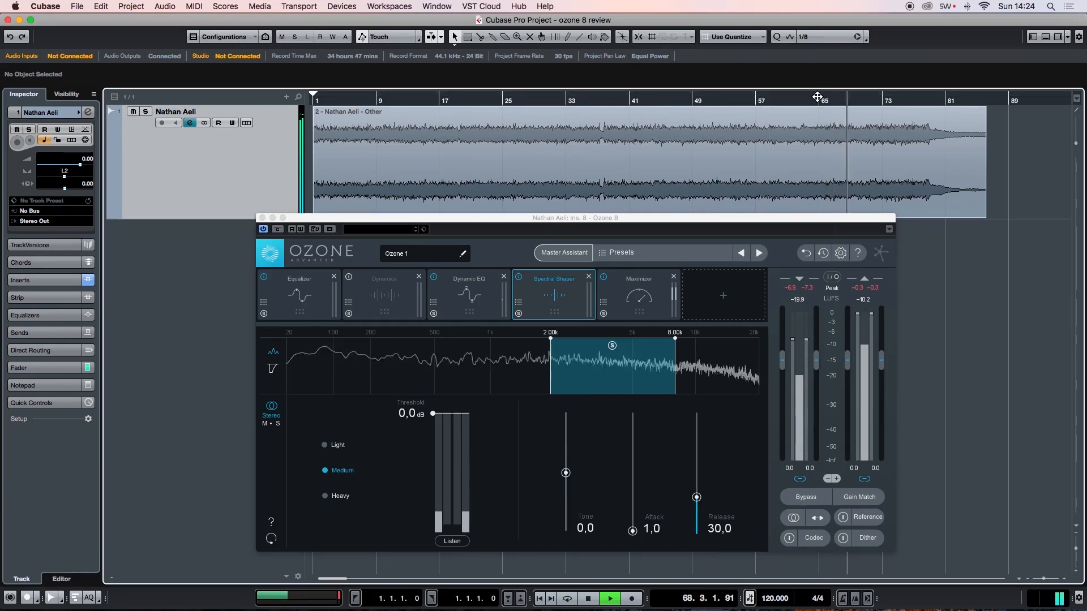
key(space)
click(821, 98)
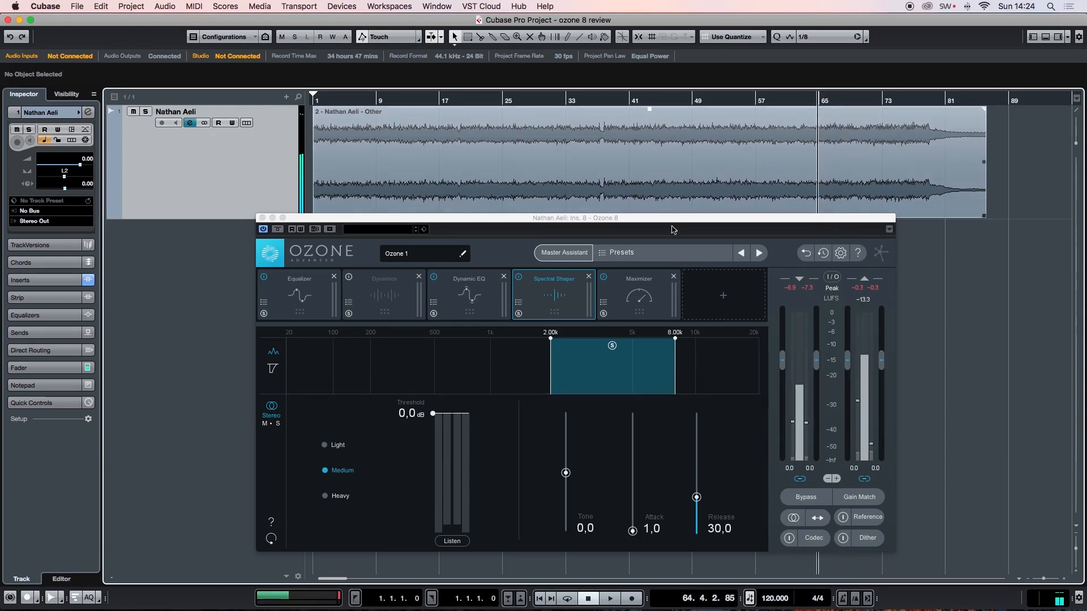
Extend the Spectral Shaper's action region up to 10 kHz and lower its threshold to -25.9 dB during playback.
click(565, 293)
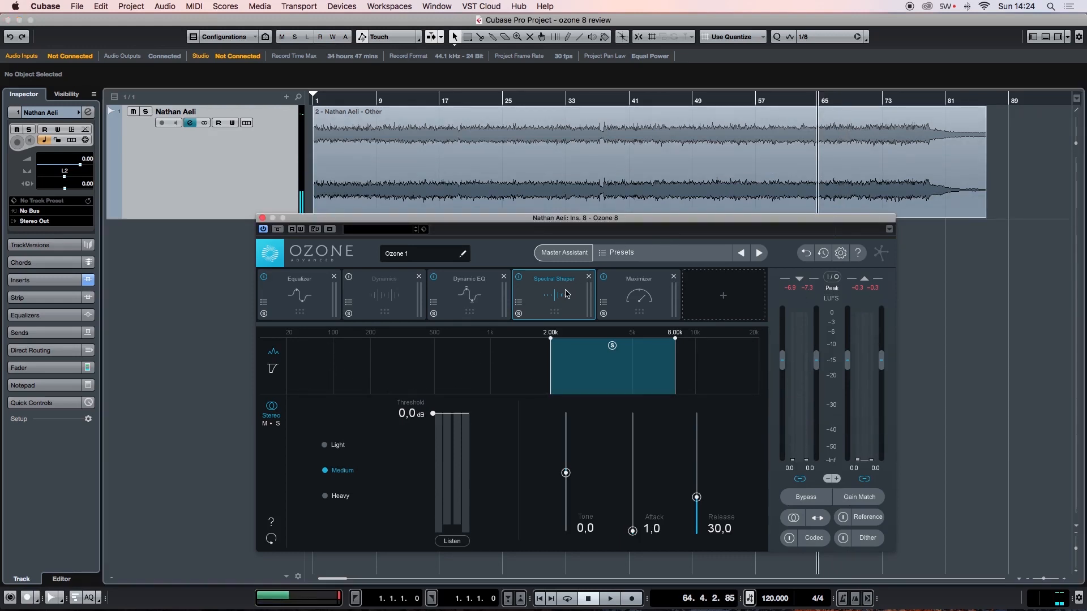
drag(429, 215, 414, 161)
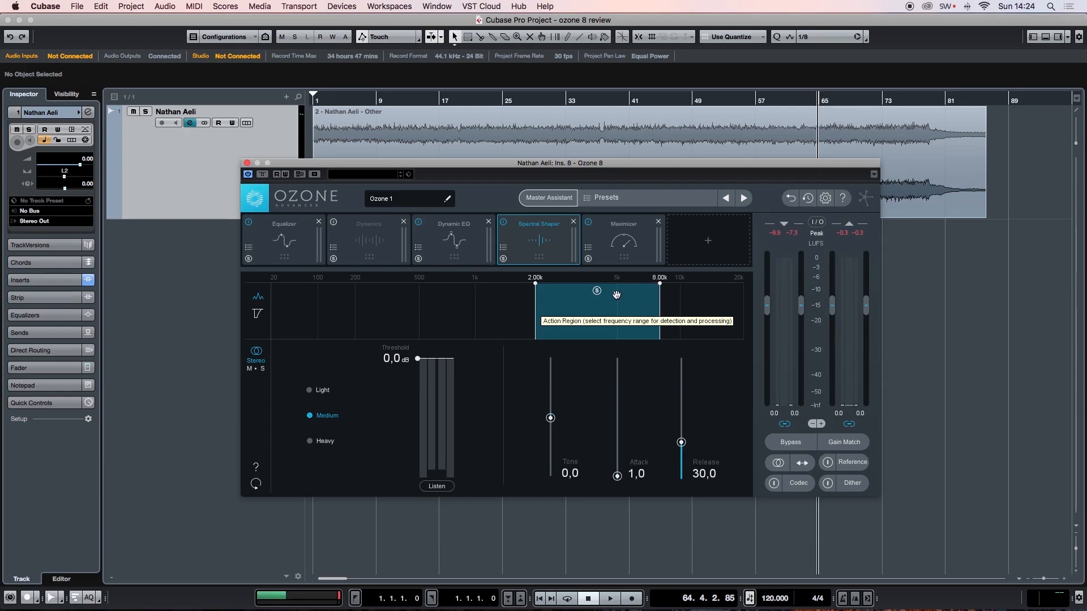
drag(661, 285, 680, 290)
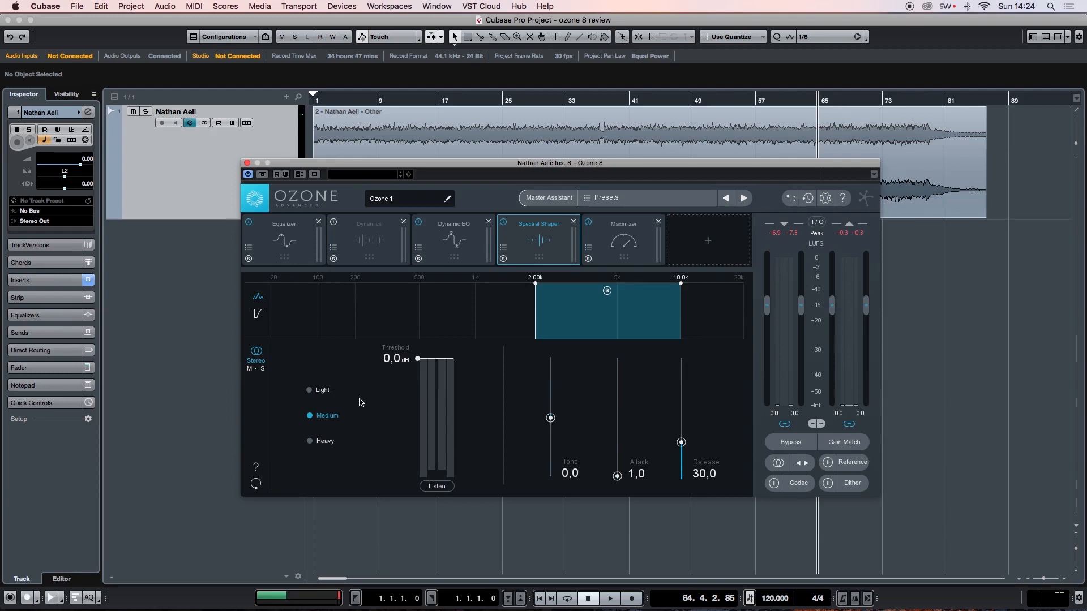
key(space)
drag(417, 358, 411, 446)
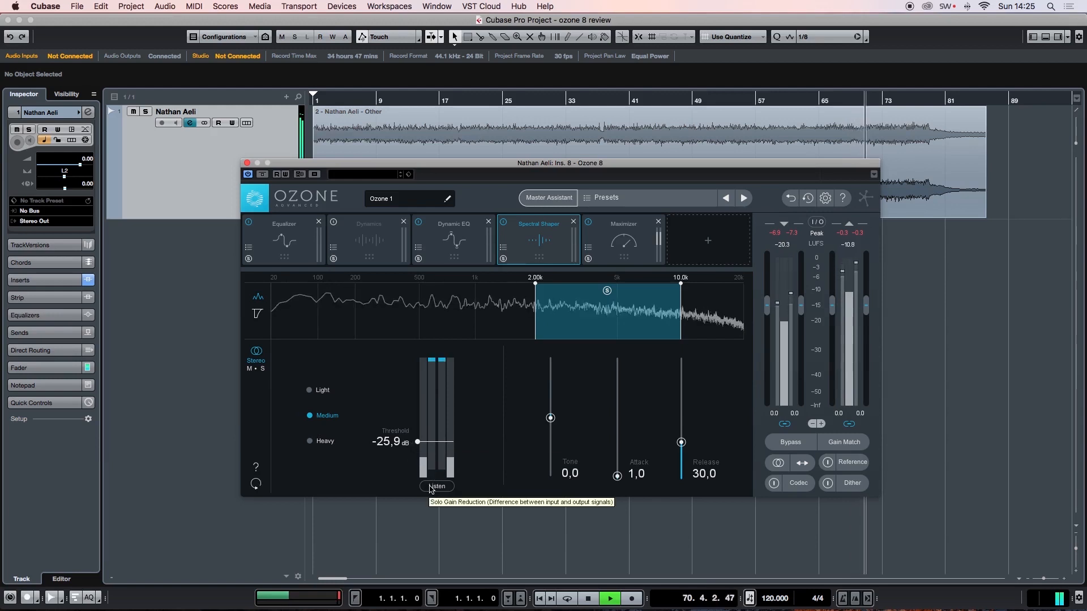
key(space)
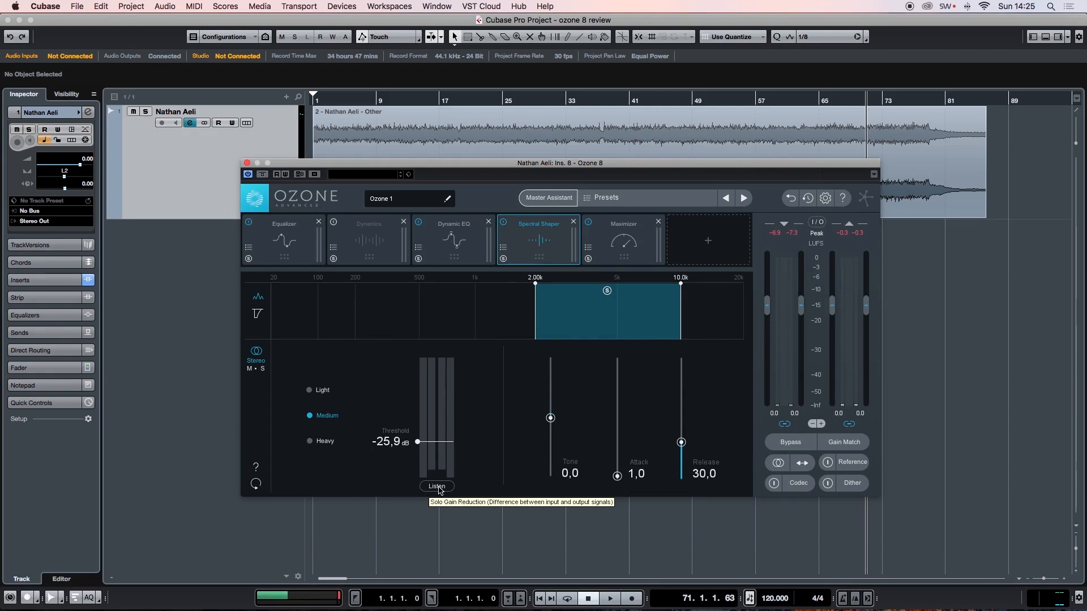
Listen to the Spectral Shaper's gain reduction alone while setting Tone to -22.1, and lower the threshold to -27.0 dB.
click(437, 487)
key(space)
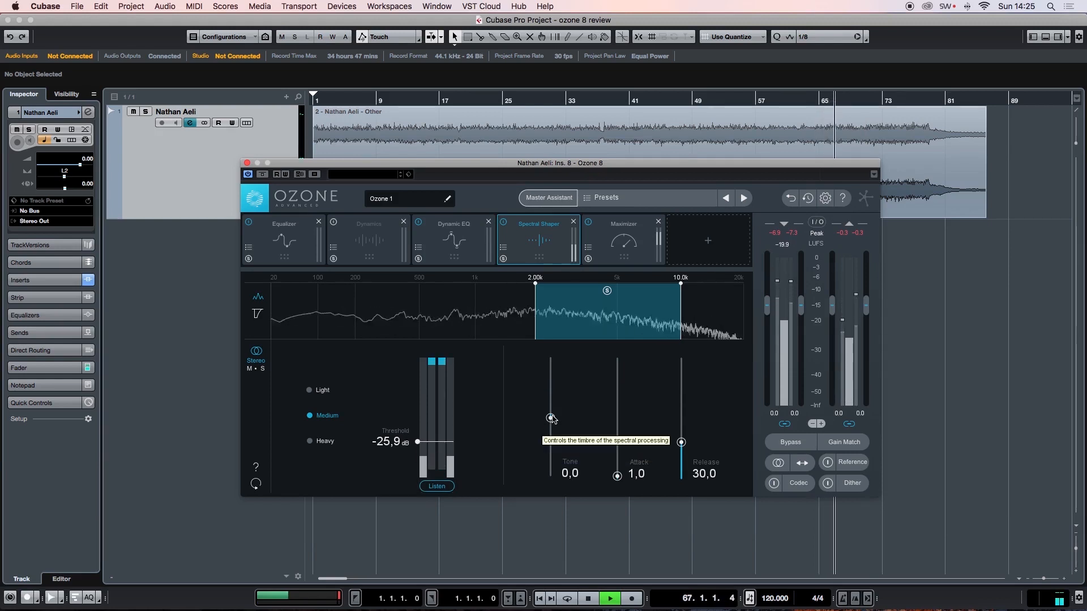
mouse_move(550, 419)
mouse_down()
mouse_move(559, 367)
mouse_move(553, 443)
mouse_move(552, 432)
mouse_up()
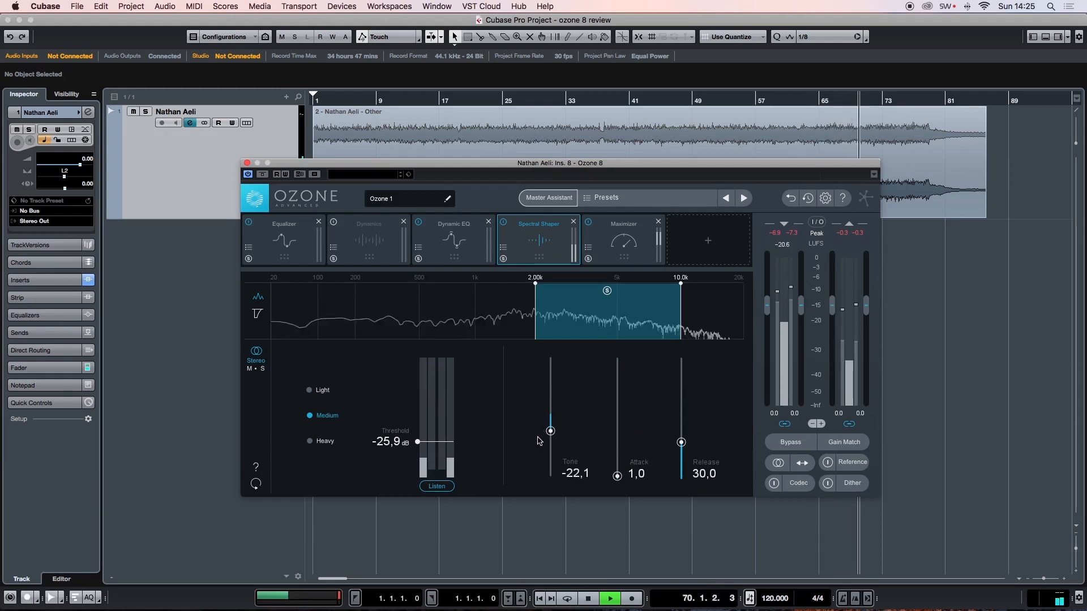
drag(436, 453, 432, 478)
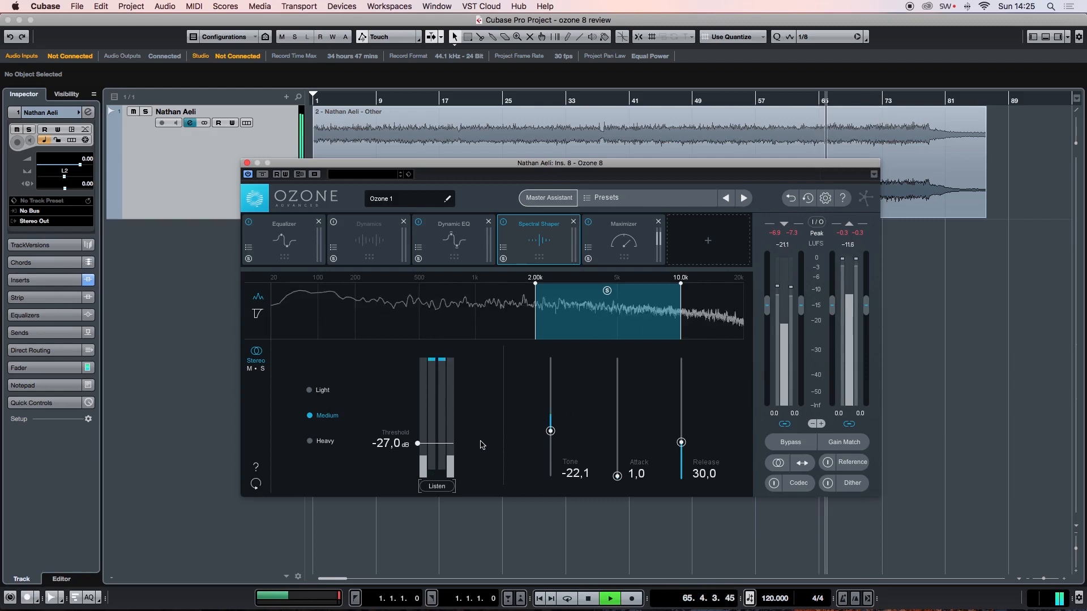
Lower the Spectral Shaper's threshold to -28.1 dB, compare the playing track with the module bypassed and active, and stop playback.
click(504, 223)
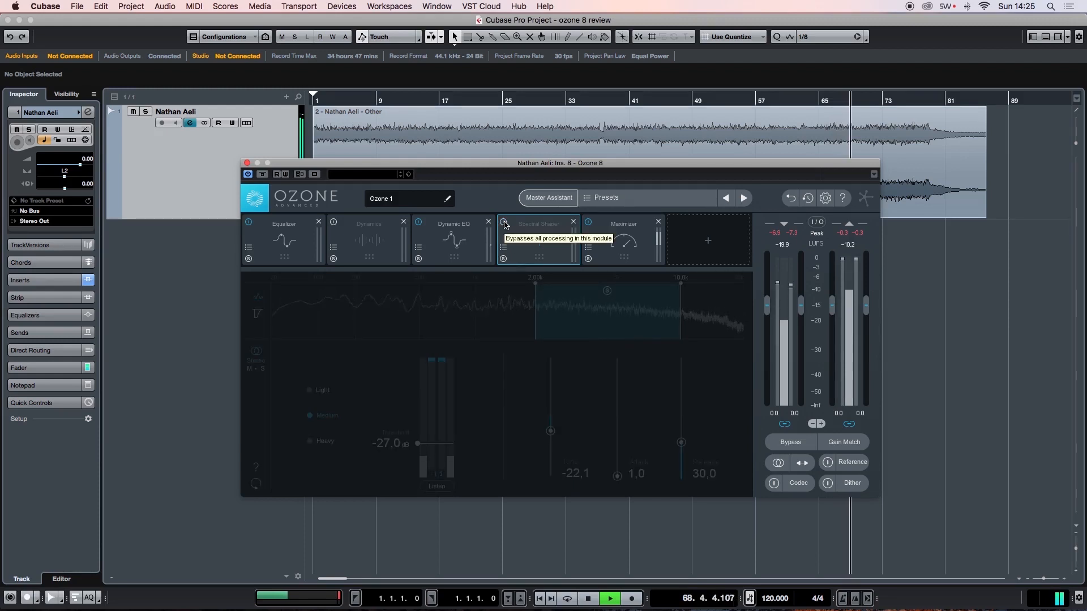
click(503, 223)
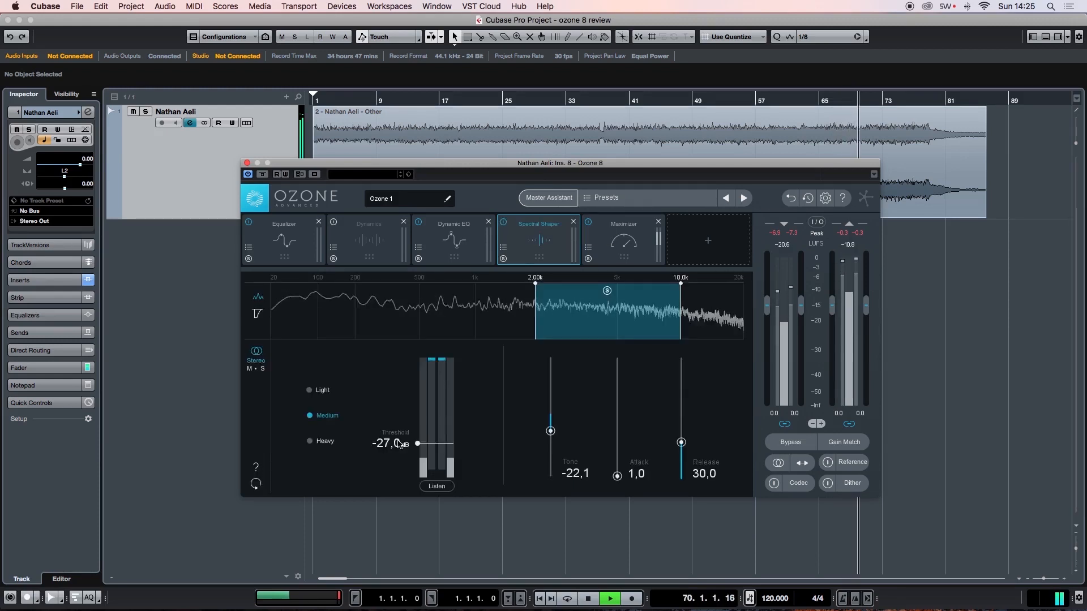
drag(415, 444, 415, 446)
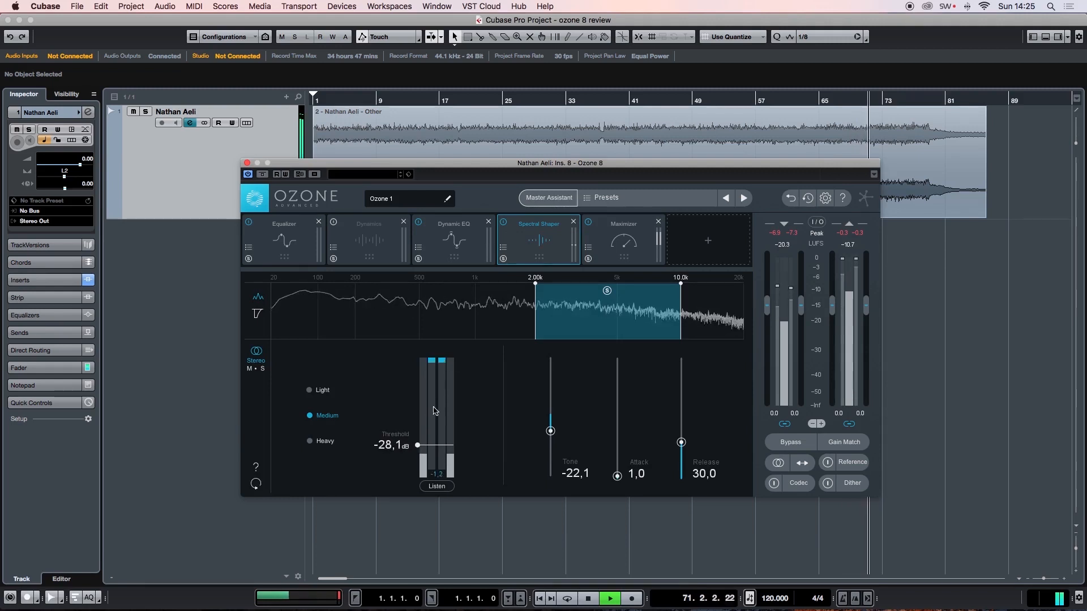
click(504, 223)
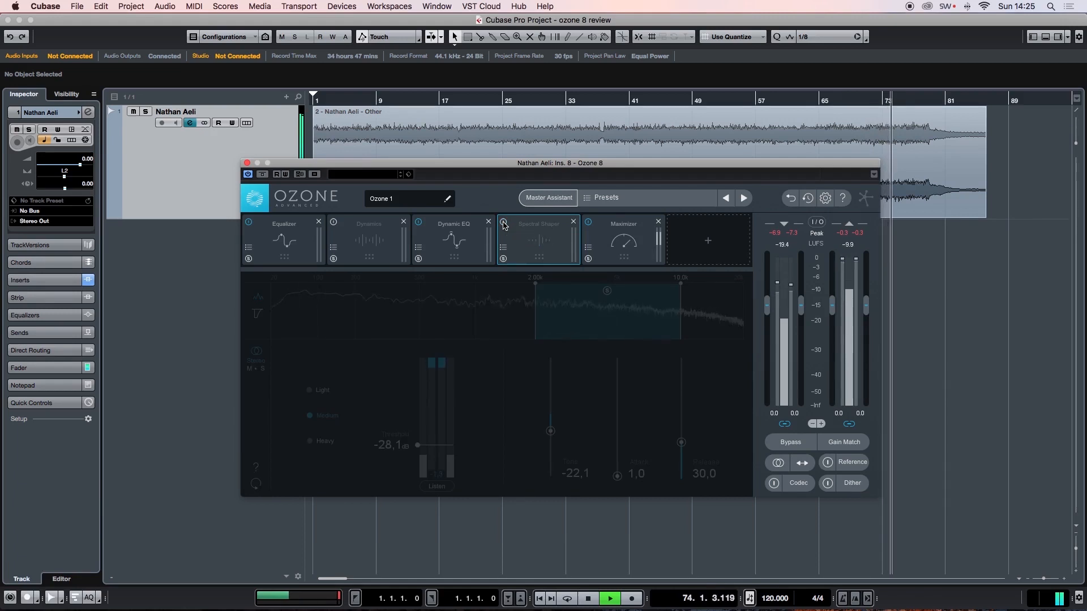
click(504, 223)
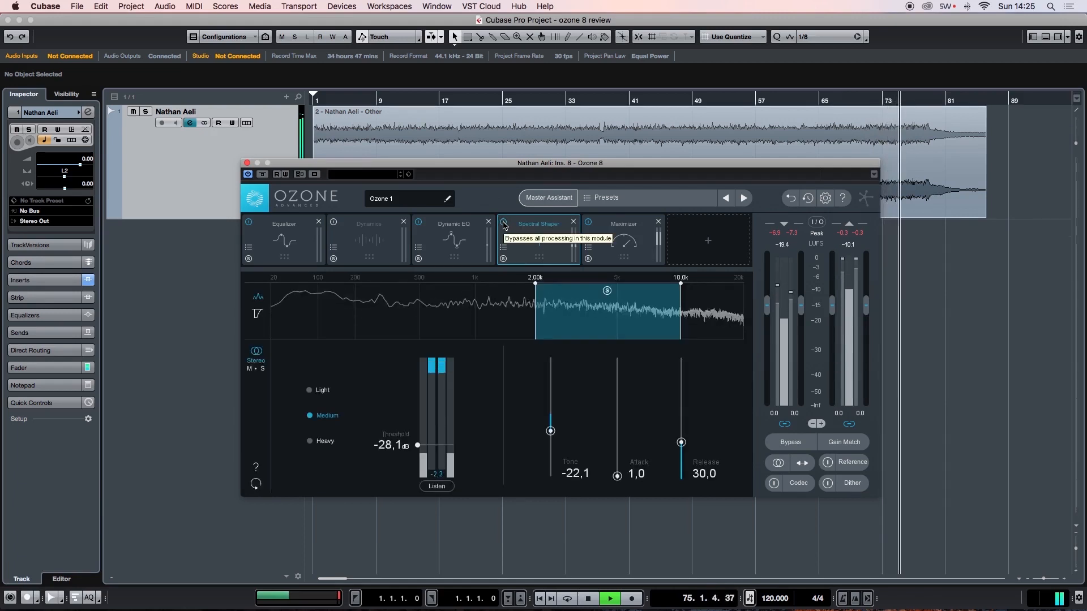
click(504, 223)
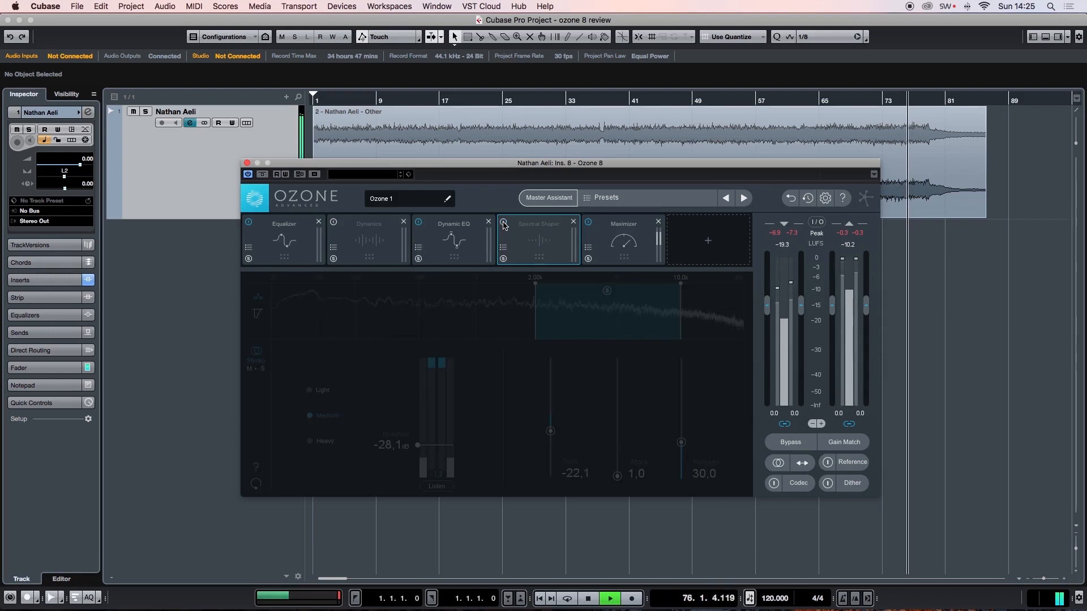
click(504, 223)
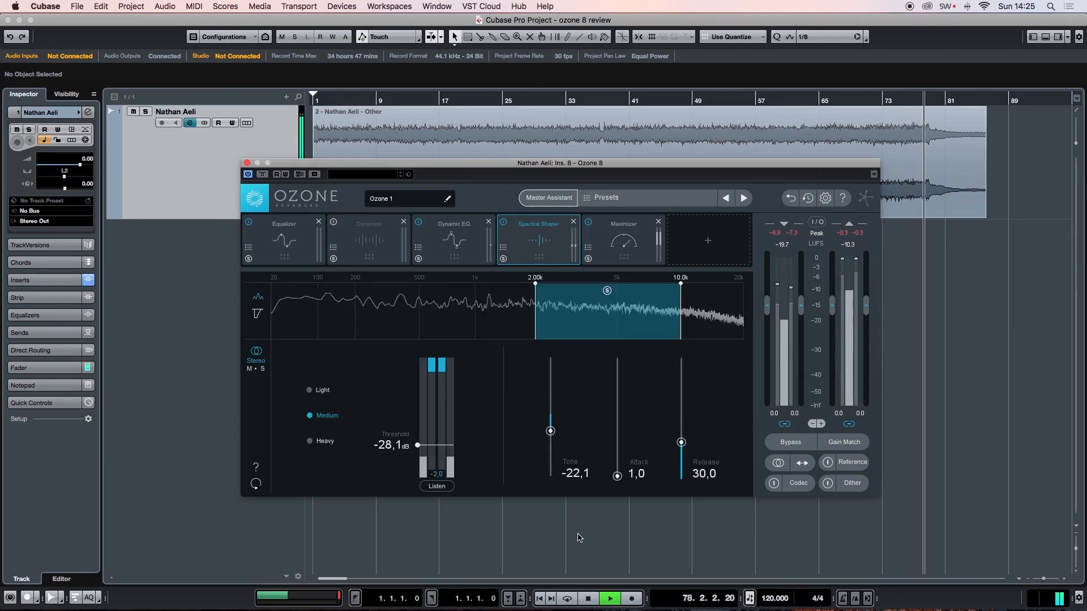
click(589, 599)
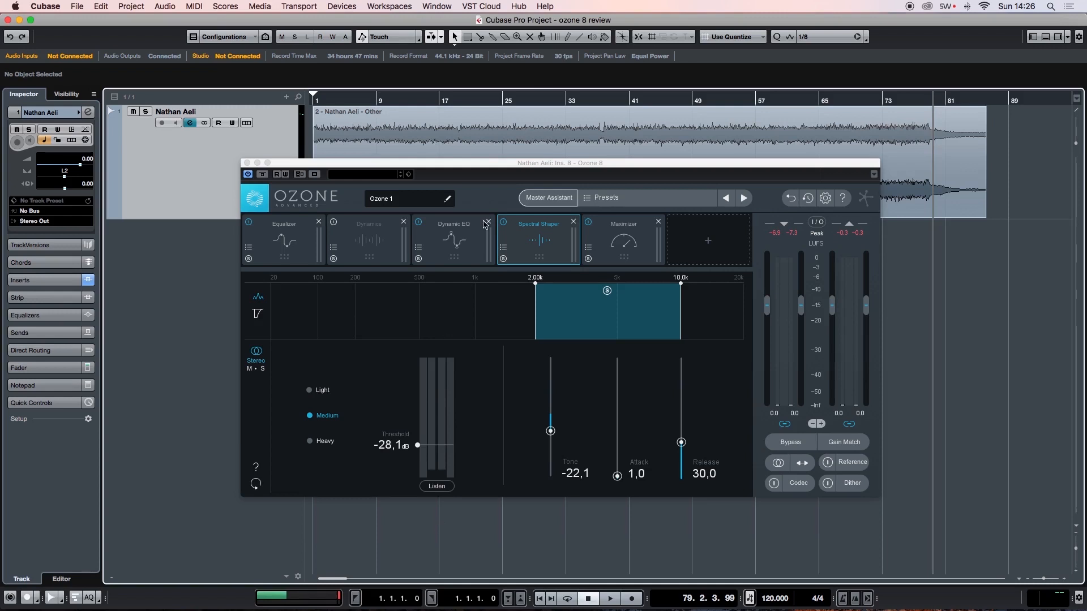
Remove the Spectral Shaper module from the mastering chain.
drag(446, 167, 442, 145)
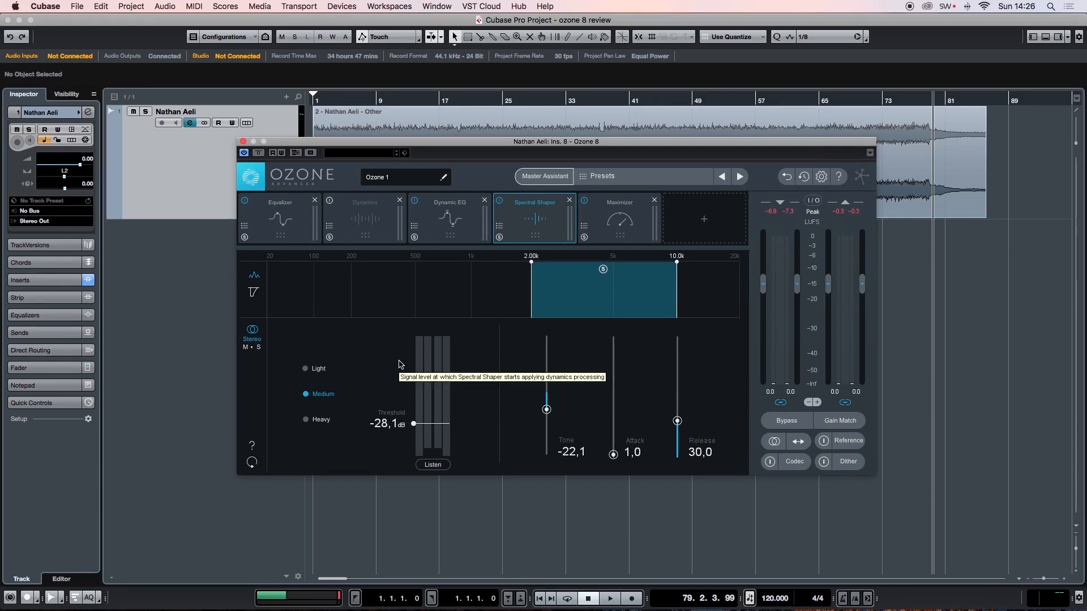
click(570, 200)
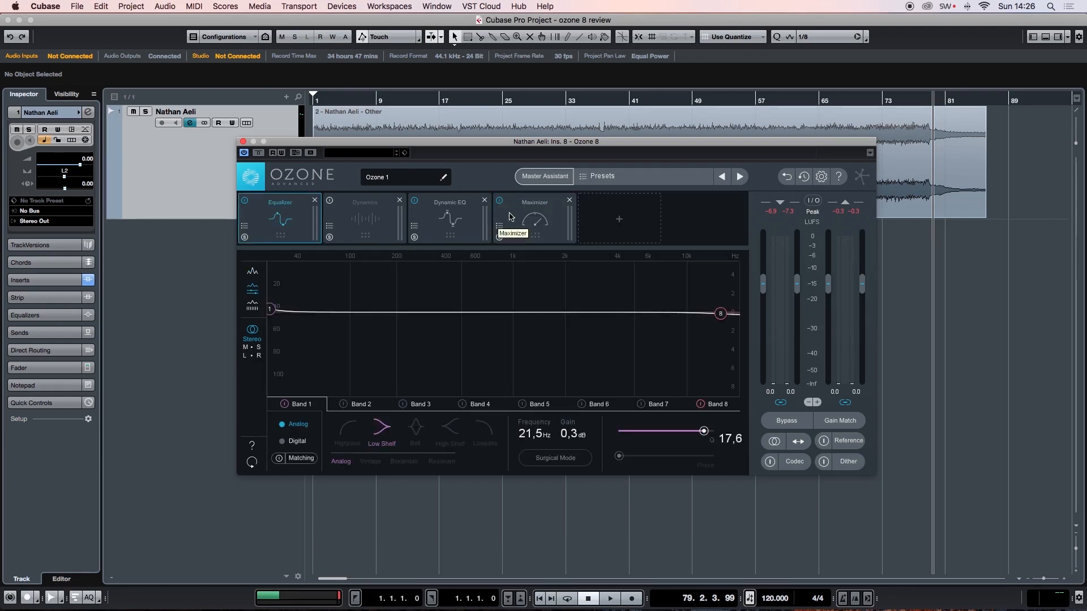
Add a Vintage Tape module to the mastering chain and move it ahead of the Equalizer.
click(622, 227)
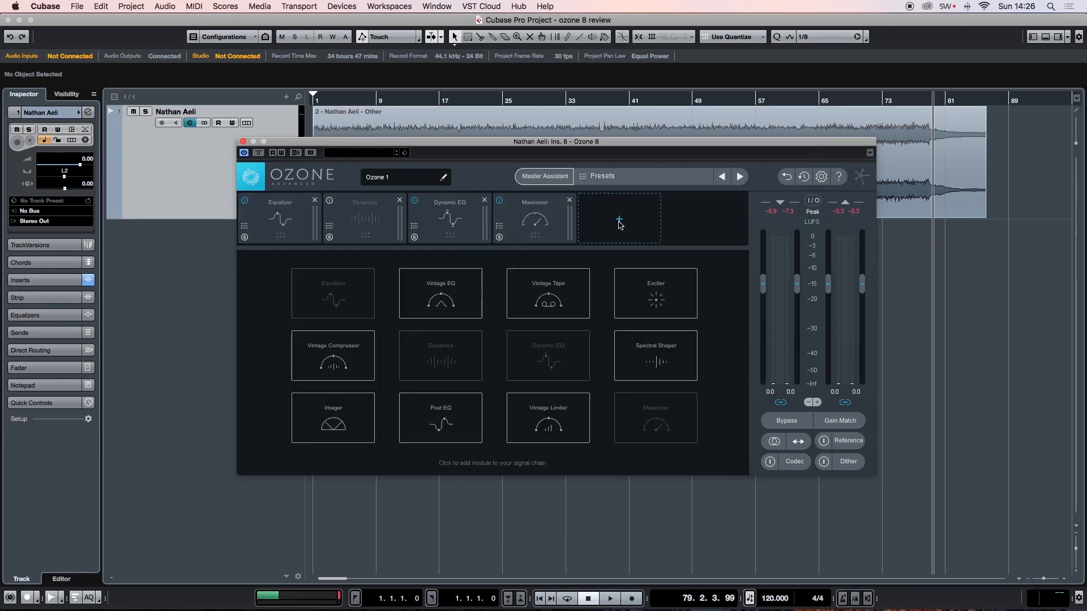
click(559, 285)
drag(625, 228, 276, 225)
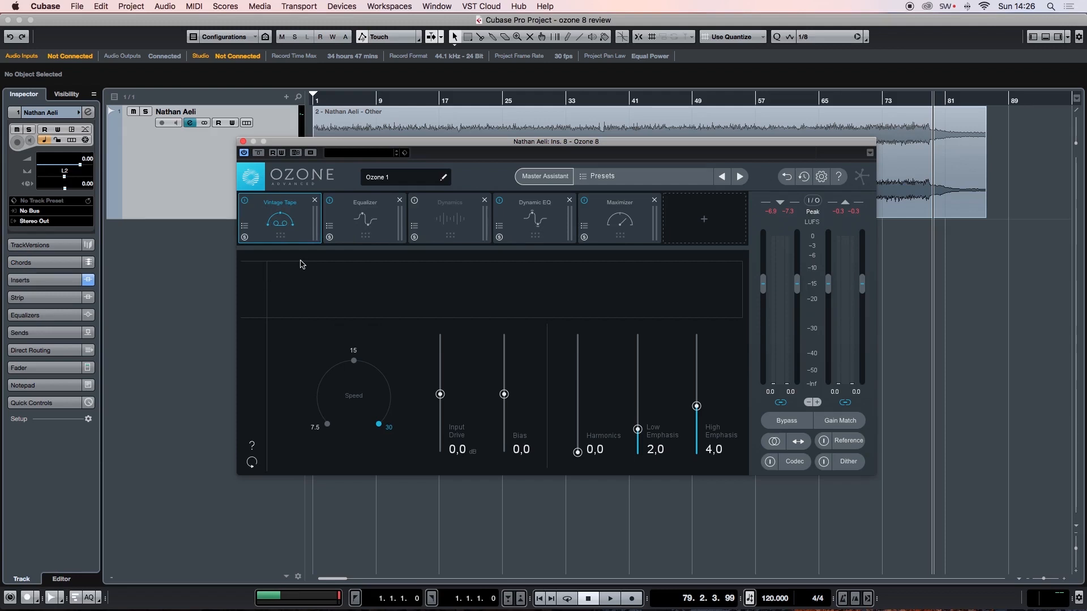
Play the track from around bar 39 and set the Vintage Tape speed to 15.
key(KP_0)
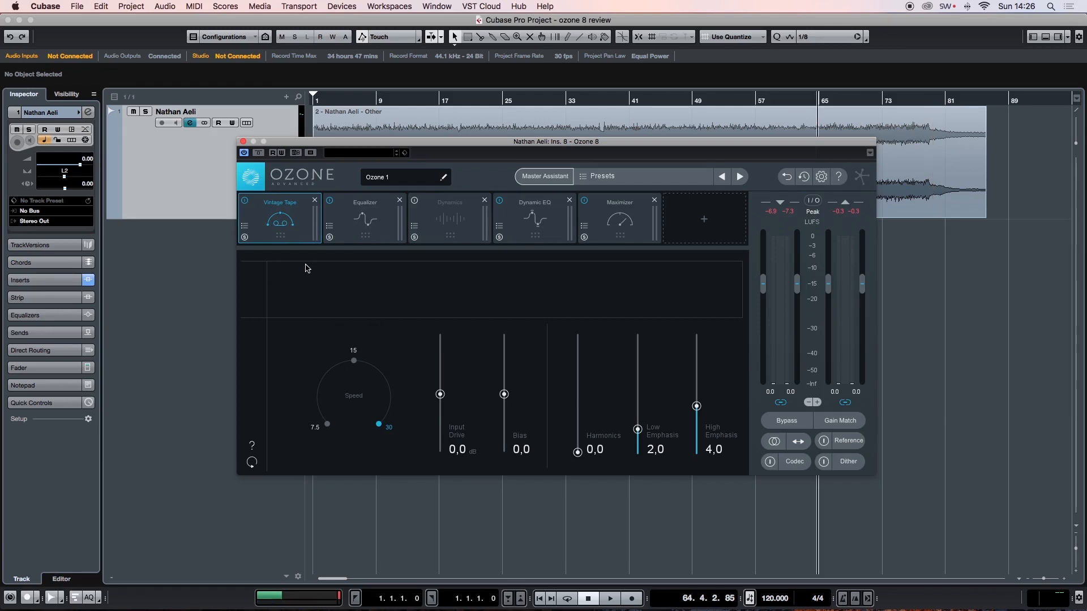
click(612, 103)
click(276, 222)
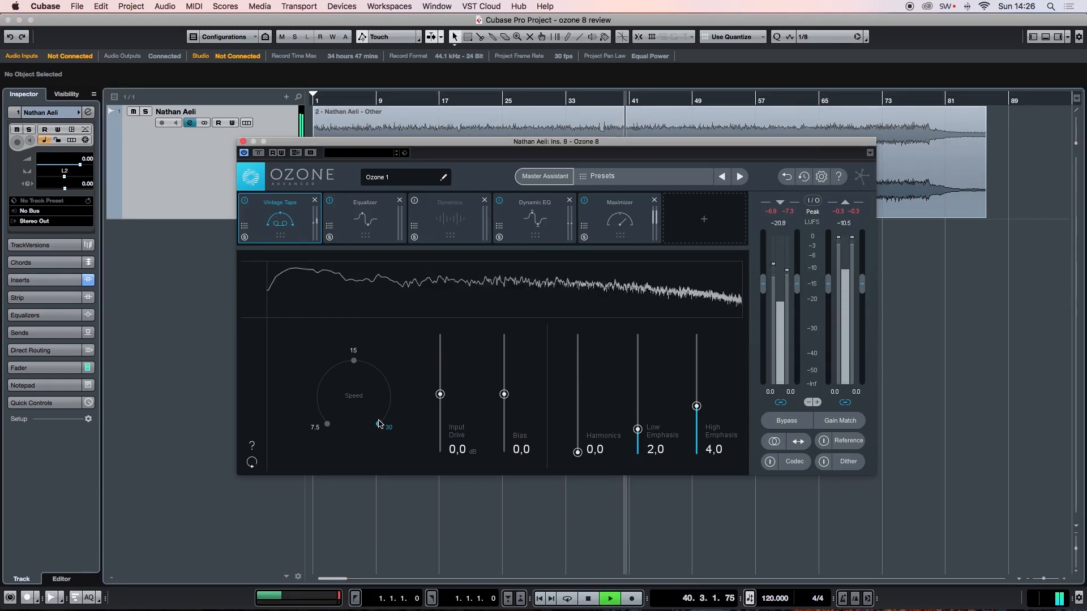
key(space)
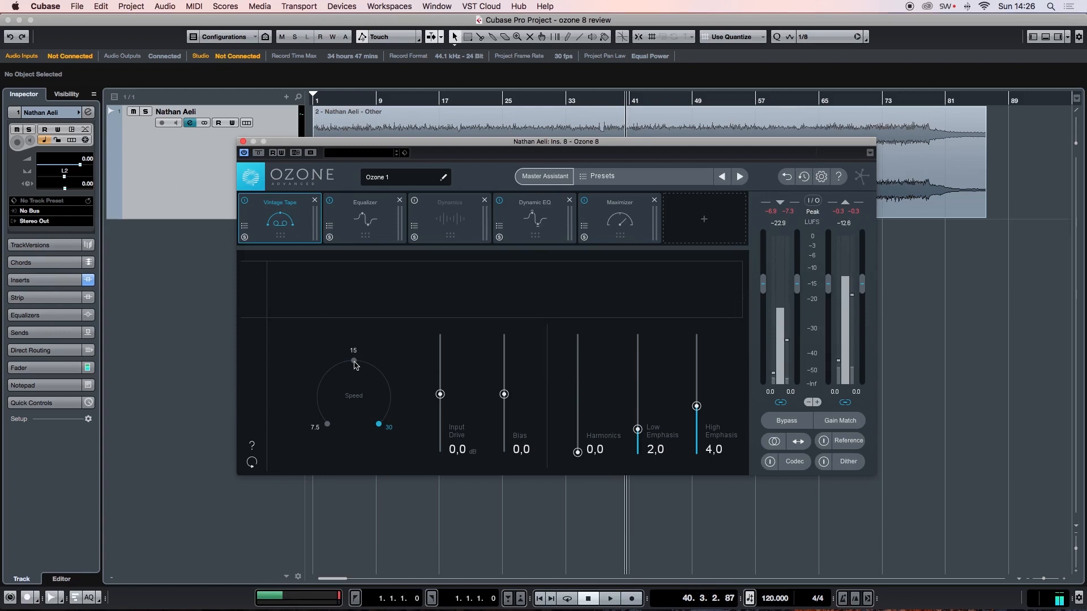
key(KP_0)
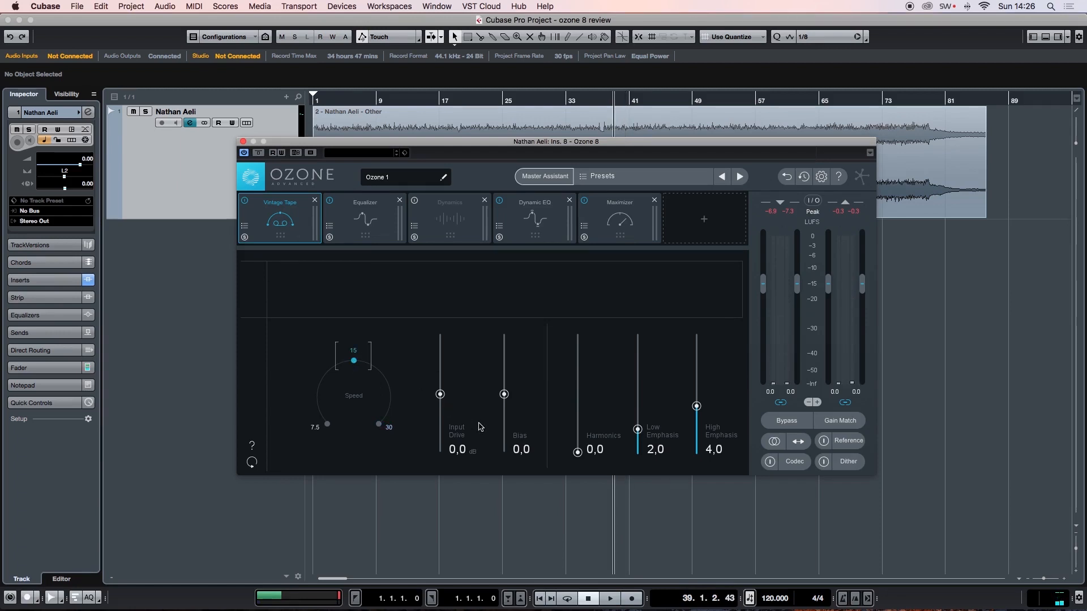
key(space)
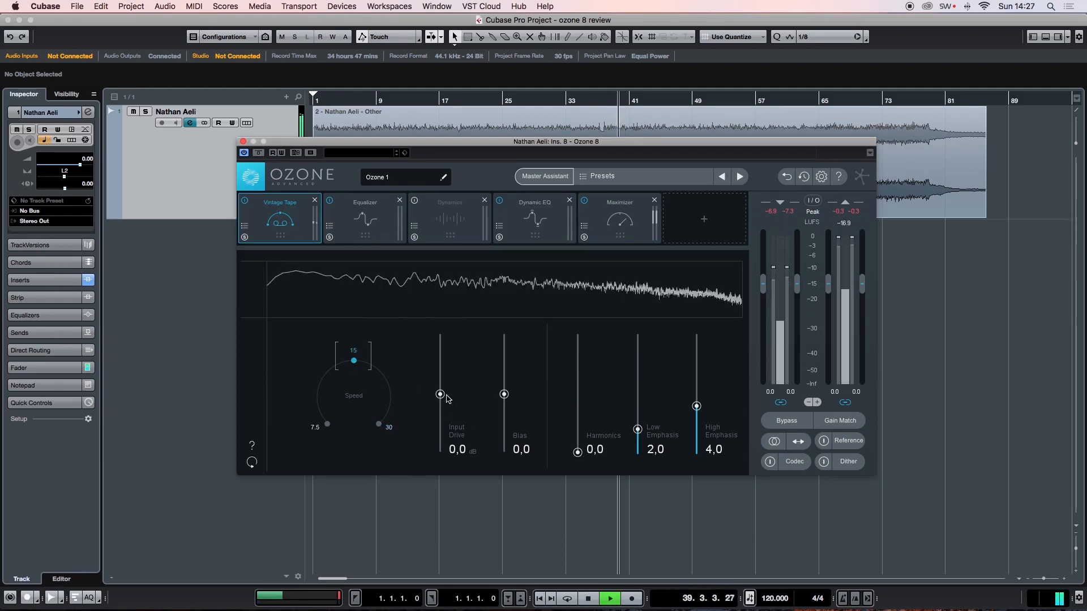
Raise Vintage Tape's Input Drive to 15.0 dB, test Harmonics and Bias during playback, and reduce the drive to 9.4 dB.
drag(444, 397, 451, 354)
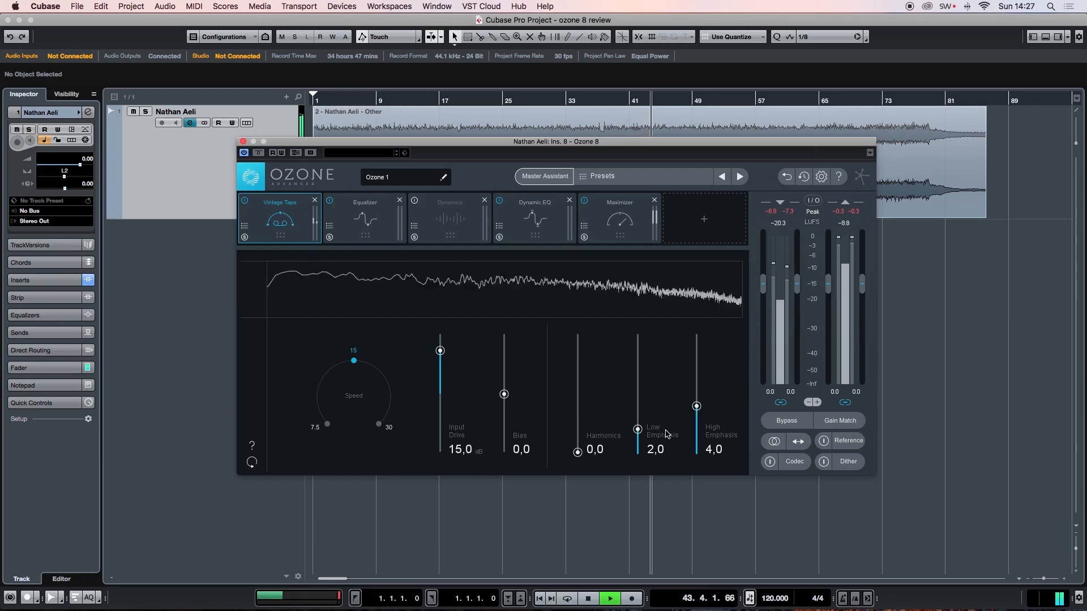
mouse_move(578, 452)
mouse_down()
mouse_move(588, 350)
mouse_move(580, 334)
mouse_move(578, 451)
mouse_up()
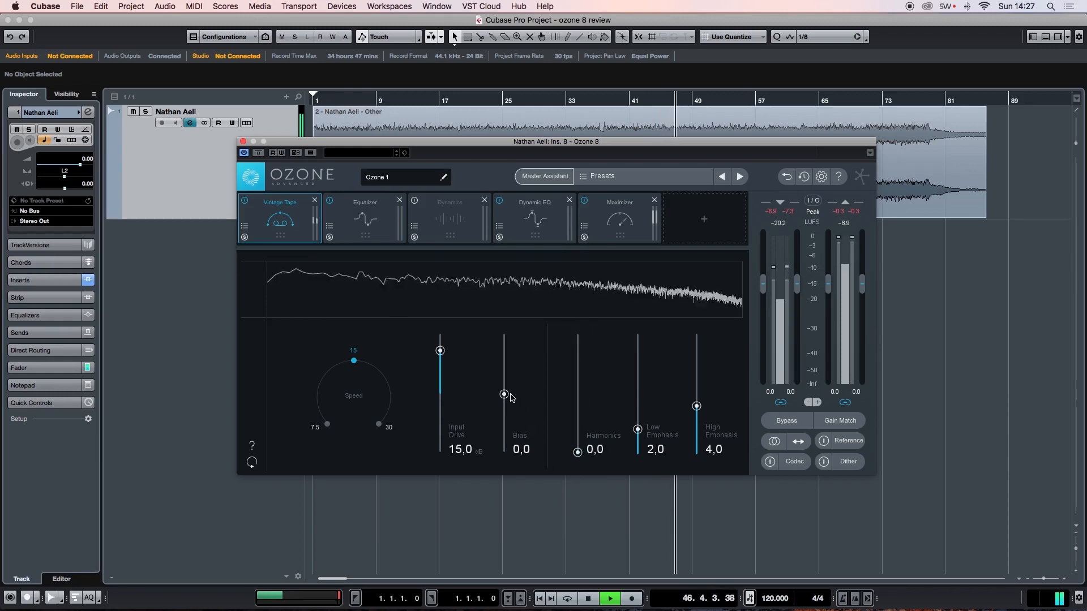
mouse_move(504, 394)
mouse_down()
mouse_move(516, 332)
mouse_move(503, 470)
mouse_move(504, 395)
mouse_up()
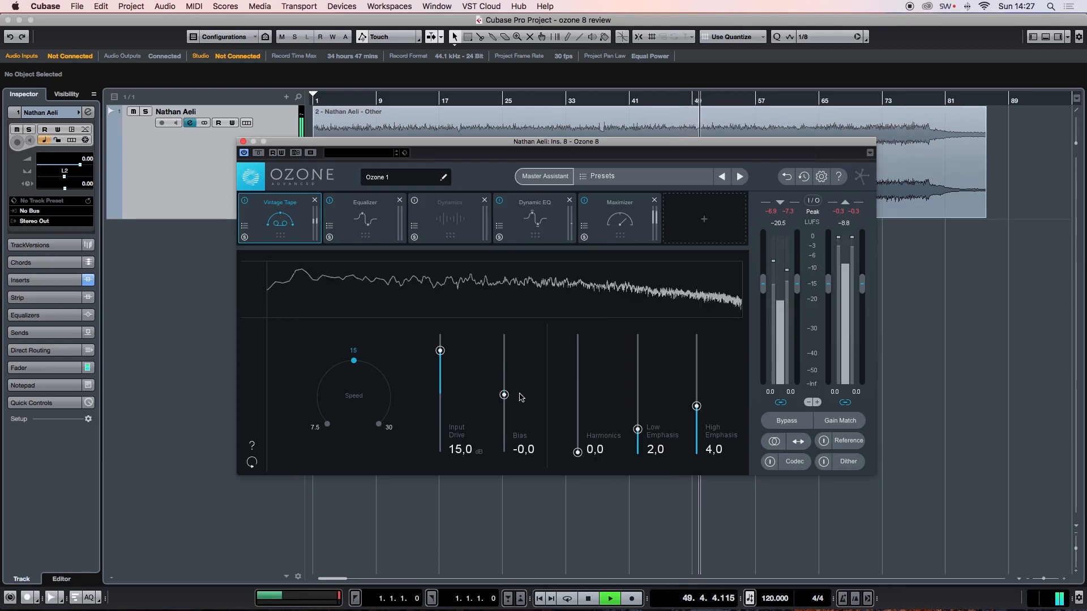
drag(440, 351, 440, 359)
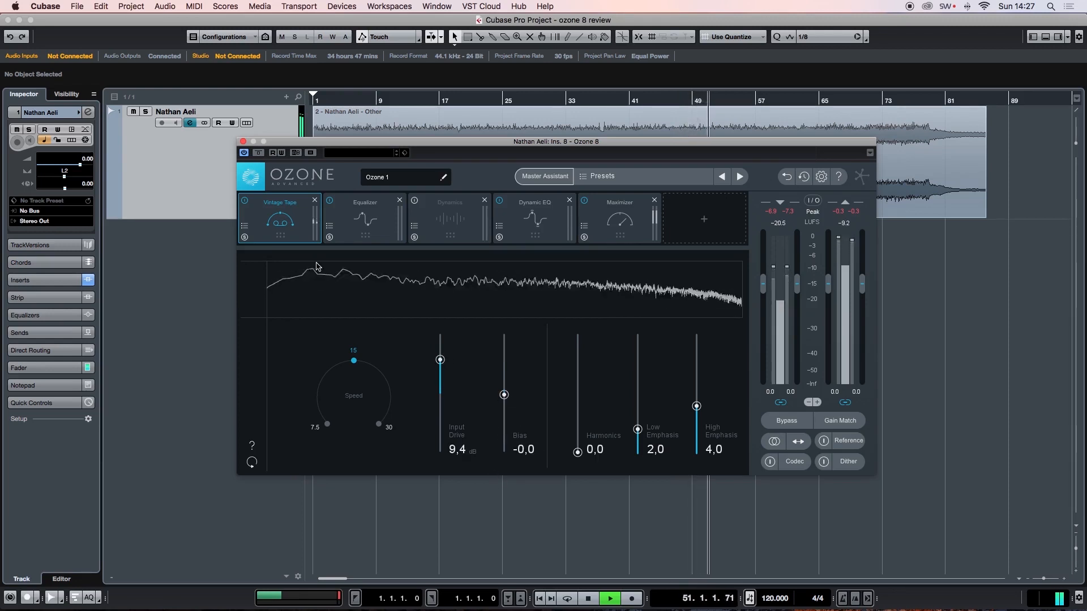
Compare the playing track with the Vintage Tape module bypassed and active several times.
click(244, 201)
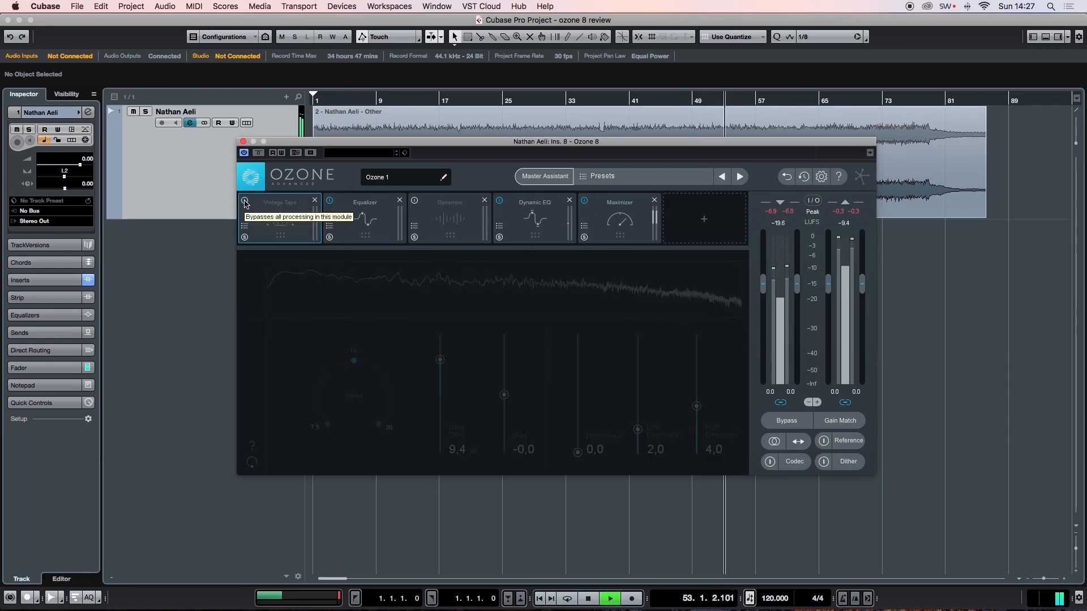
click(245, 202)
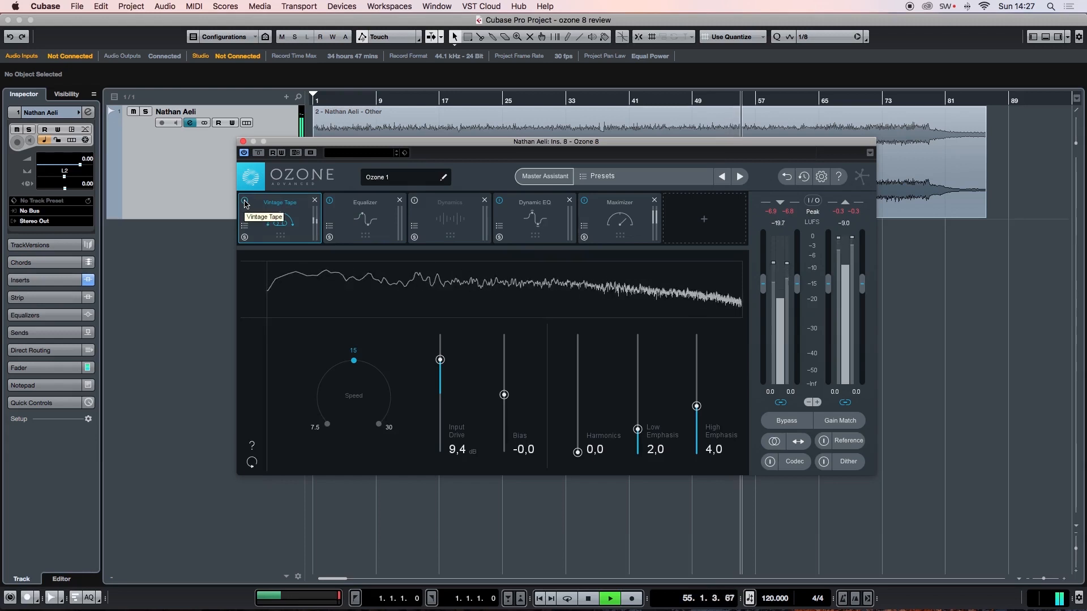
click(245, 202)
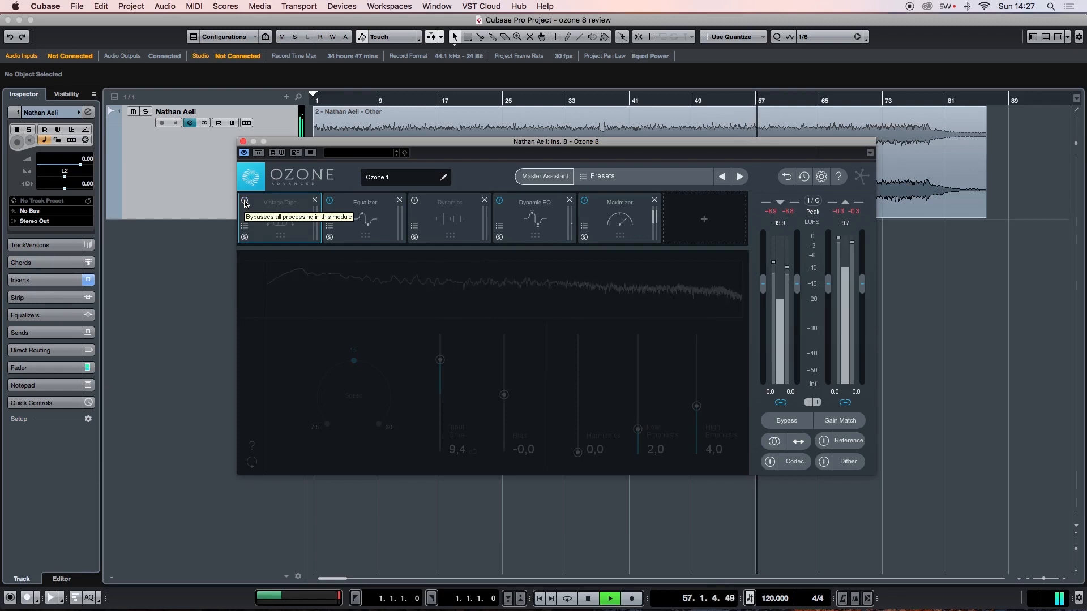
click(244, 202)
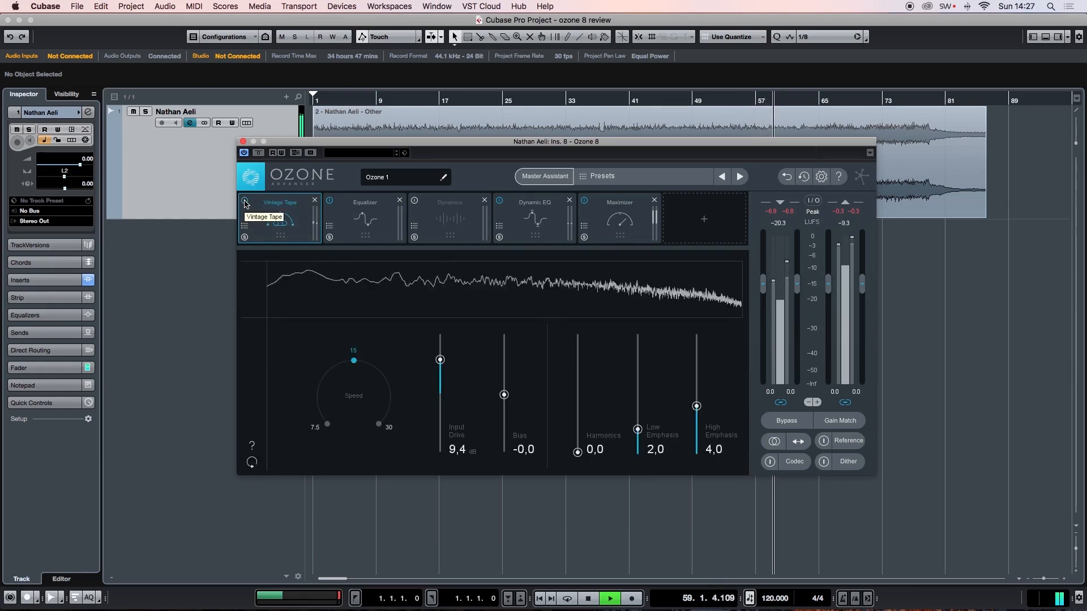
click(245, 202)
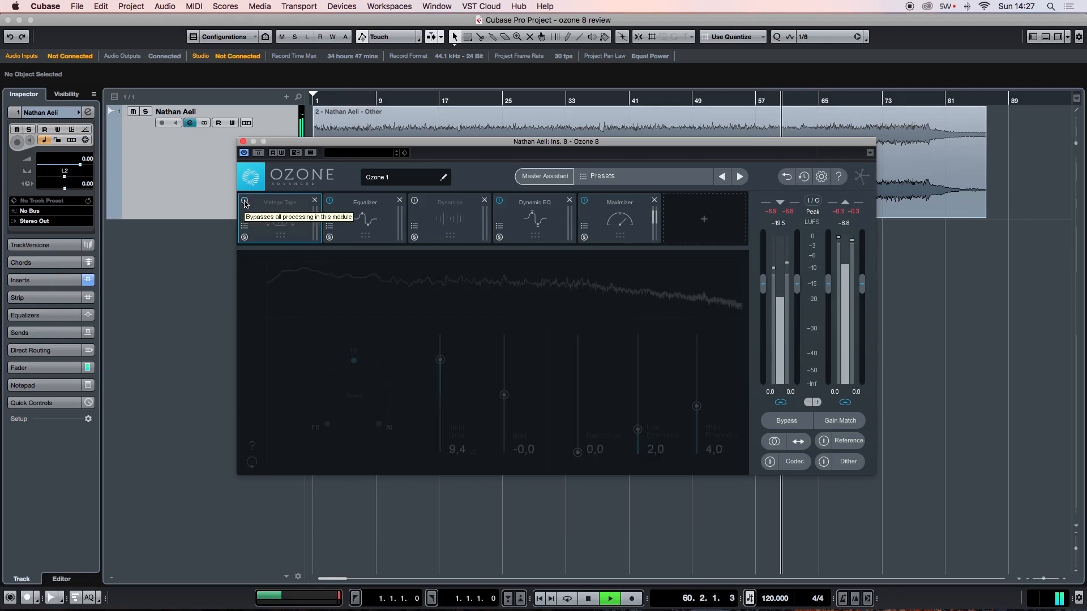
click(245, 202)
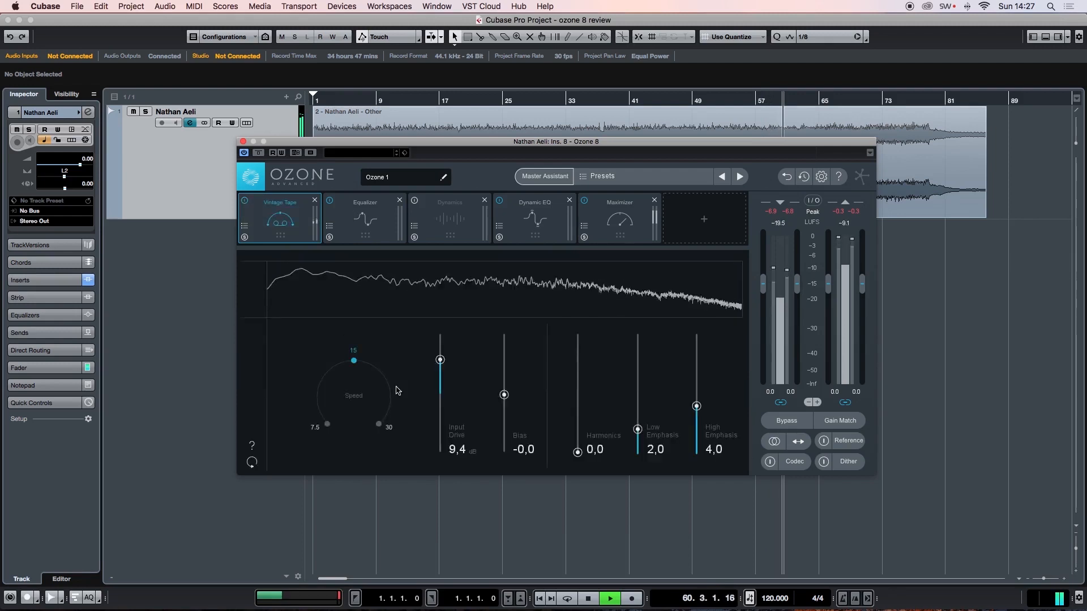
Stop playback and remove the Vintage Tape module from the mastering chain.
click(593, 599)
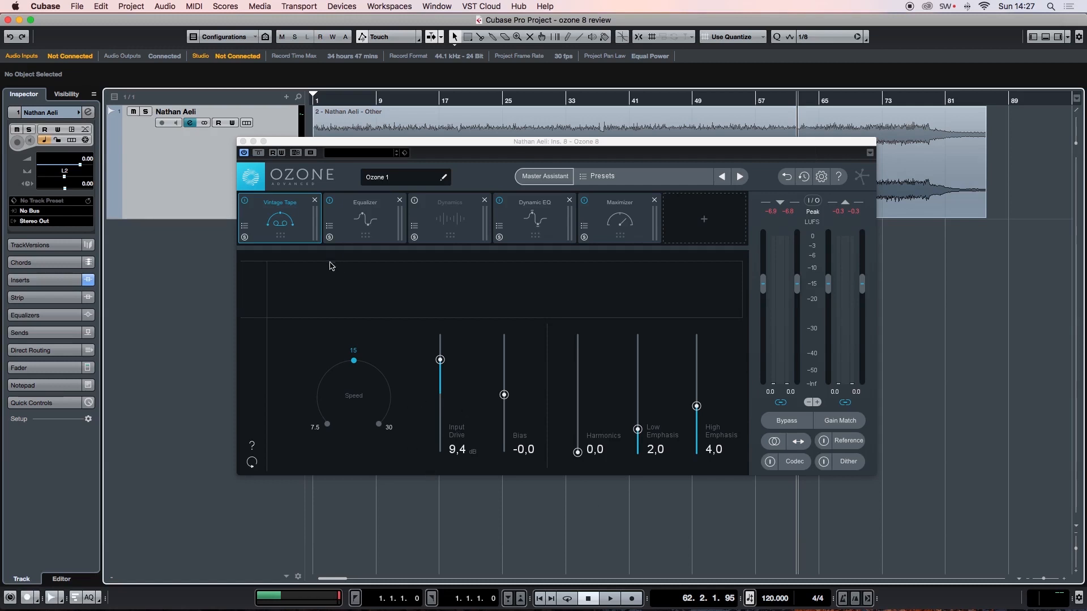
click(315, 200)
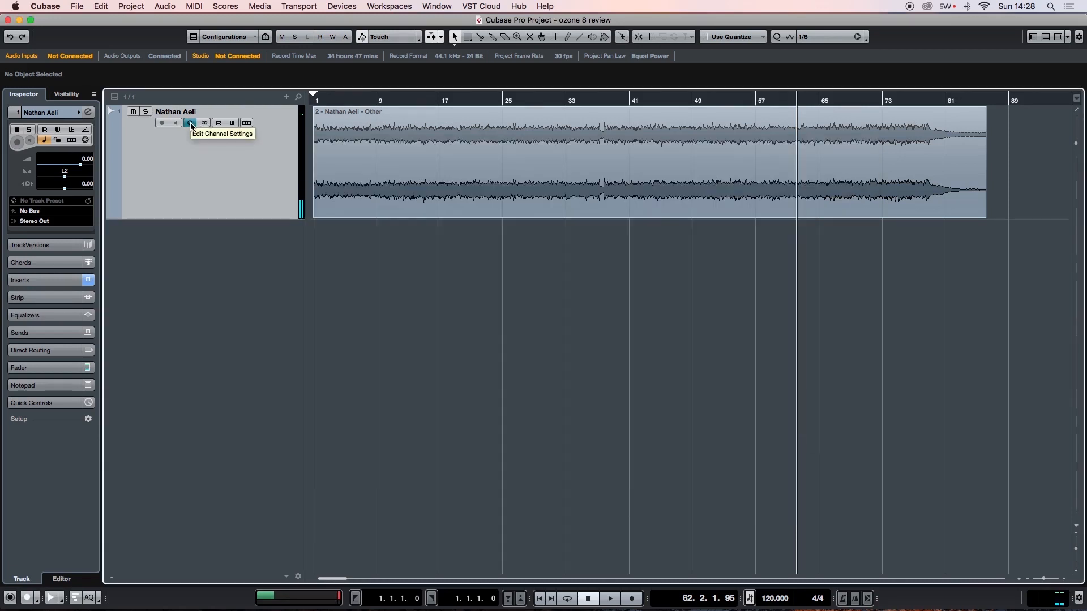
Move Ozone 8 up one insert slot, insert Tonal Balance Control after it, and place its window below the waveform.
click(190, 124)
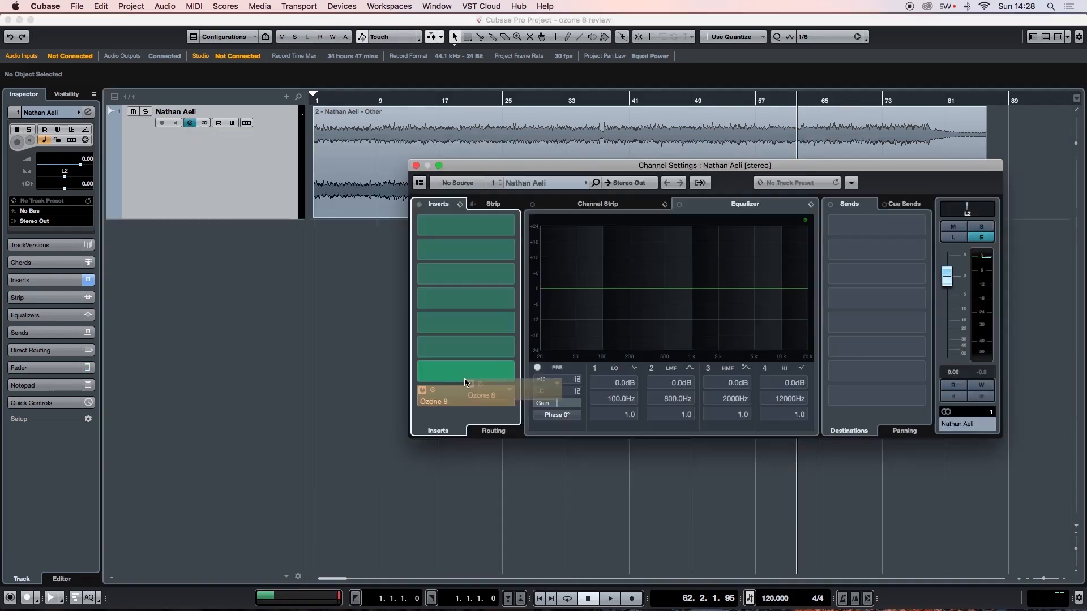
click(470, 377)
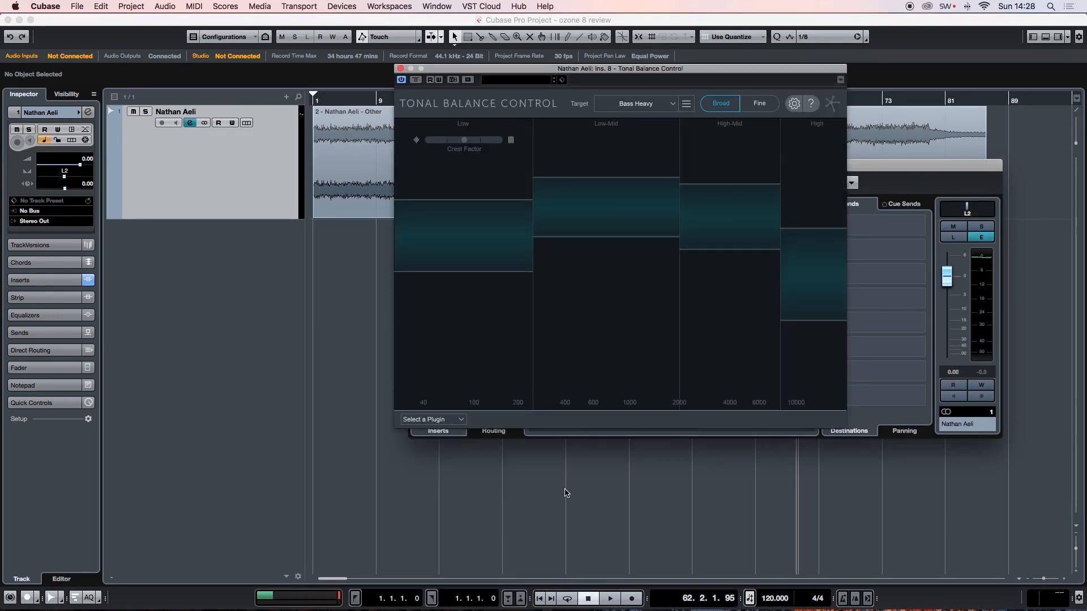
click(576, 509)
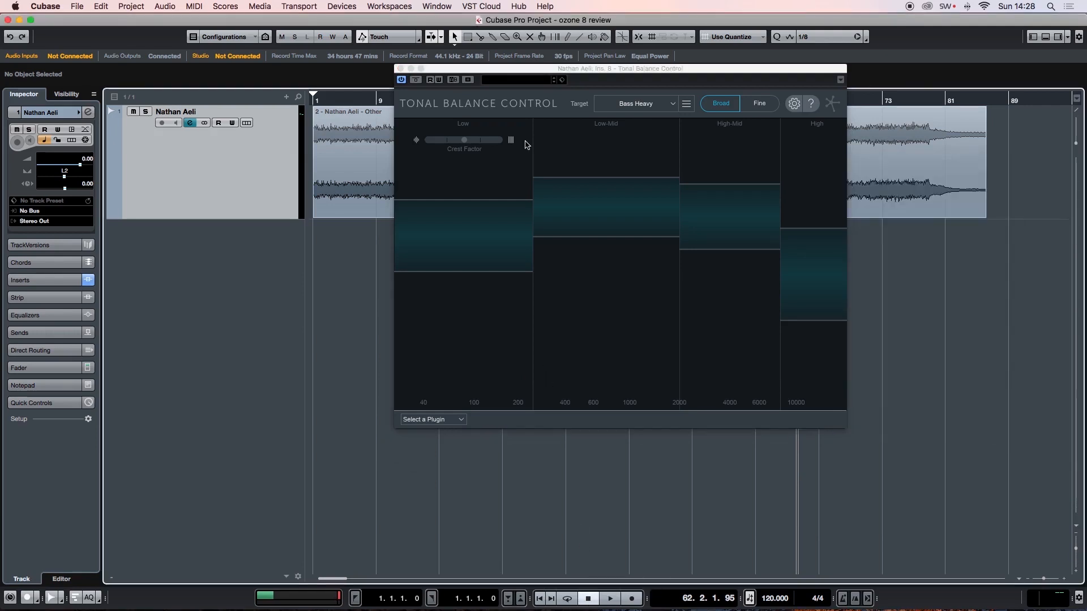
drag(482, 69, 453, 219)
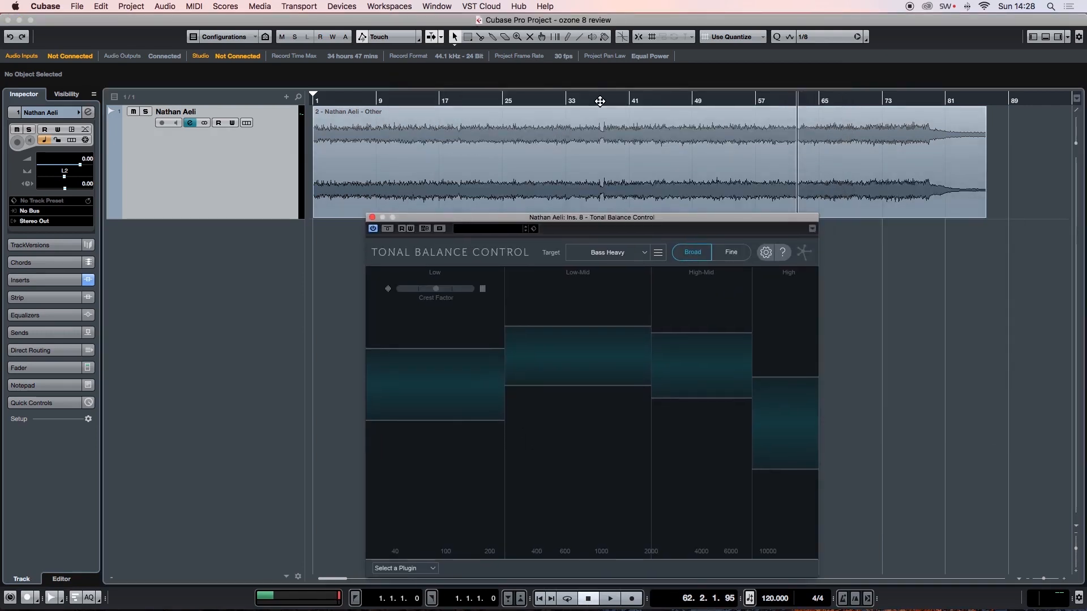
Place the playhead near bar 38 and set Tonal Balance Control's target curve to Modern.
click(601, 100)
click(611, 99)
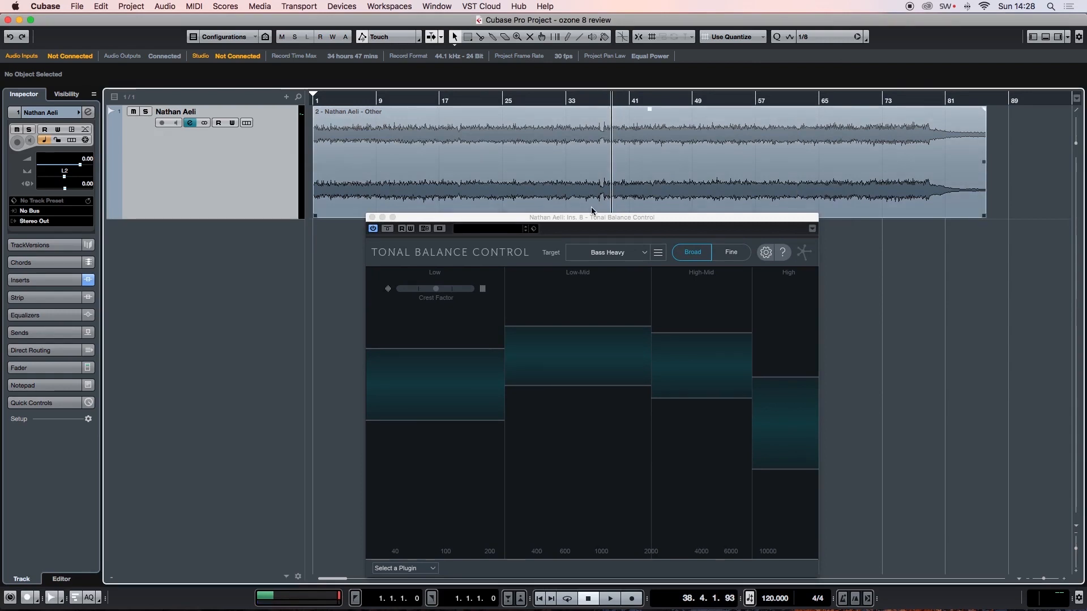
click(623, 255)
click(564, 220)
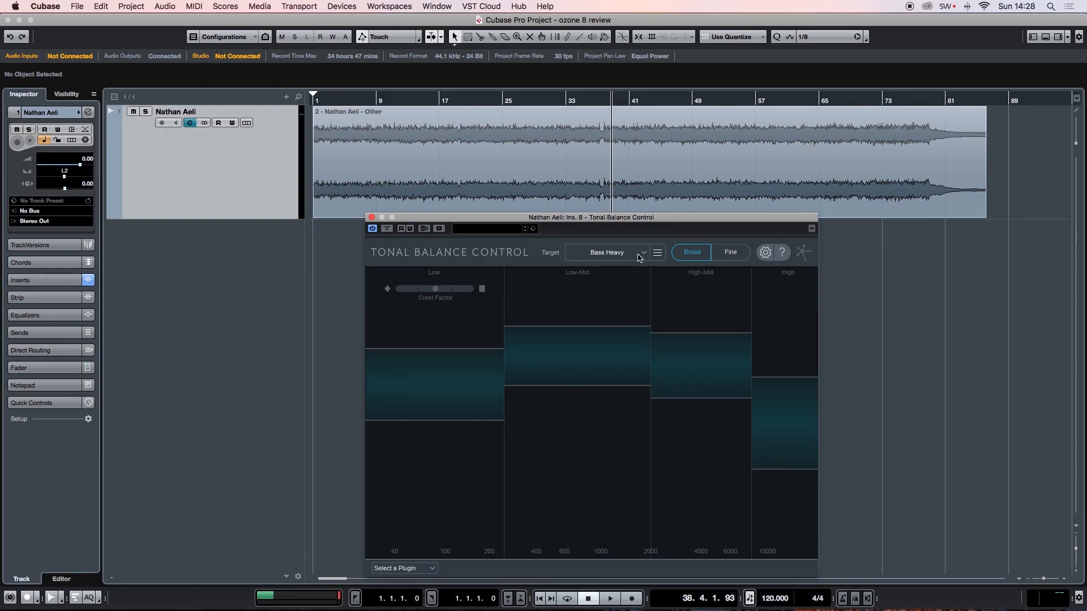
click(639, 258)
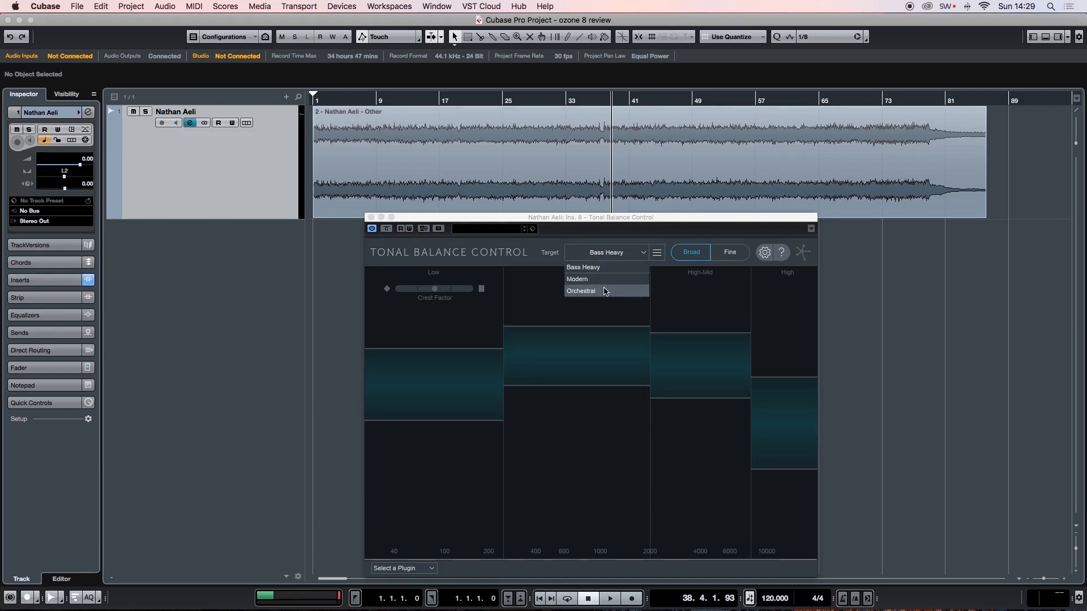
click(576, 279)
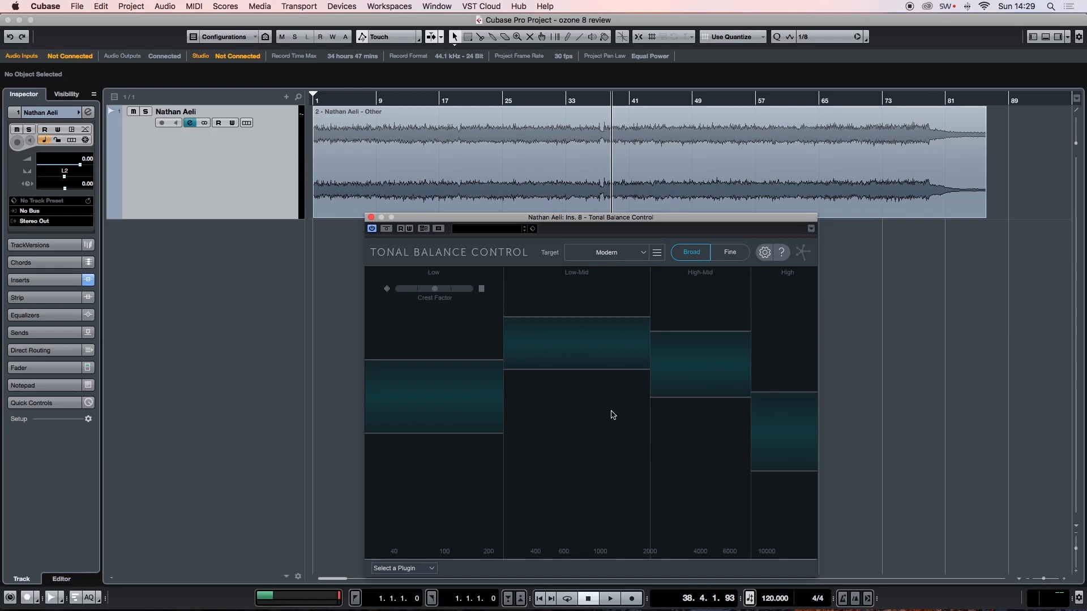
Play the track to check its tonal balance against the target in the Broad and Fine views, and stop playback.
key(space)
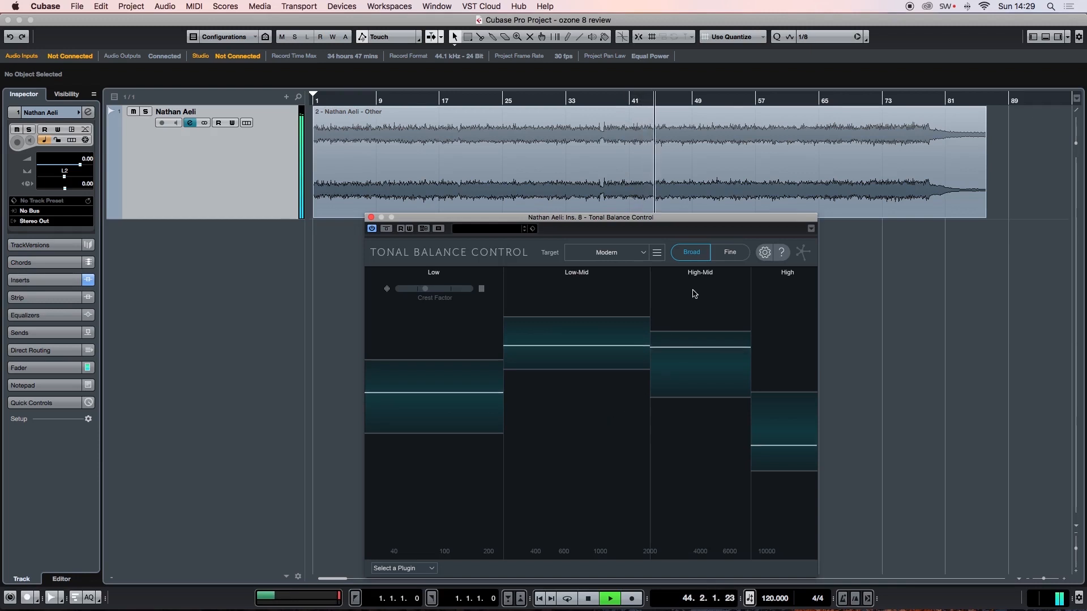
click(737, 256)
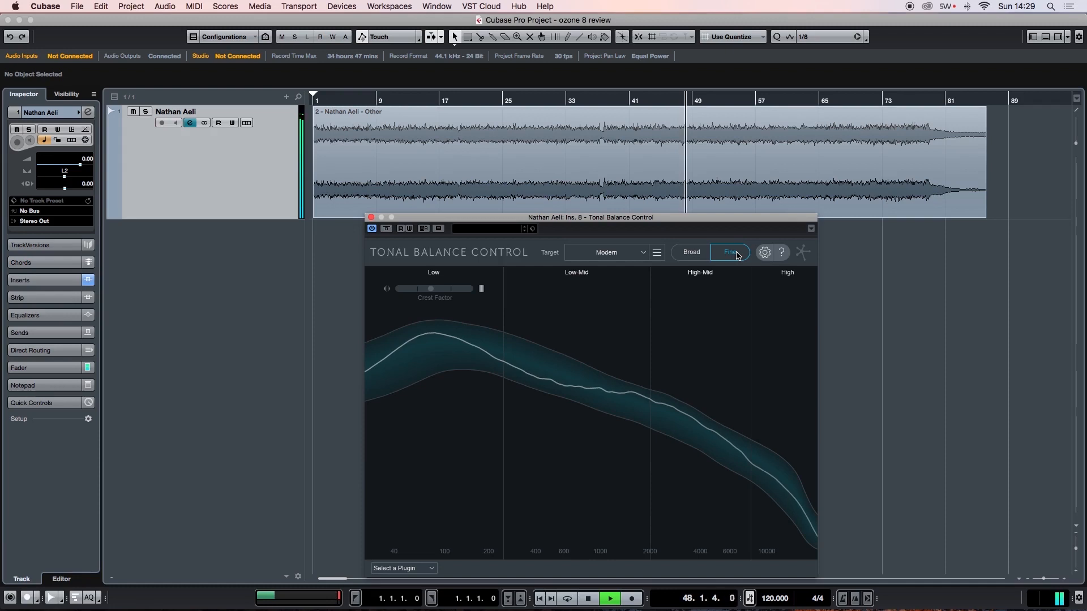
click(700, 255)
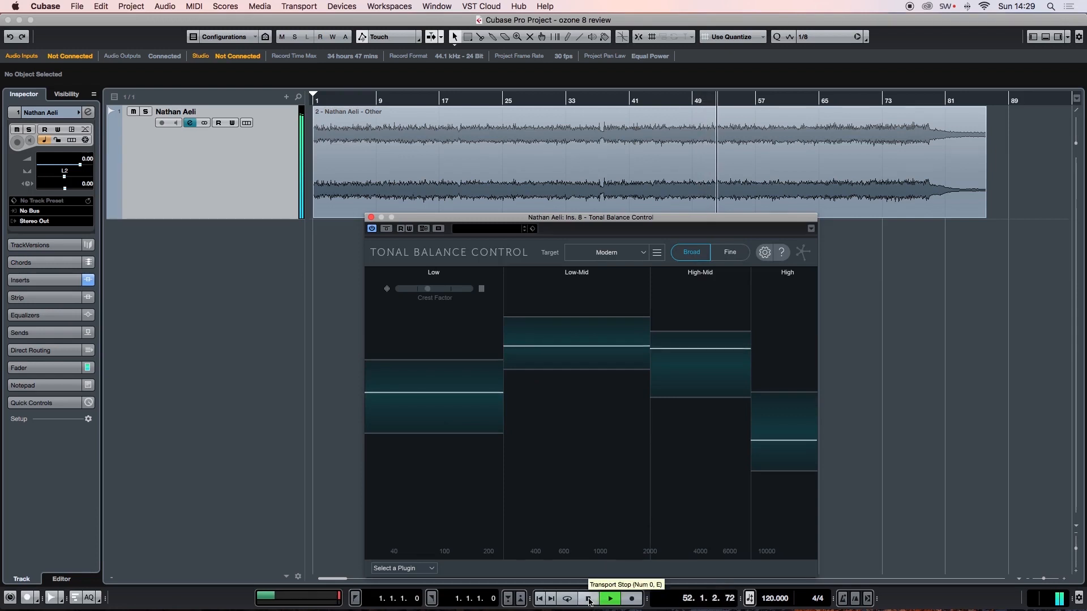
click(589, 599)
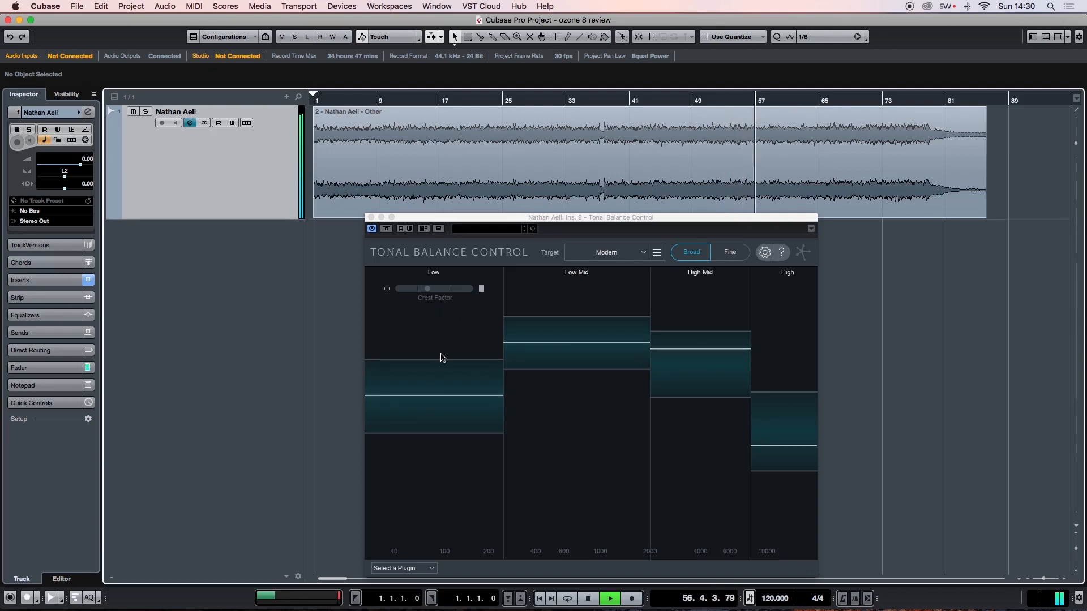
click(591, 599)
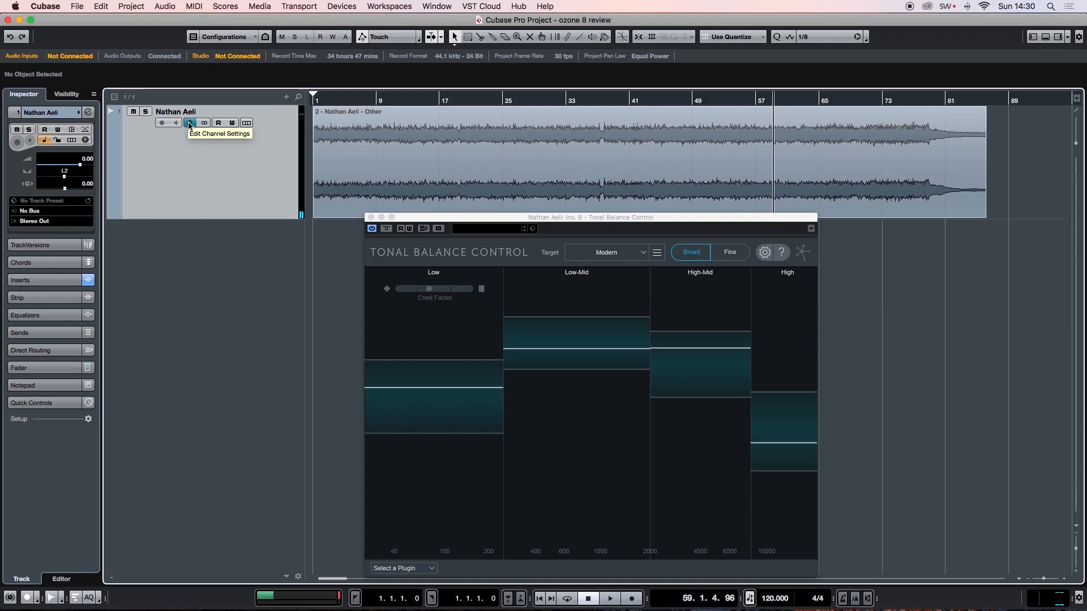
Reopen the track's channel settings, move the windows so the inserts are accessible, and open the Ozone 8 editor.
click(190, 124)
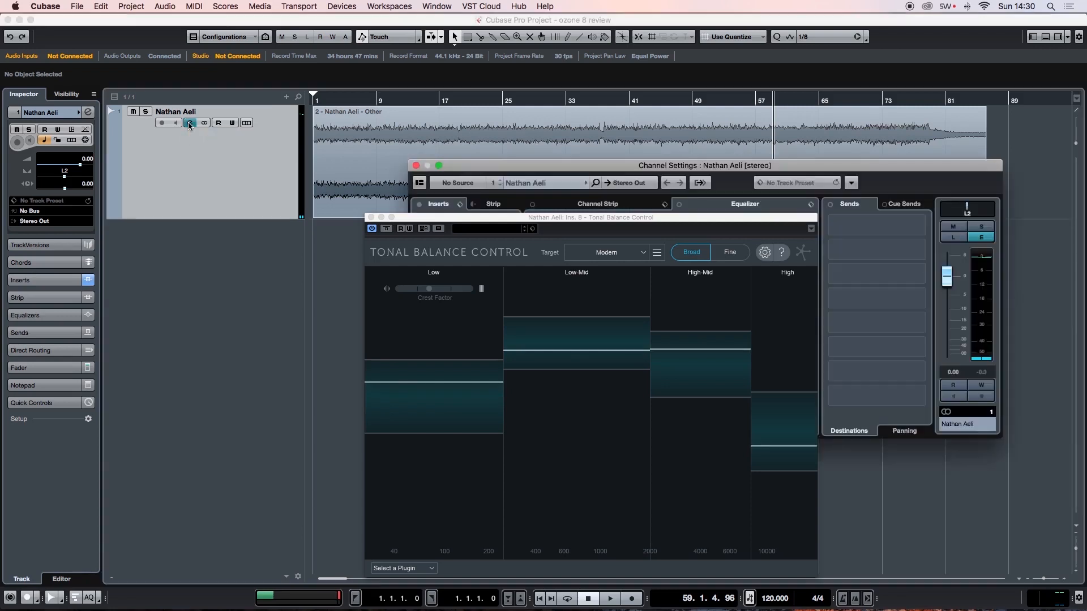
drag(517, 169, 522, 133)
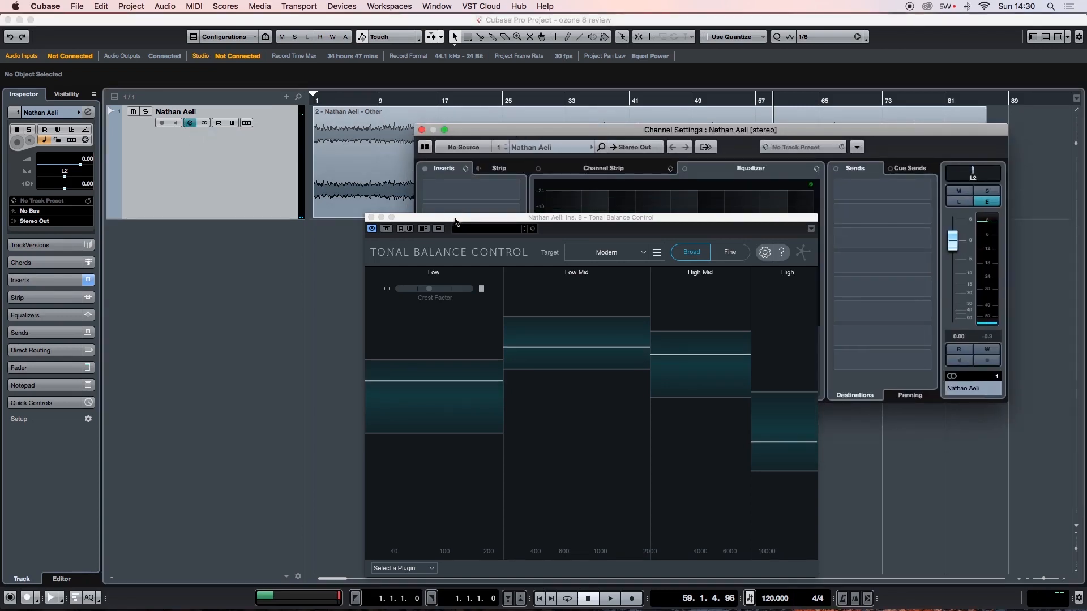
drag(457, 220, 597, 245)
click(441, 332)
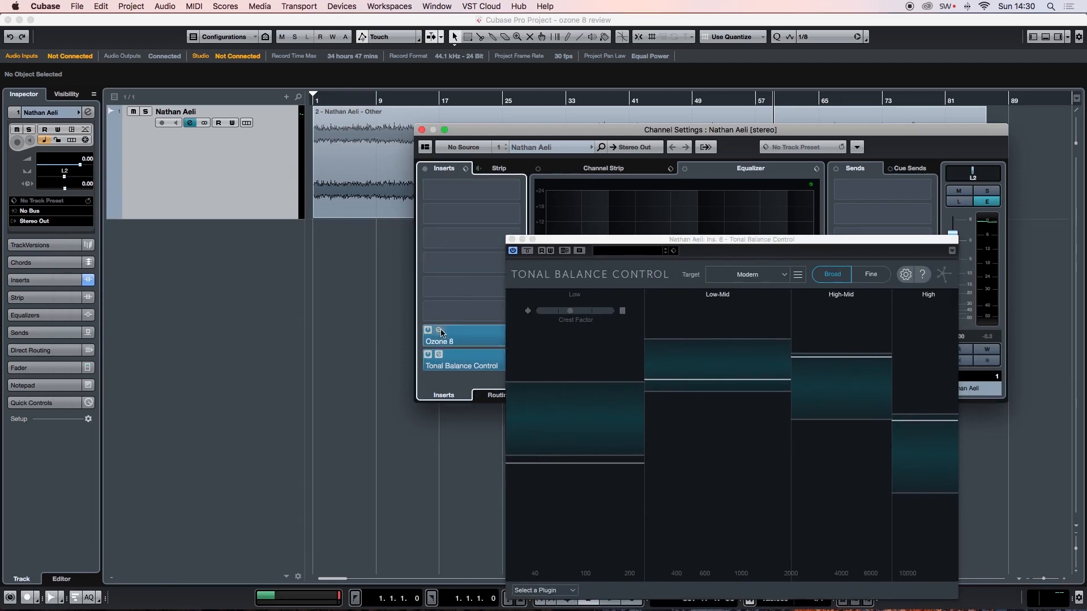
Reopen the Ozone 8 editor, enable the Dynamics module, set the crossover to 202 Hz, and briefly audition the track.
click(440, 333)
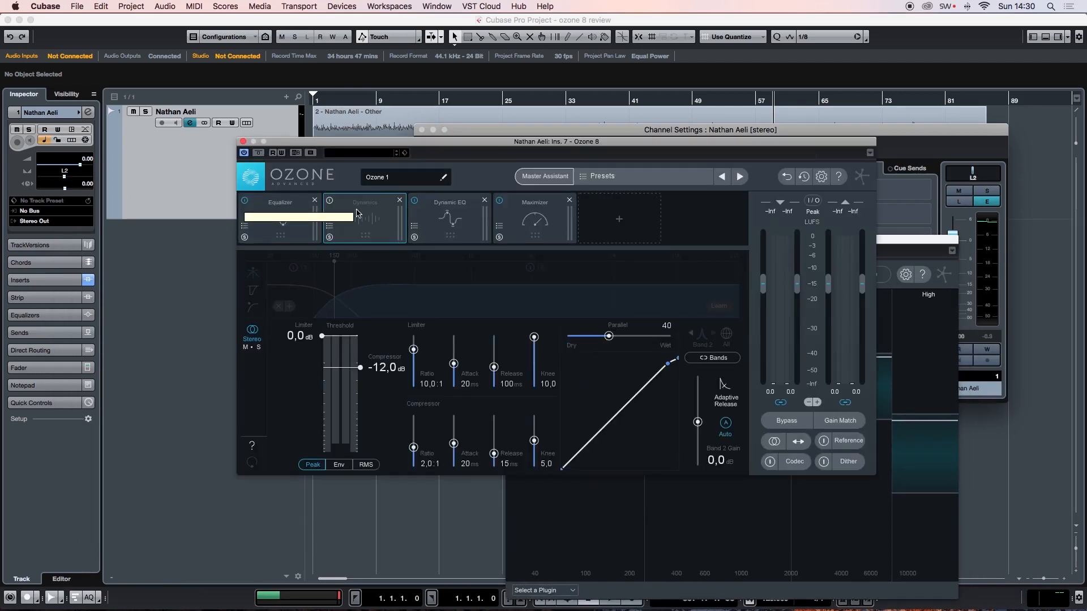
click(329, 201)
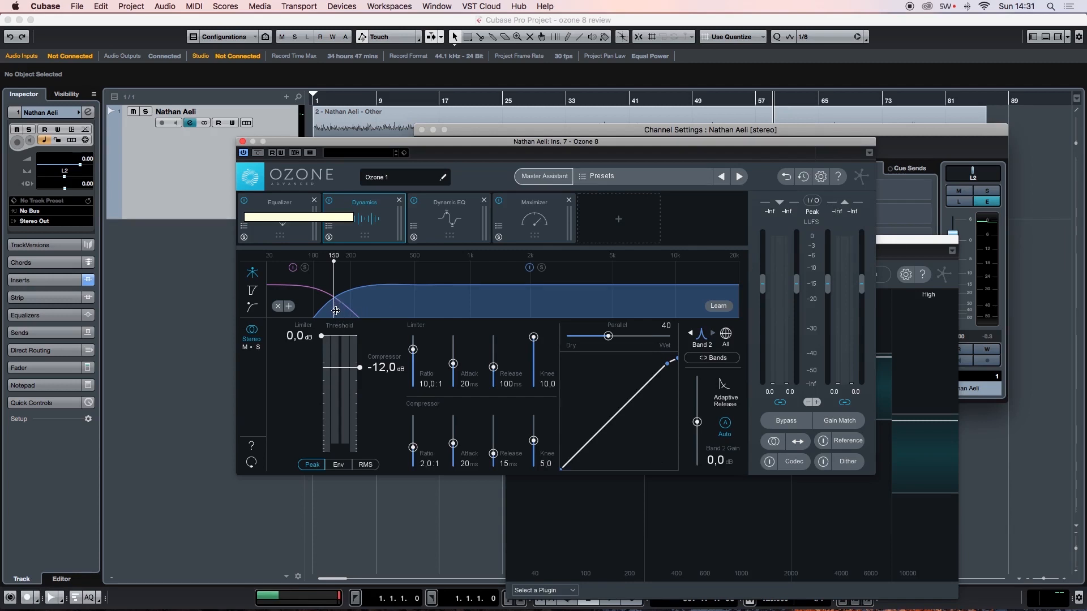
mouse_move(335, 301)
mouse_down()
mouse_move(348, 301)
mouse_move(338, 301)
mouse_up()
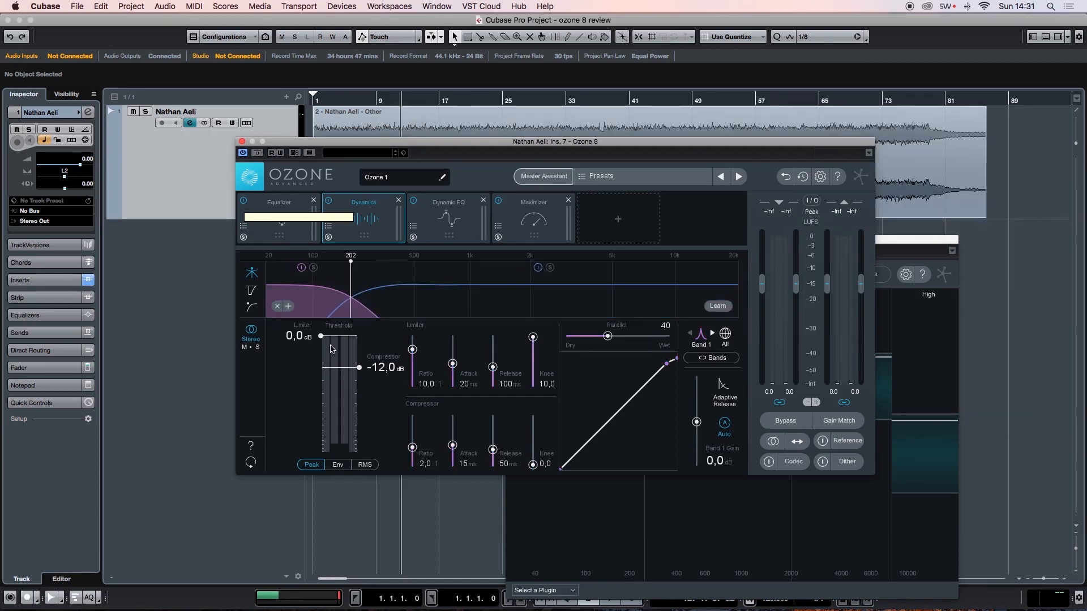
key(space)
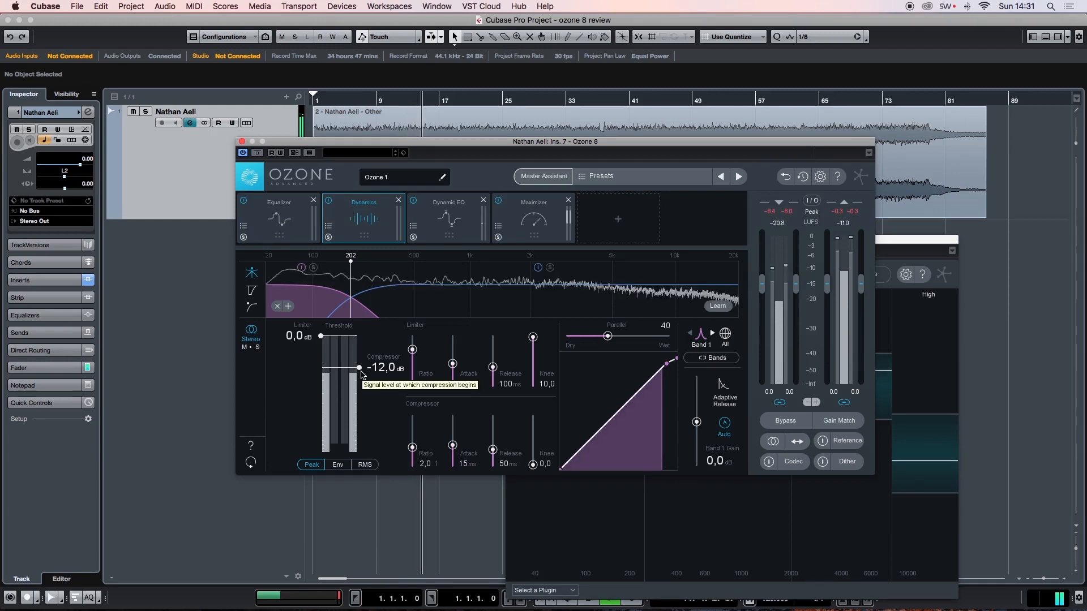
key(space)
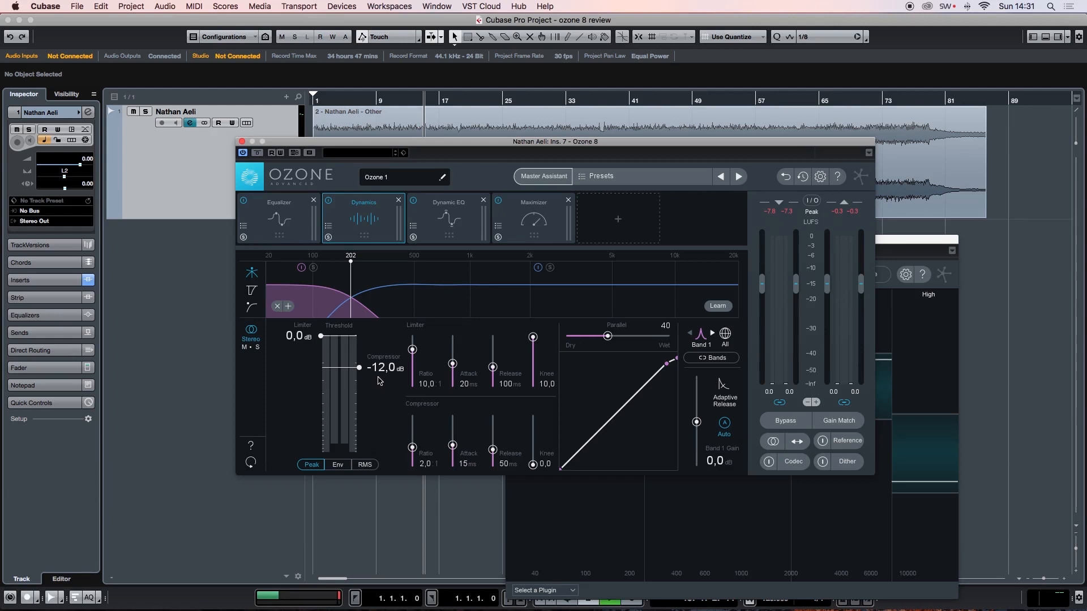
Set the Dynamics Band 1 compressor threshold to -29.1 dB and place the Ozone 8 and Tonal Balance Control windows side by side.
mouse_move(365, 368)
mouse_down()
mouse_move(362, 452)
mouse_move(361, 369)
mouse_move(361, 389)
mouse_up()
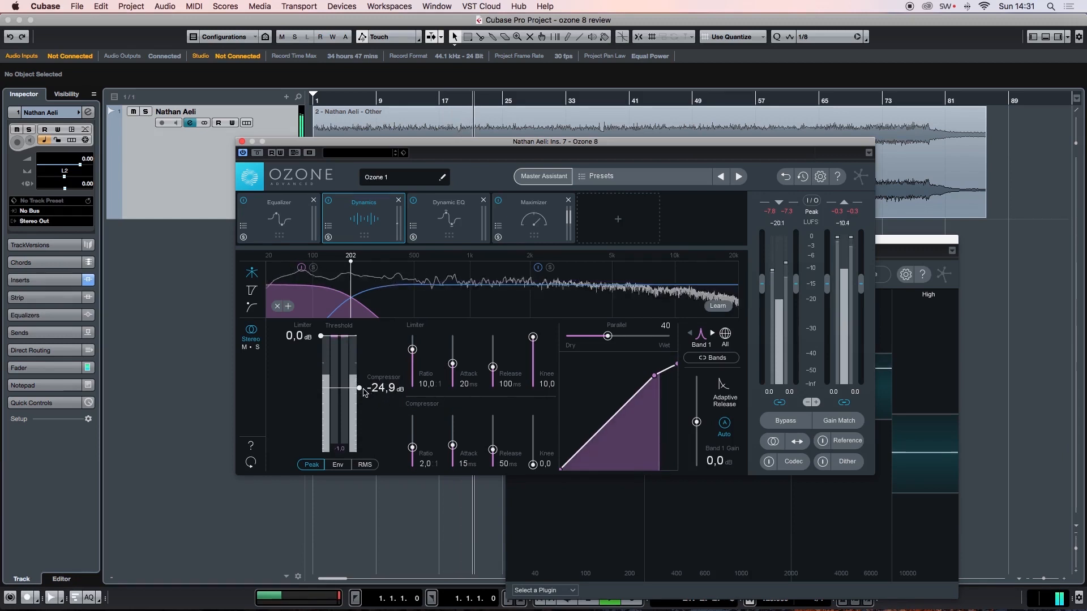
drag(364, 393, 364, 396)
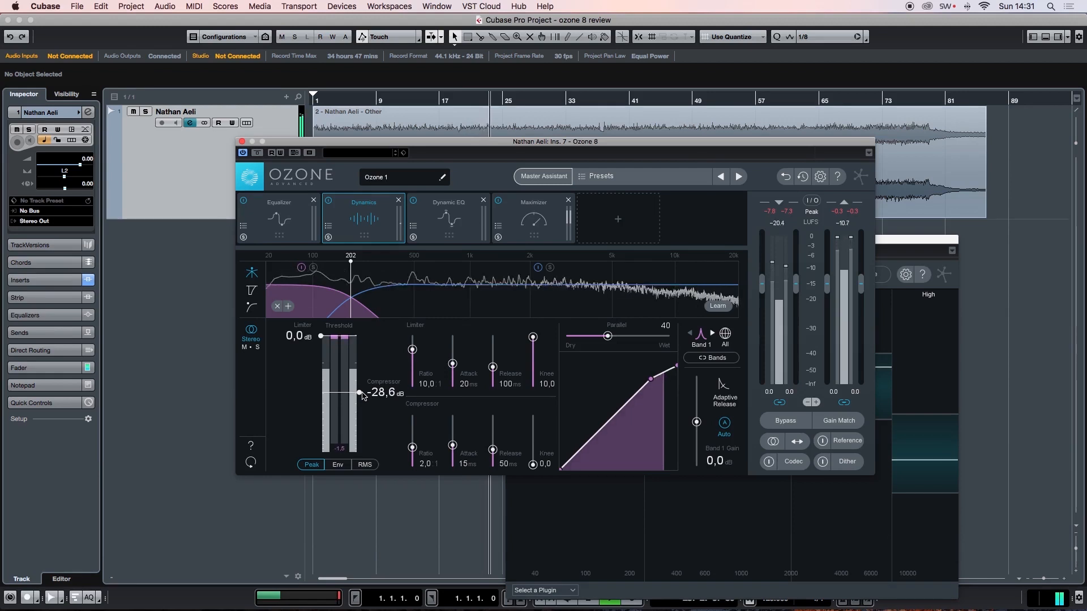
drag(363, 397, 363, 397)
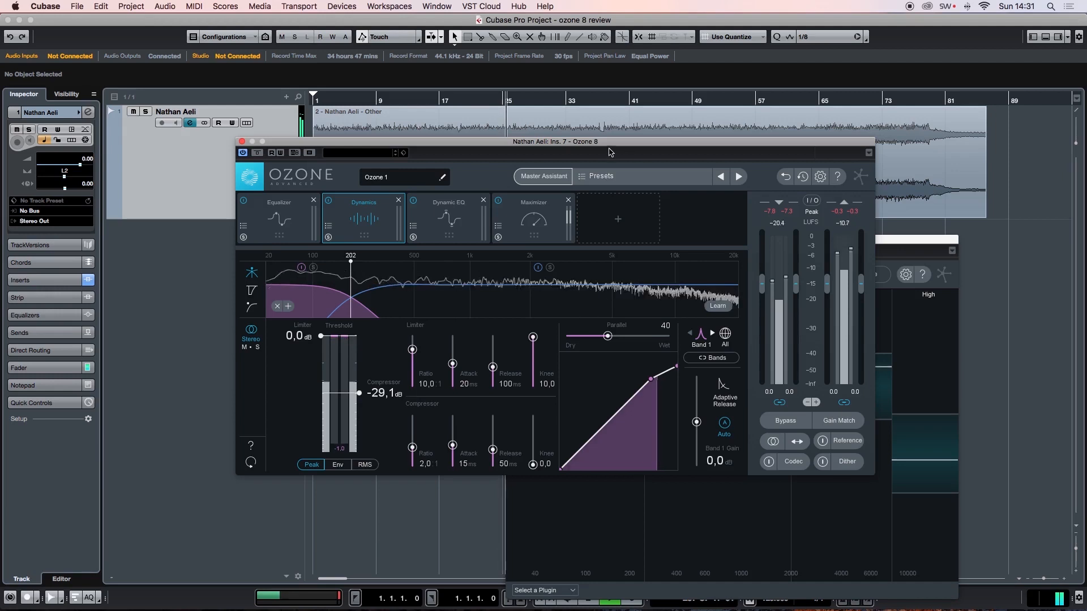
drag(608, 145, 405, 141)
drag(736, 239, 903, 153)
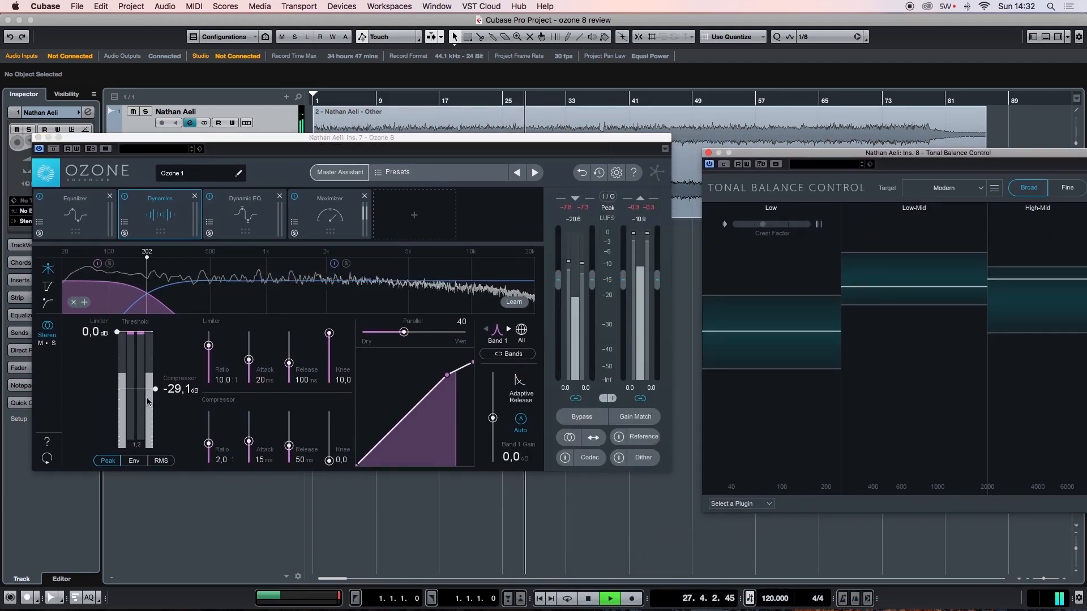
Refine Dynamics Band 1 during playback: compressor threshold at -21.2 dB, band gain at 0.2 dB, and limiter threshold slightly higher.
drag(155, 389, 157, 429)
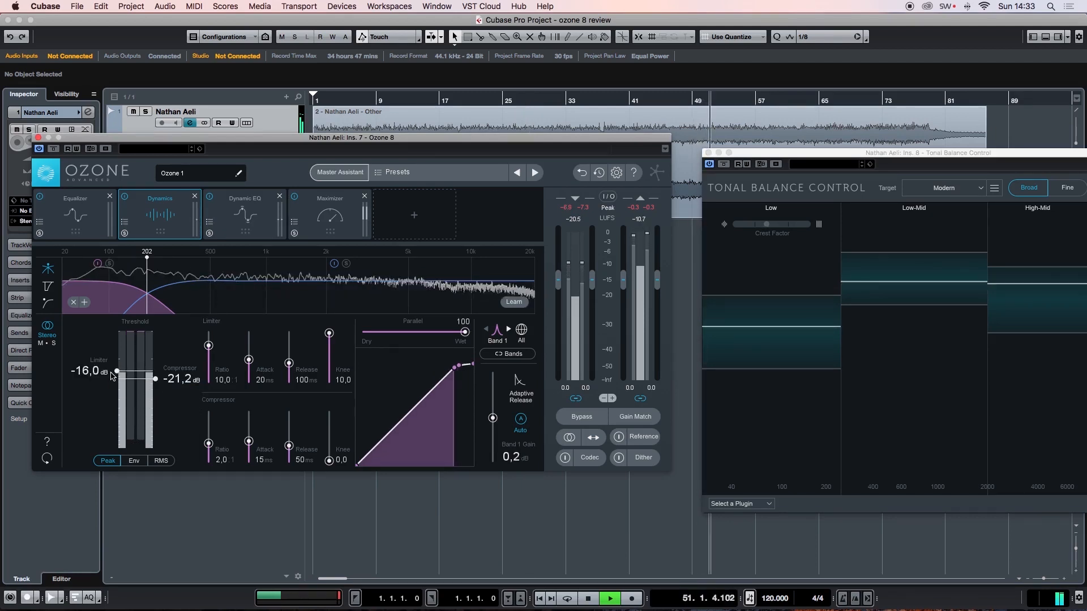
drag(154, 385, 156, 388)
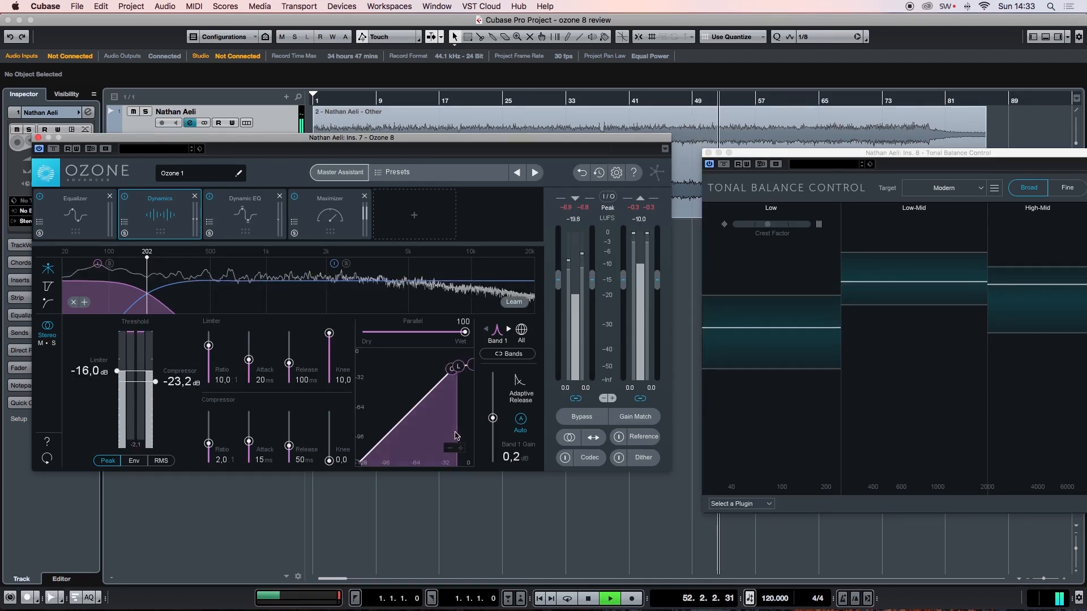
drag(494, 420, 496, 416)
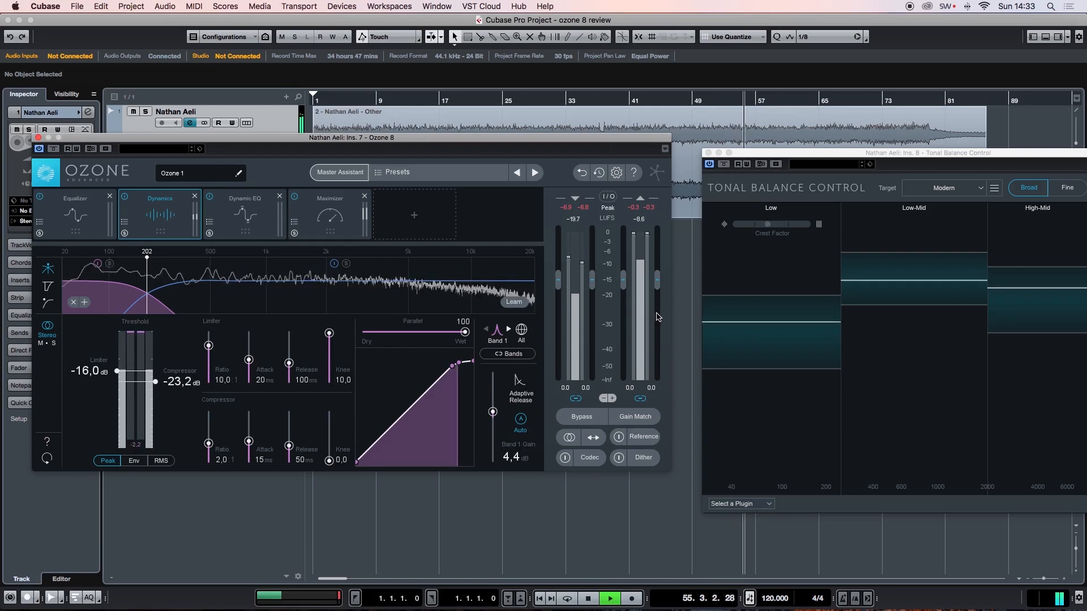
drag(492, 411, 493, 416)
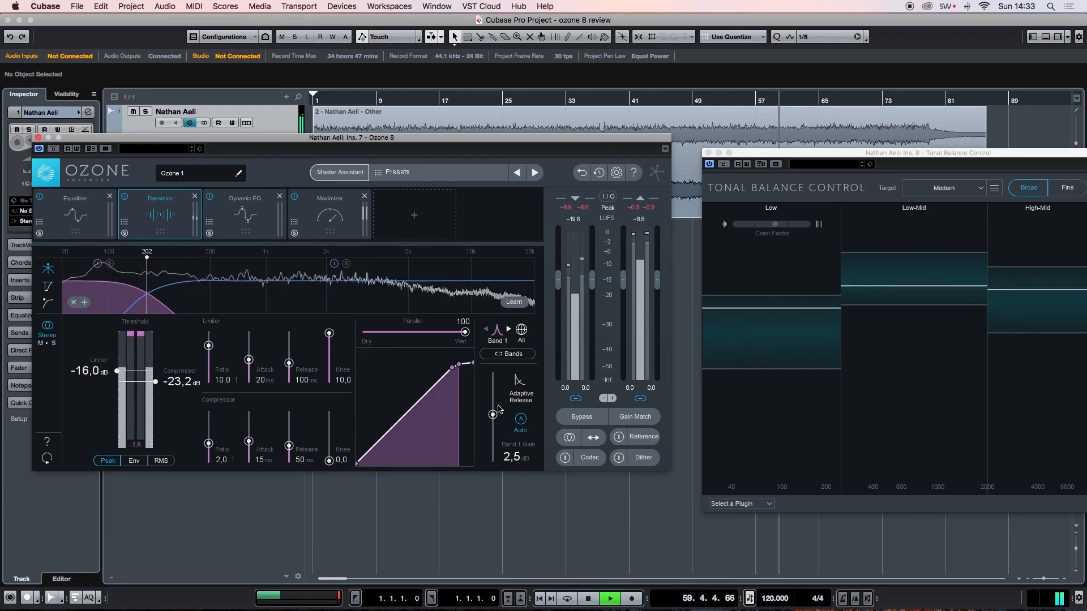
drag(498, 409, 495, 422)
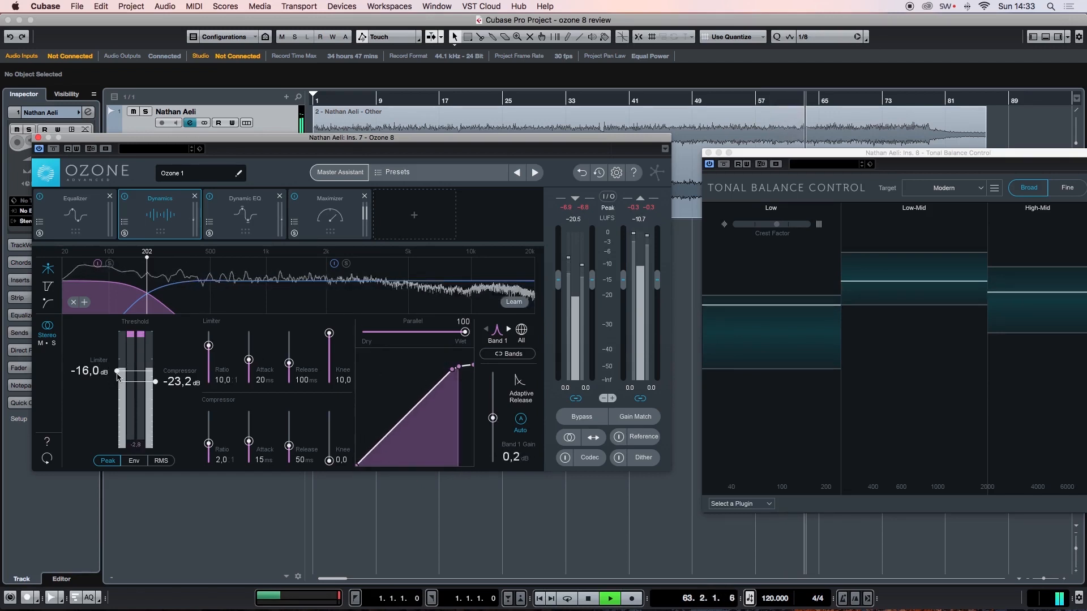
drag(156, 383, 155, 380)
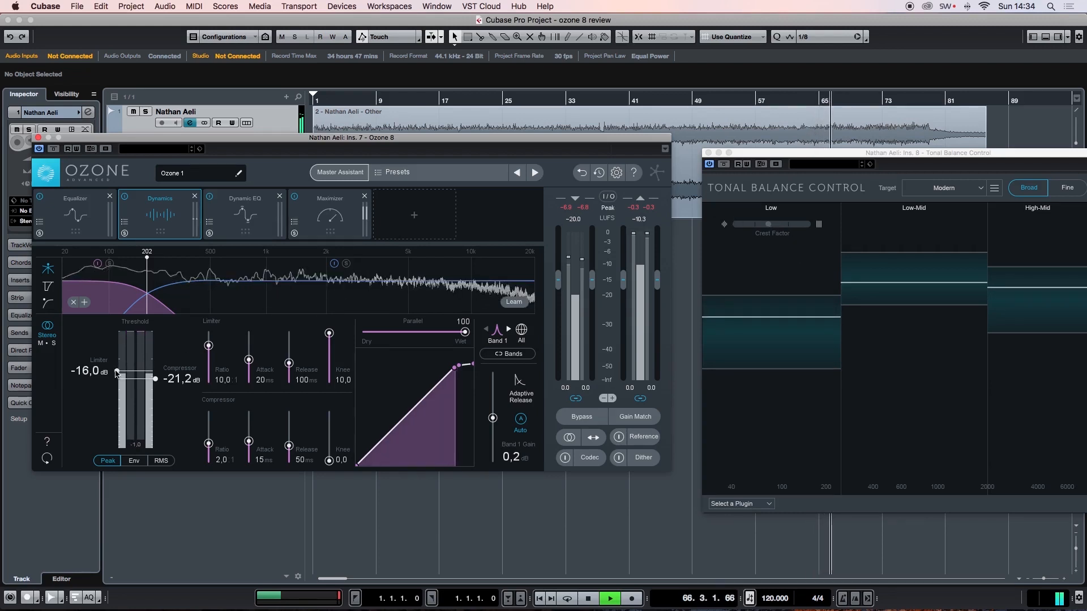
drag(117, 373, 117, 364)
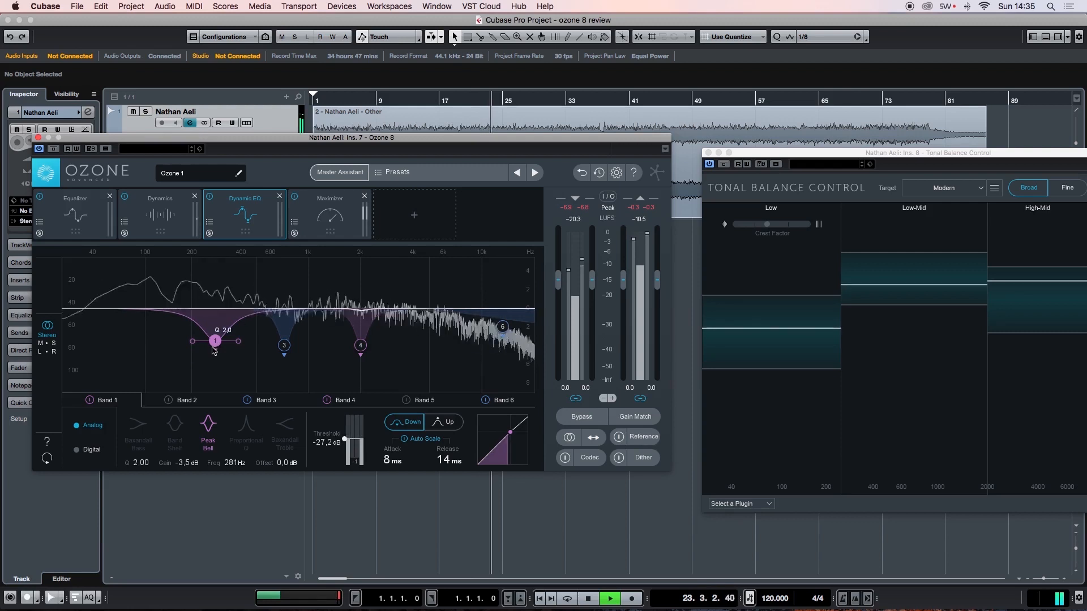
Move Dynamic EQ Band 1 to 297 Hz, and compare the sound with the module bypassed and active.
drag(221, 346, 222, 343)
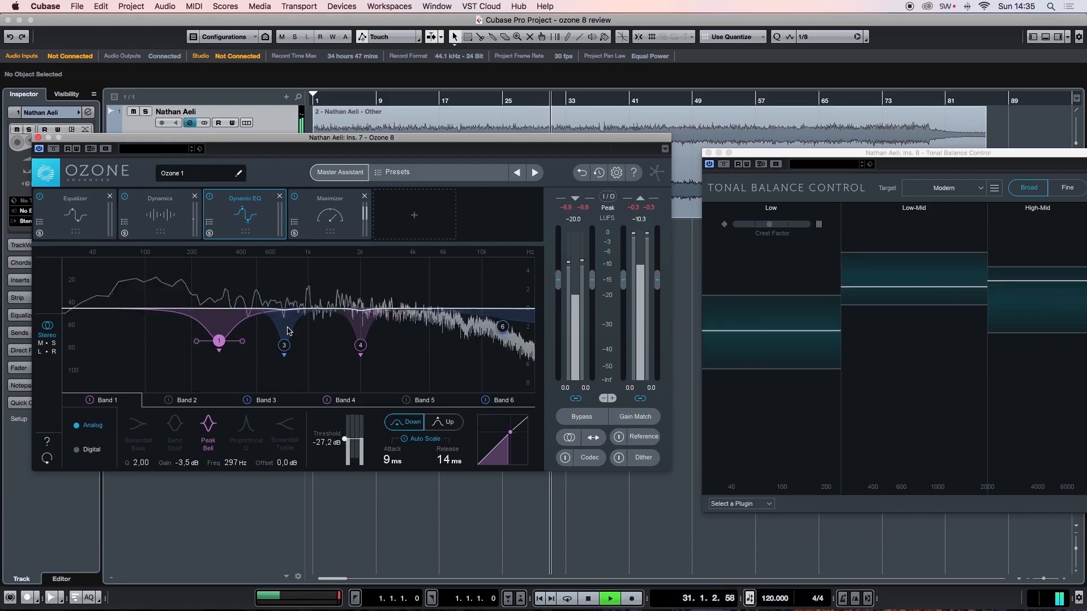
click(209, 197)
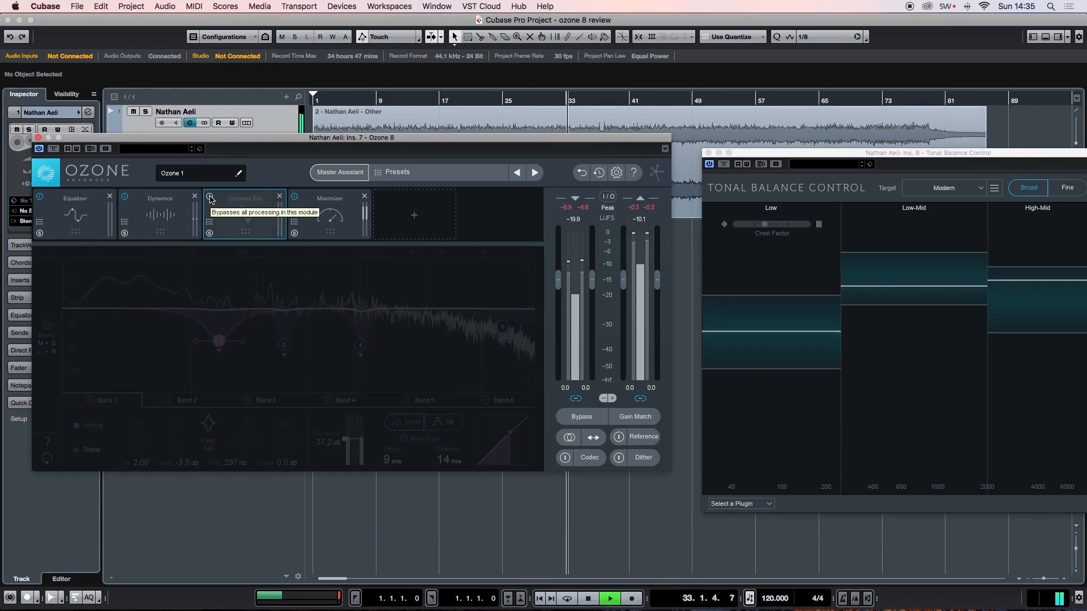
click(209, 197)
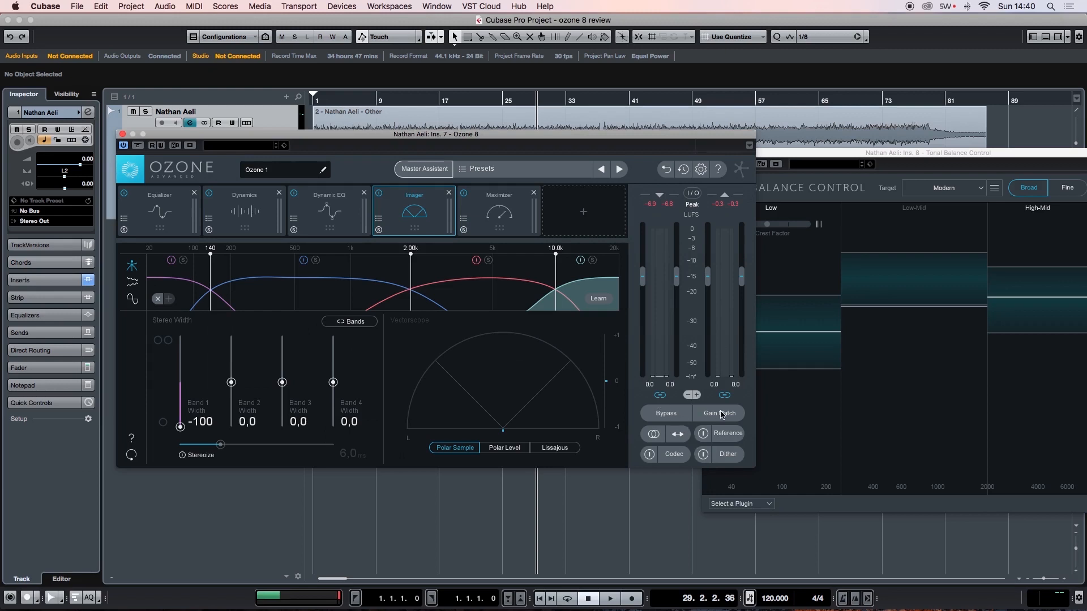
Place the playhead near bar 26 and turn on Gain Match in Ozone 8.
click(724, 414)
click(724, 414)
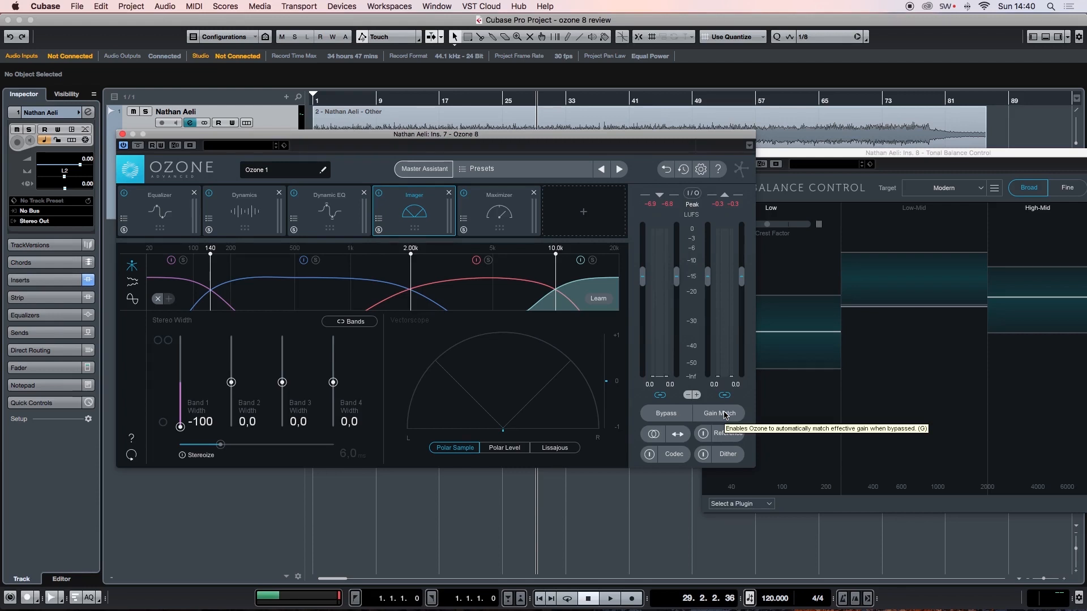
click(513, 102)
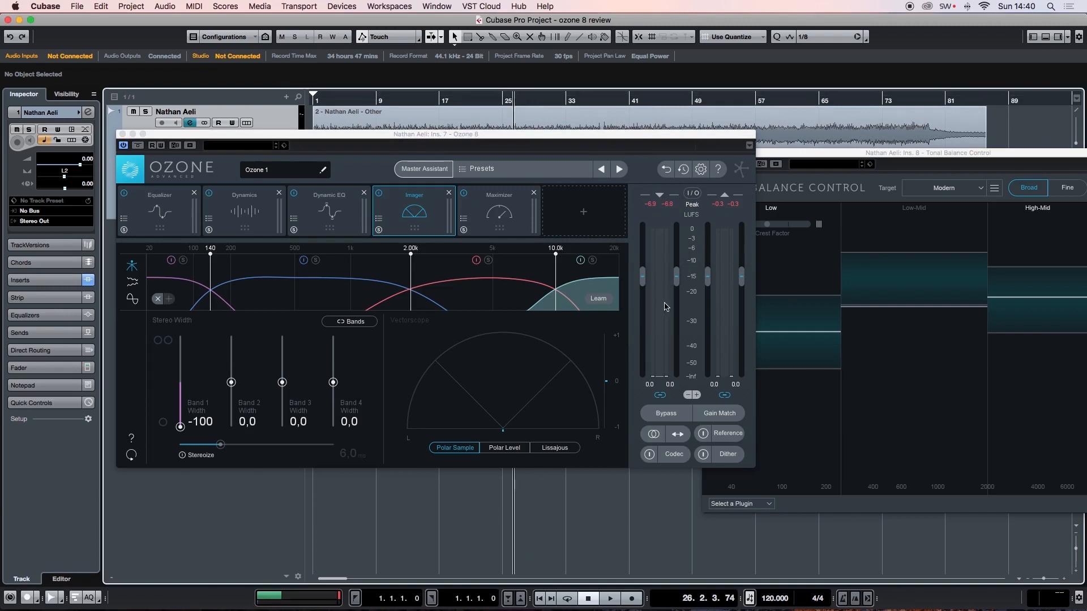
click(723, 415)
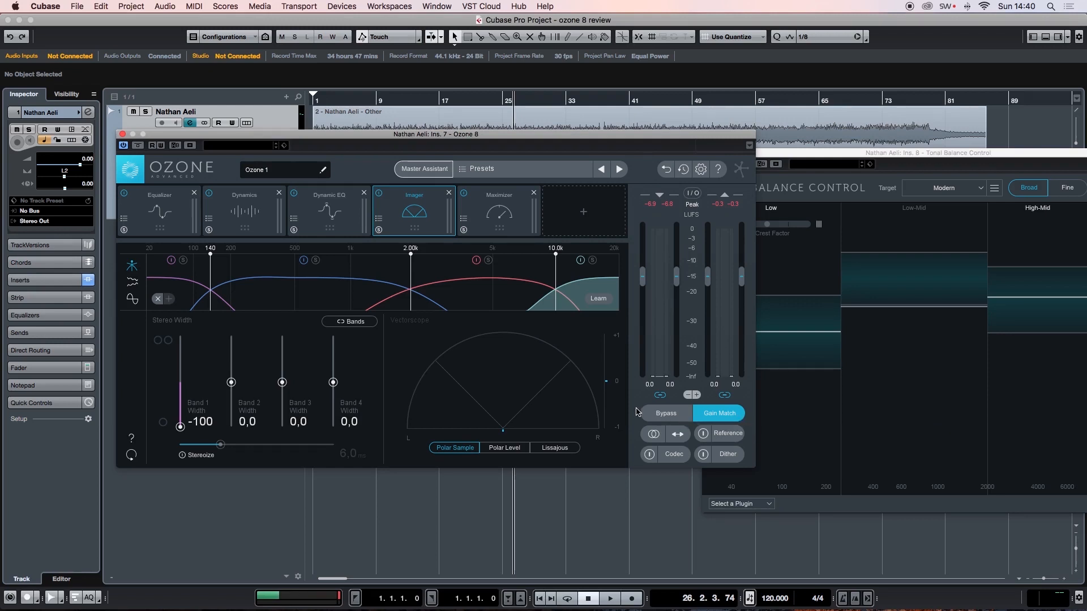
Compare the bypassed and processed master during playback, and move the stopped playhead back to about bar 33.
click(667, 415)
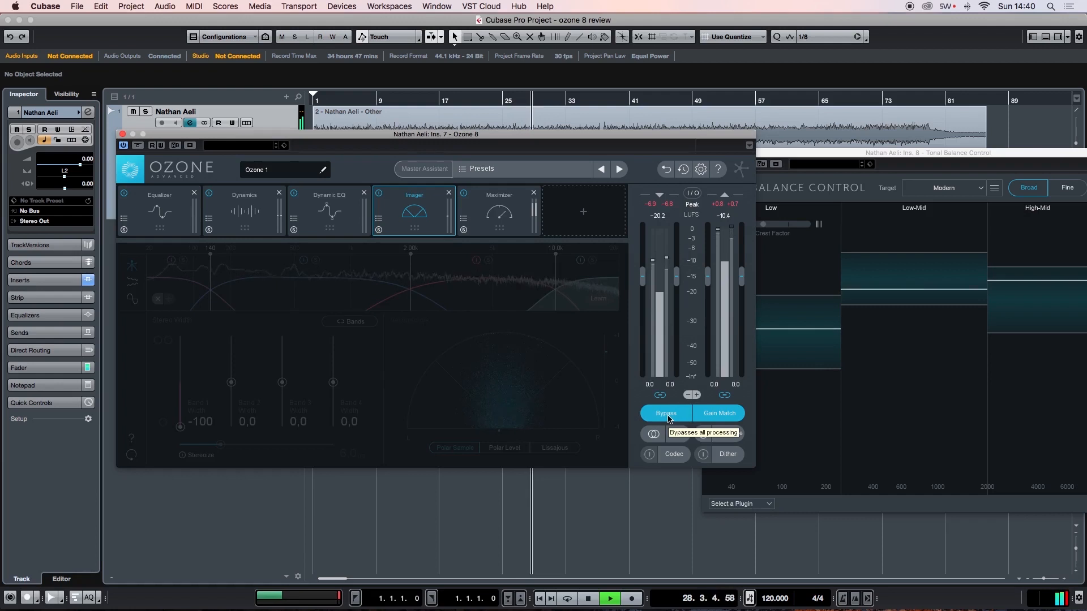
click(667, 415)
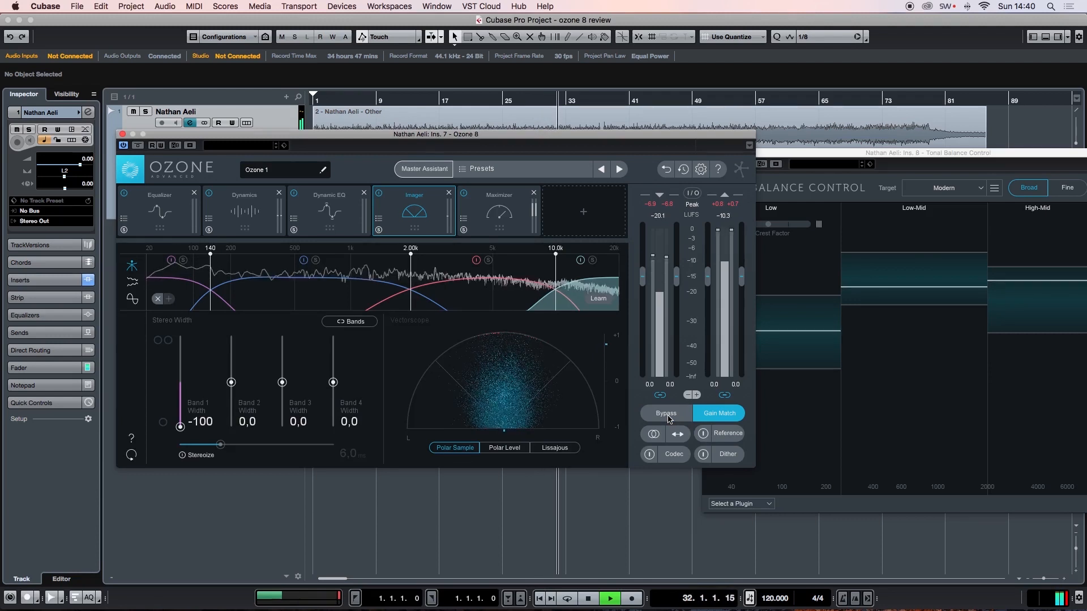
click(667, 415)
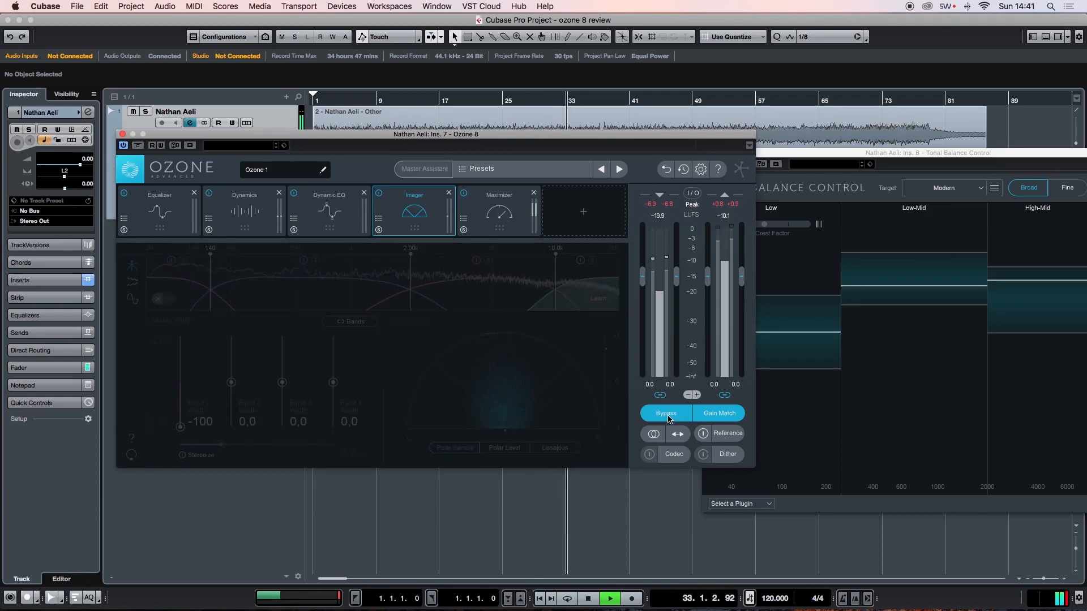
click(668, 415)
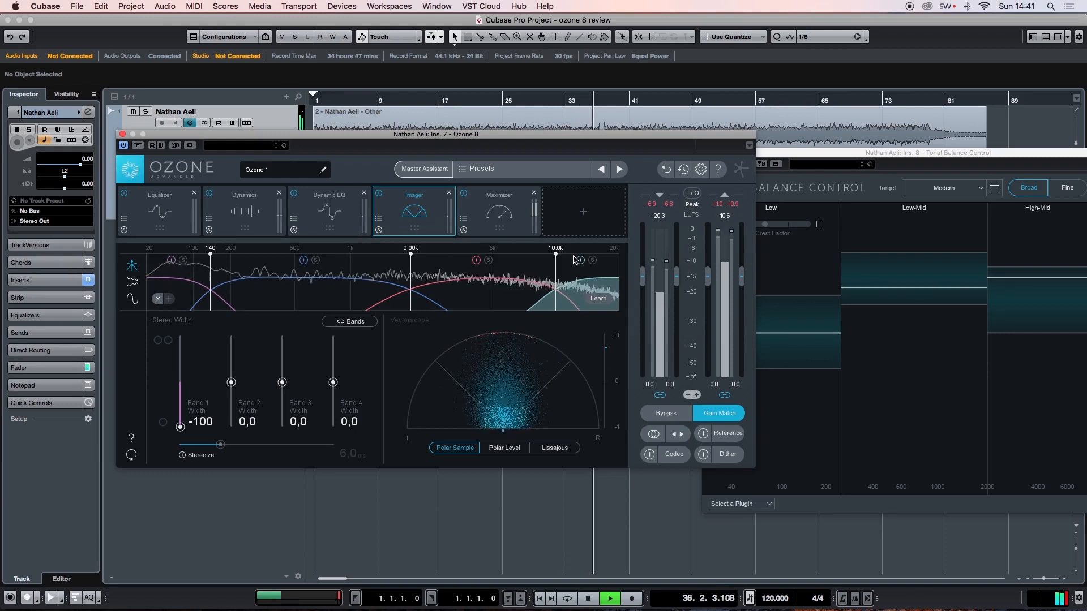
key(space)
click(571, 102)
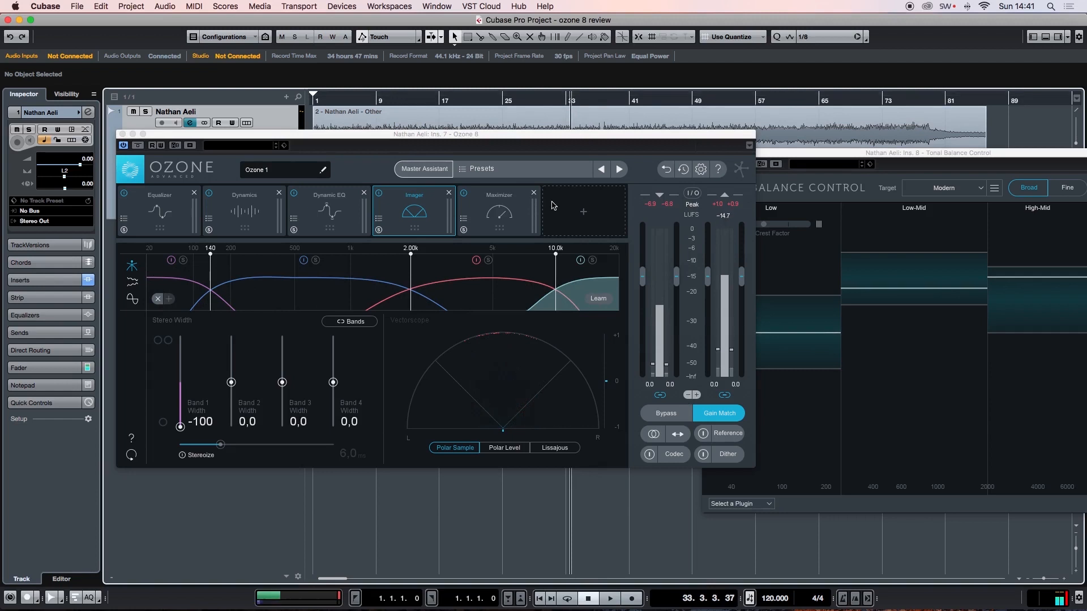
Replace the Imager module with a Spectral Shaper and position it before the Maximizer.
click(584, 211)
click(536, 344)
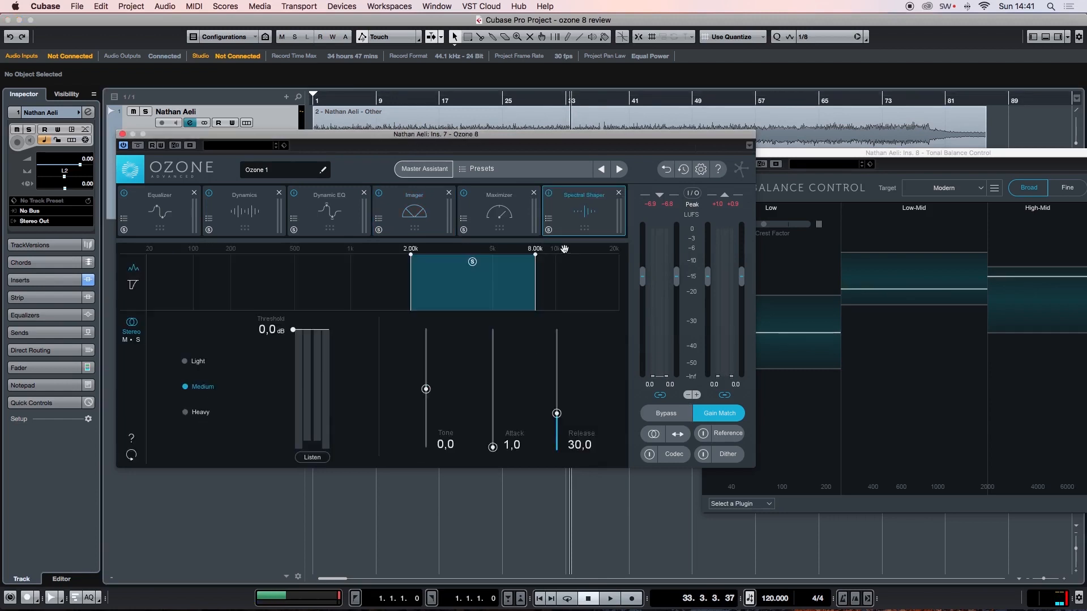
click(450, 194)
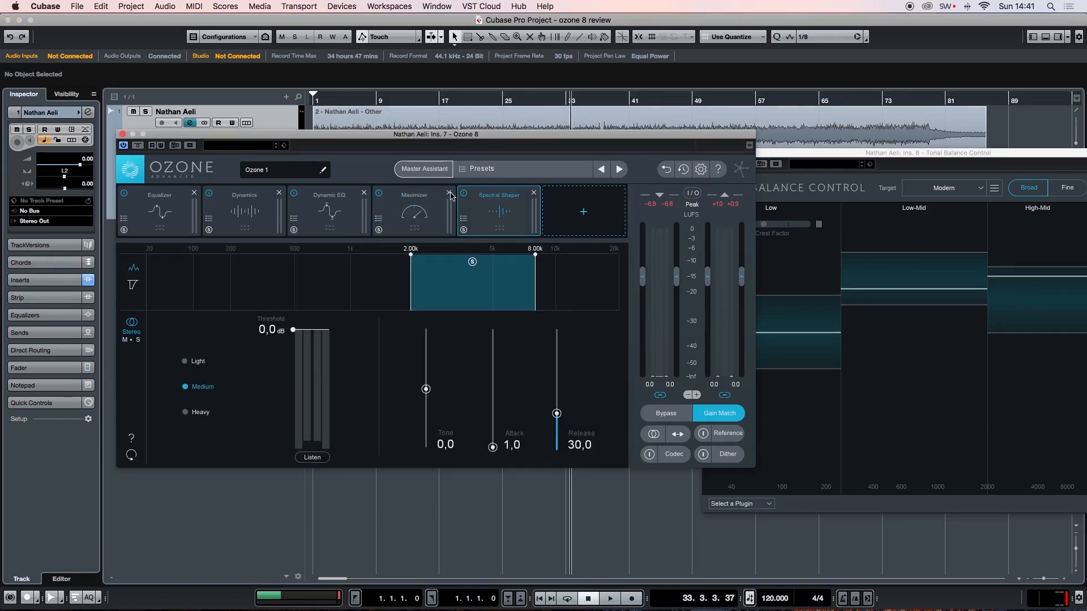
drag(522, 210, 419, 212)
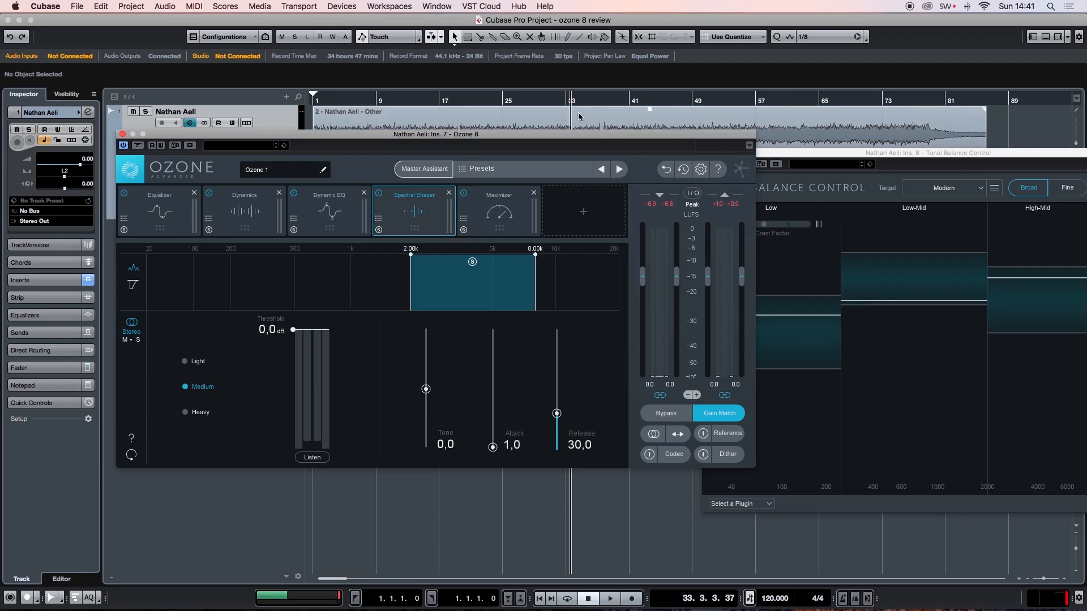
Play the track and set the Spectral Shaper's threshold to -26.6 dB and its frequency range to 2.55–10.9 kHz.
key(space)
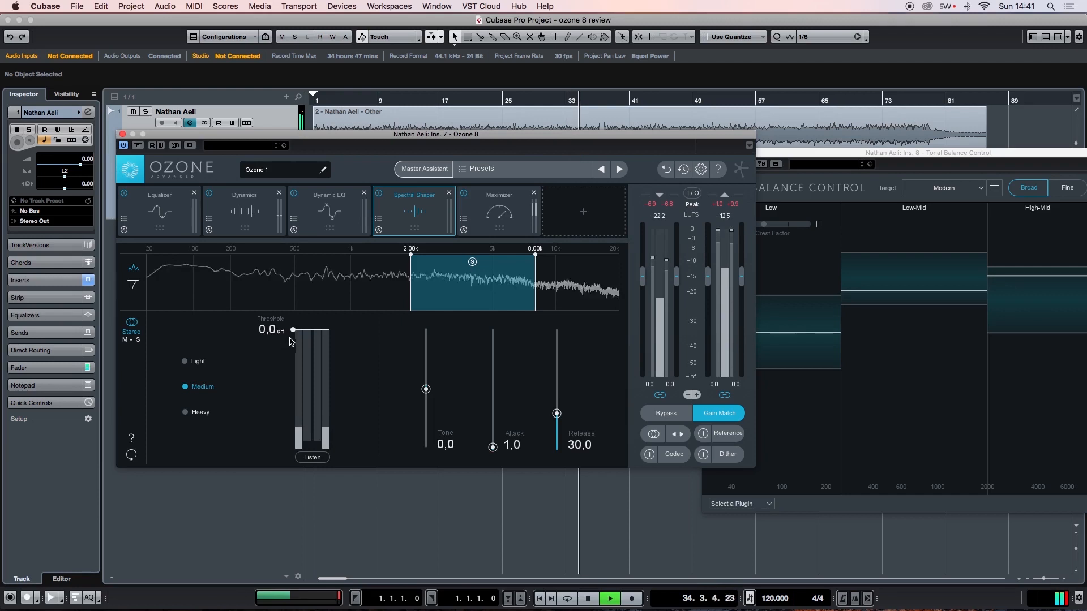
drag(293, 329, 293, 417)
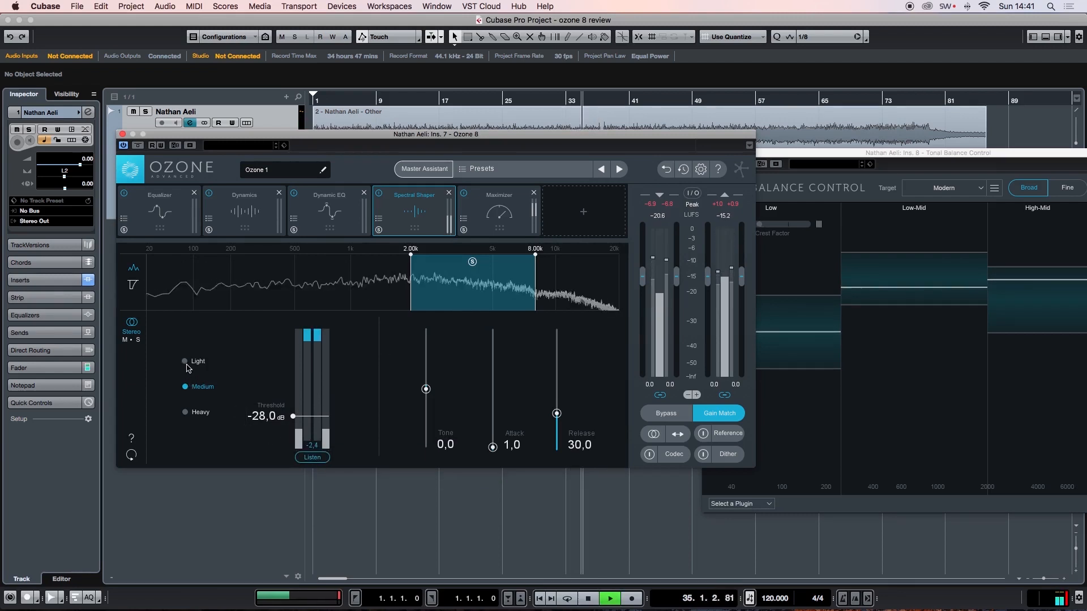
drag(292, 417, 294, 415)
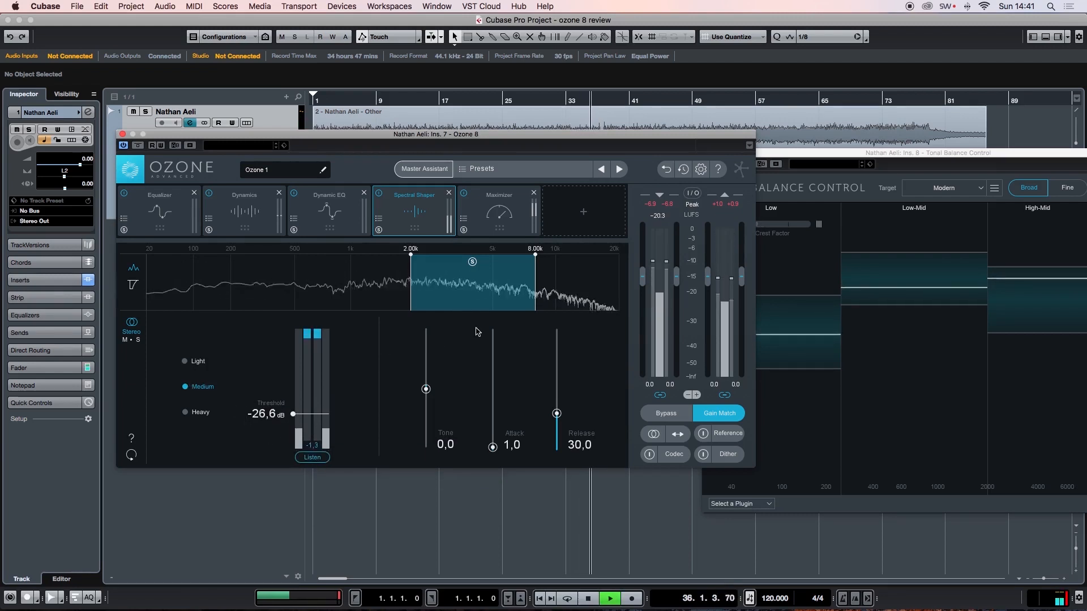
drag(412, 259, 432, 260)
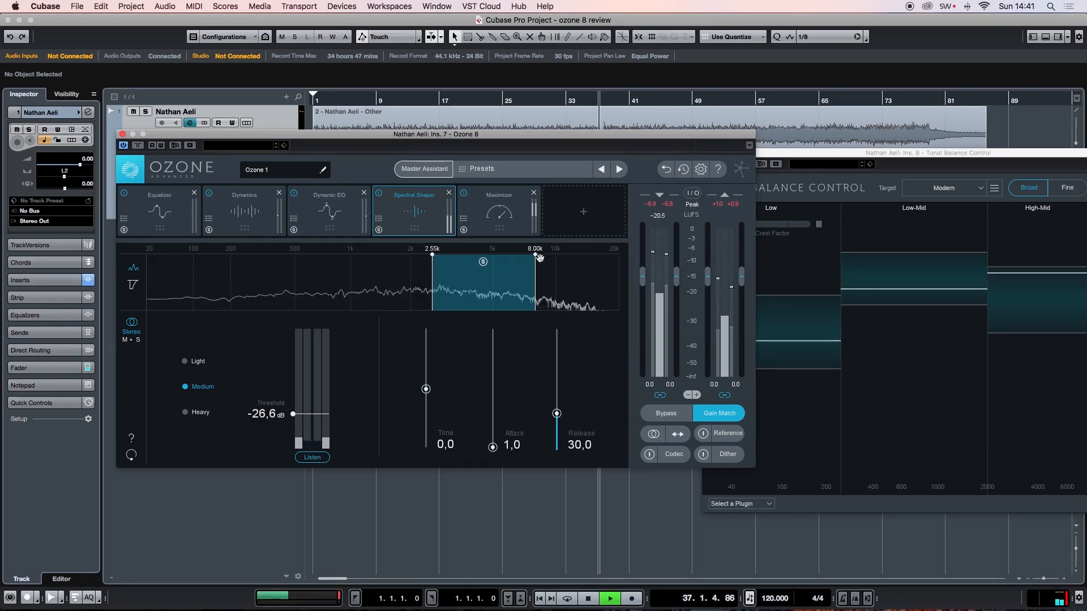
drag(535, 258, 565, 259)
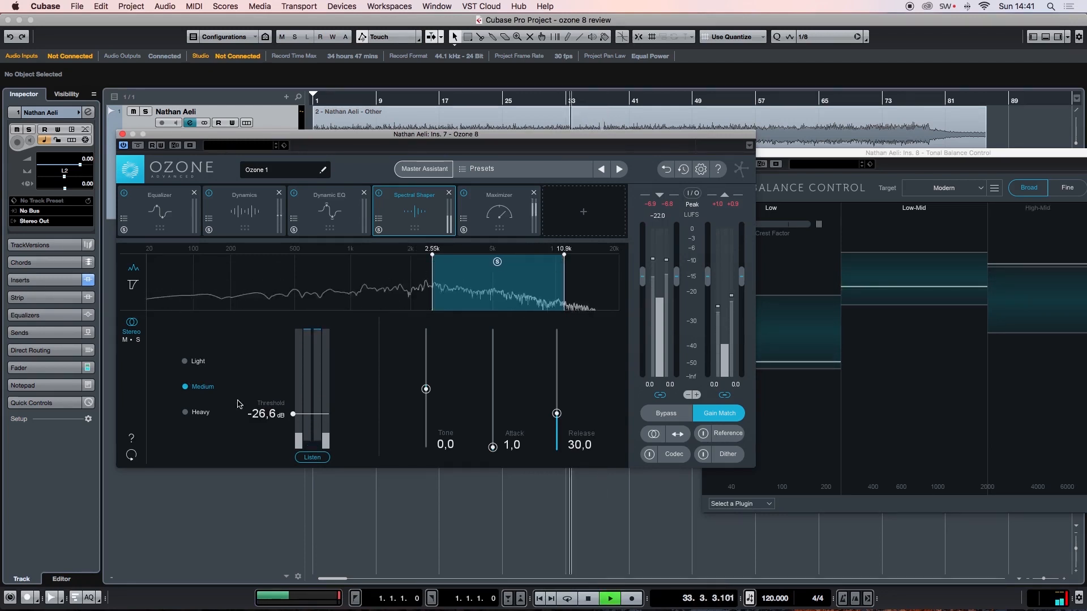
Turn off the Spectral Shaper's Listen mode and set its threshold to -30.6 dB, checking the module on and off during playback.
drag(293, 414, 292, 419)
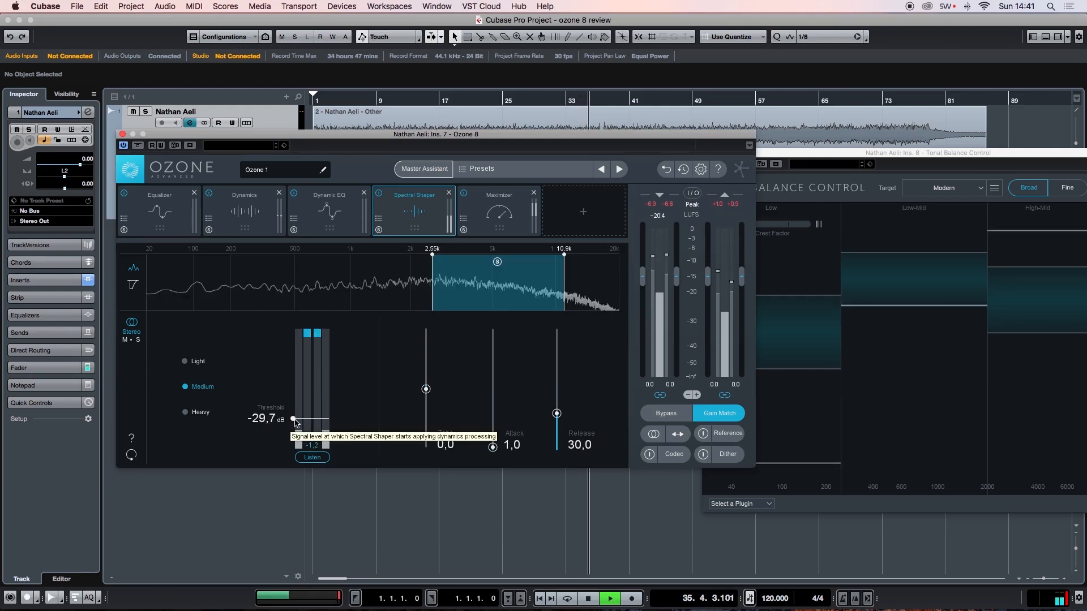
click(316, 457)
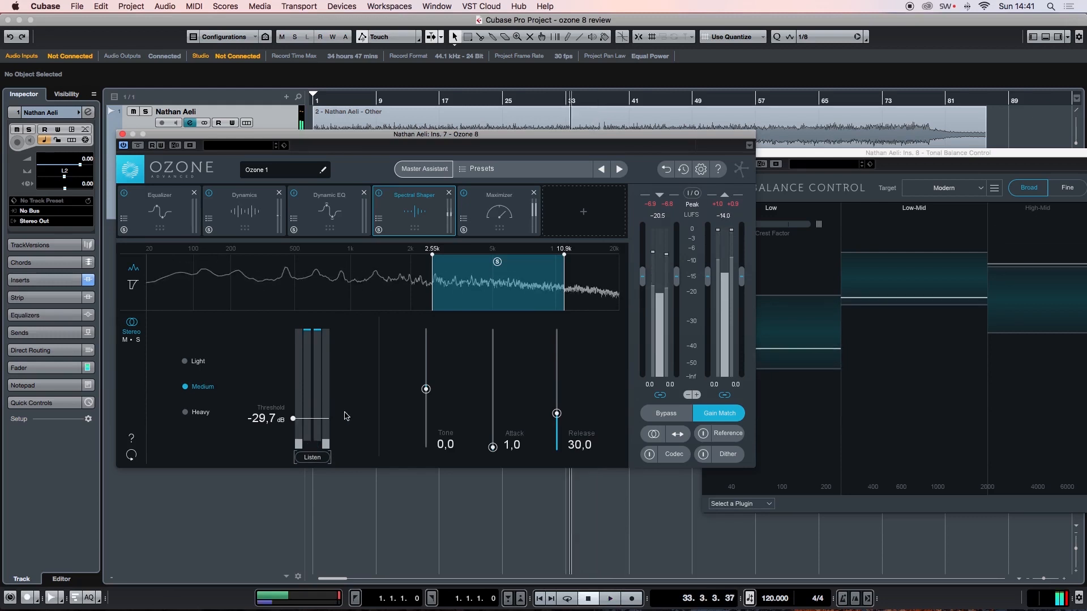
click(379, 193)
click(380, 194)
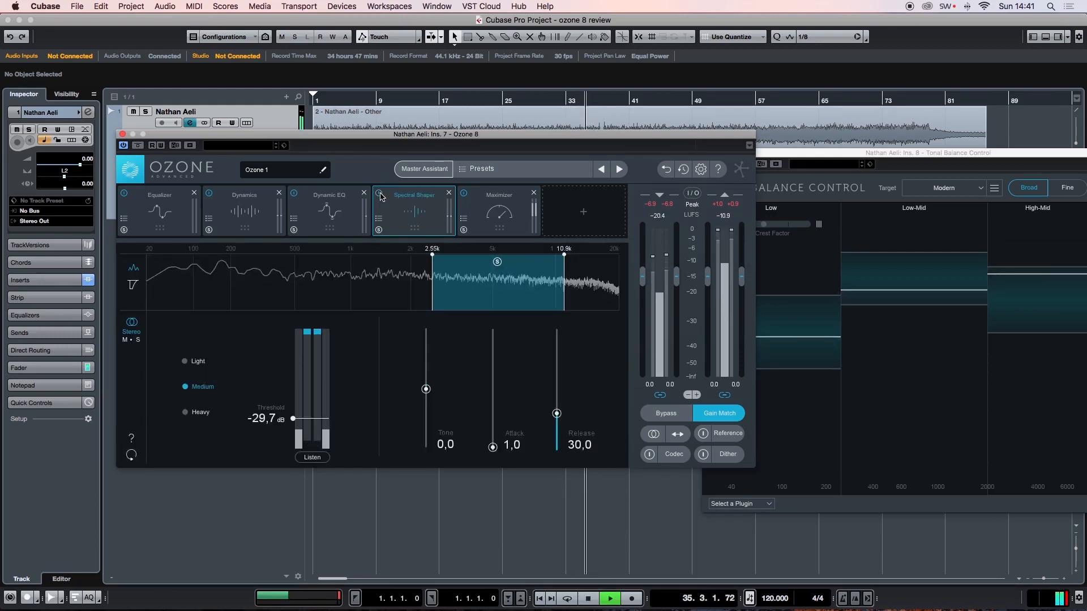
drag(295, 423, 295, 425)
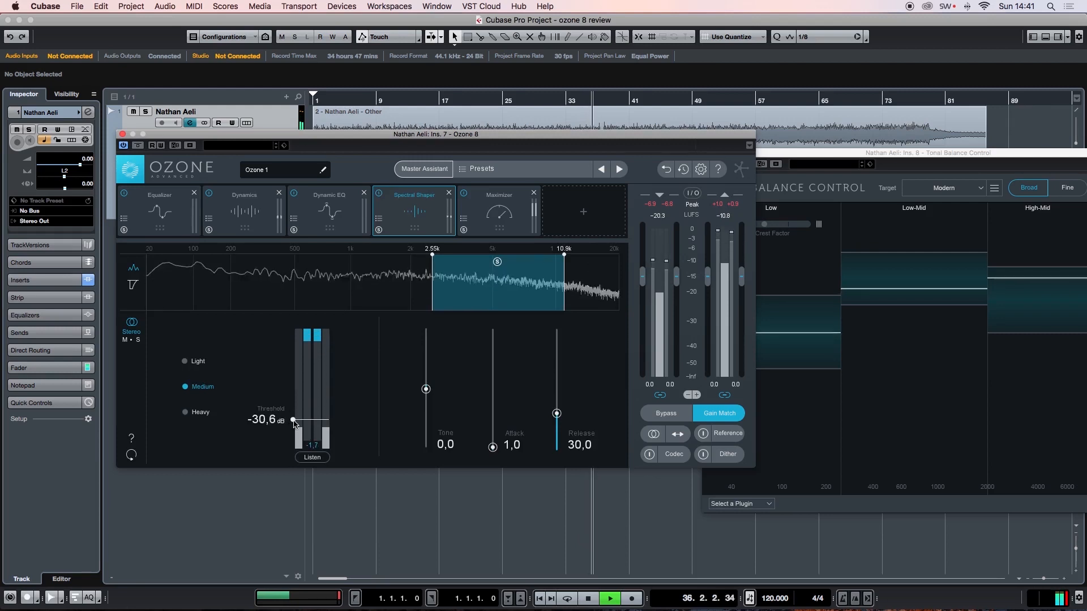
Compare the bypassed and processed master with the Spectral Shaper active, and stop playback.
click(667, 414)
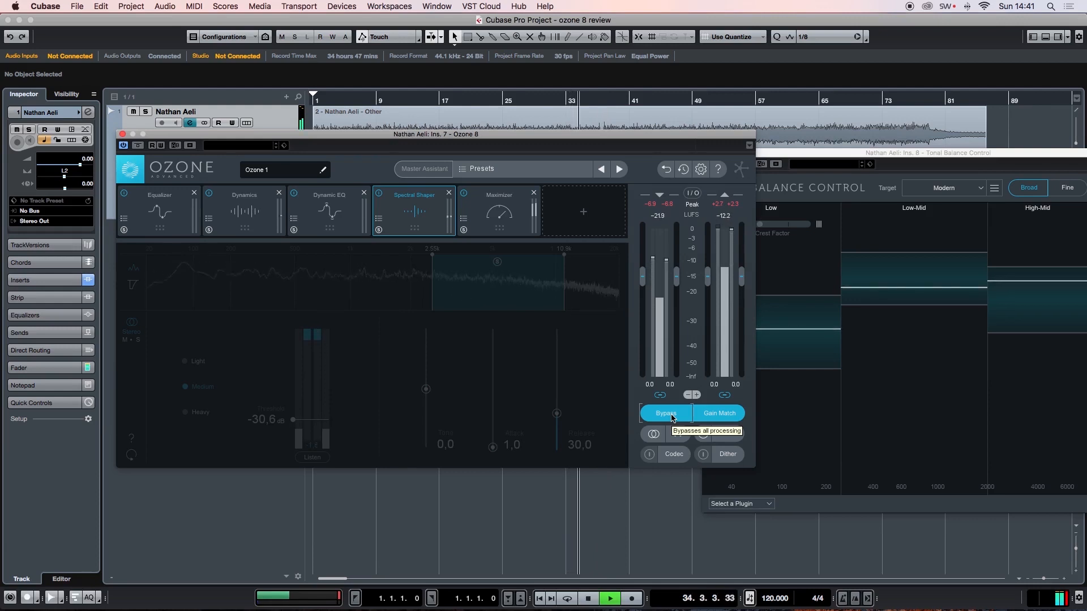
click(672, 417)
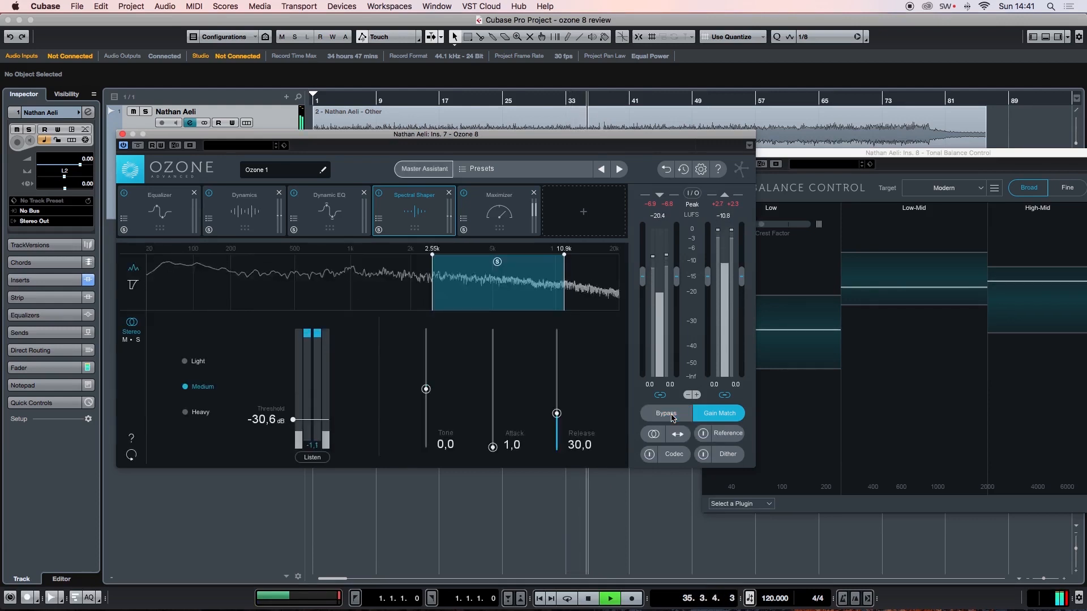
click(672, 417)
click(672, 417)
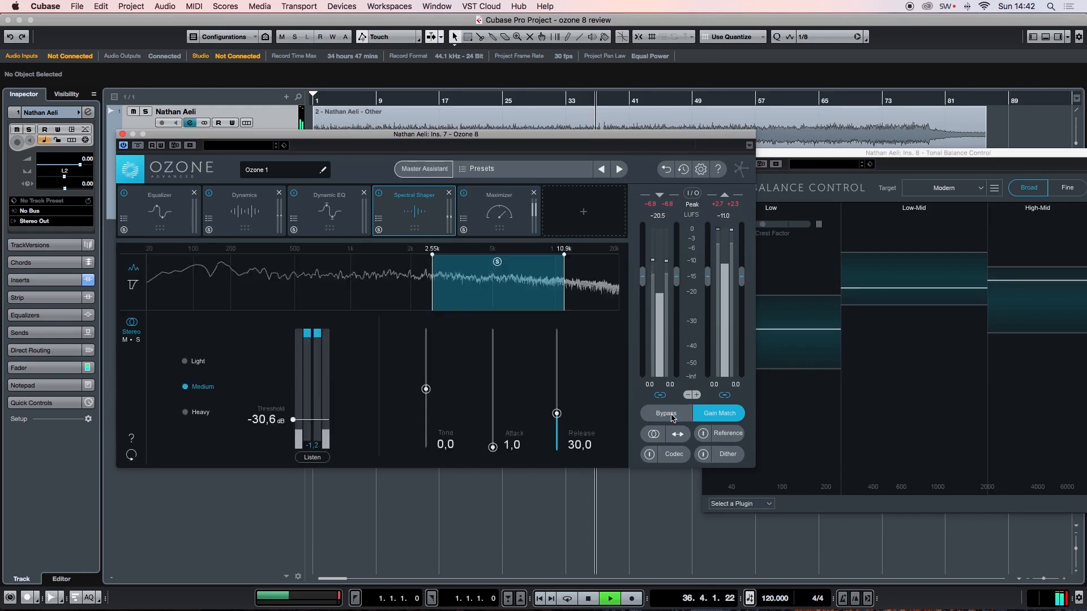
key(space)
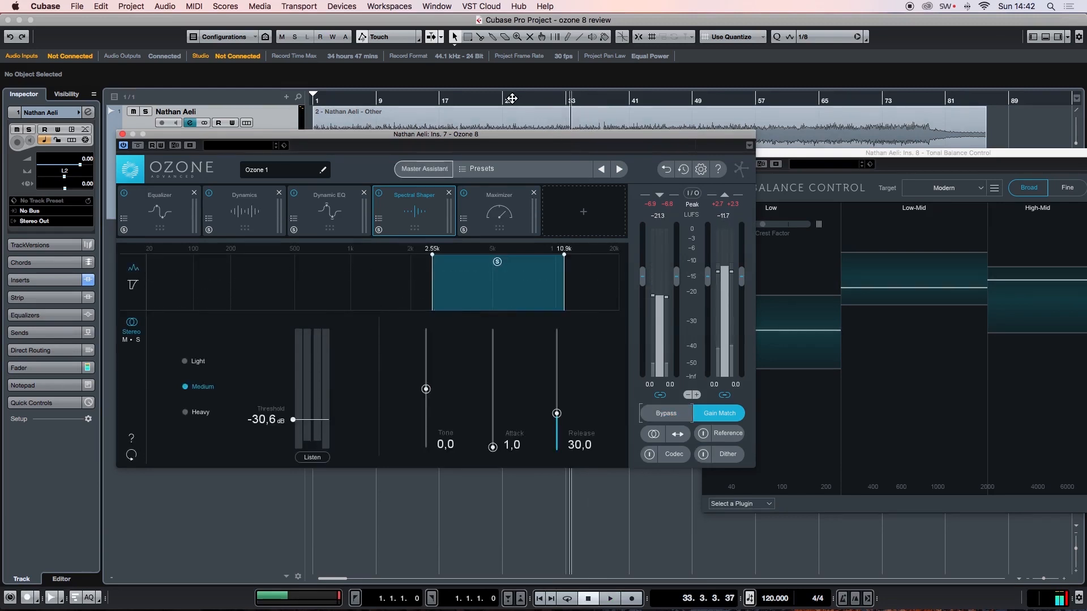
Play the track from about bar 26 and switch repeatedly between the bypassed and processed master.
click(511, 98)
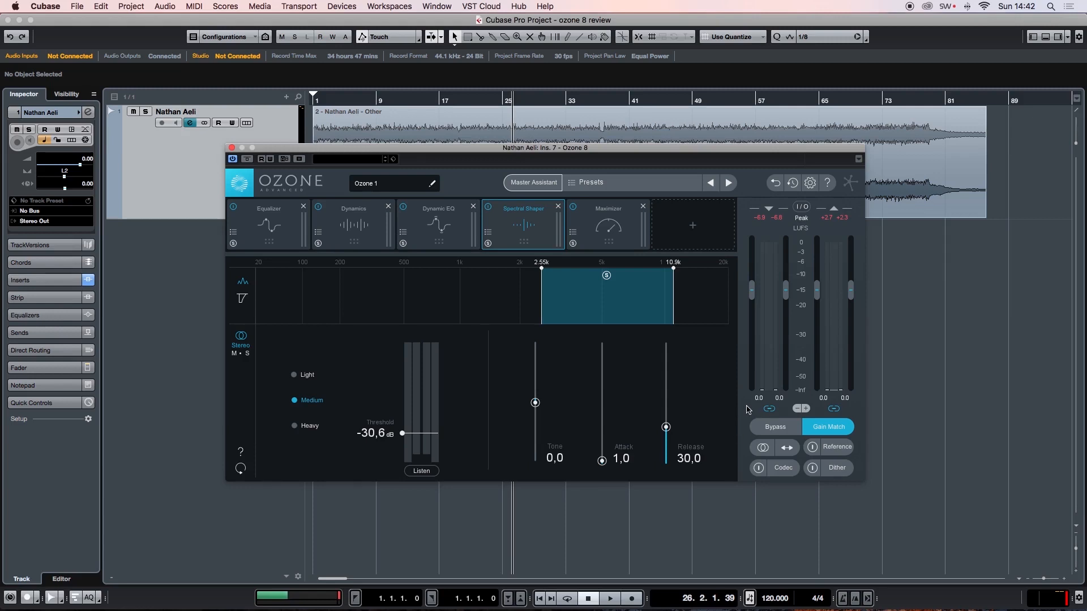
key(space)
click(775, 429)
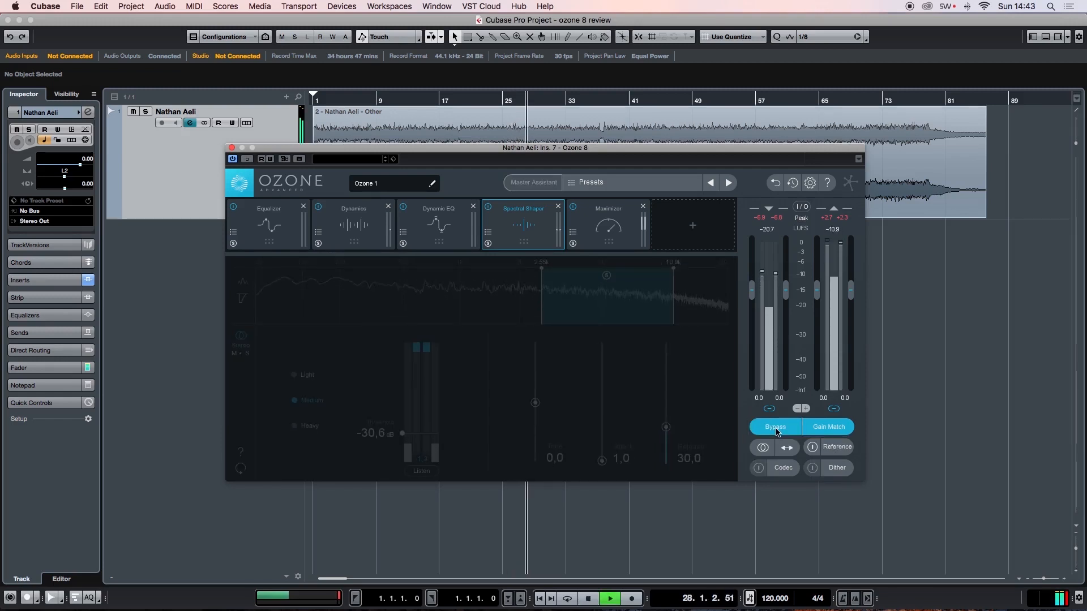
click(776, 428)
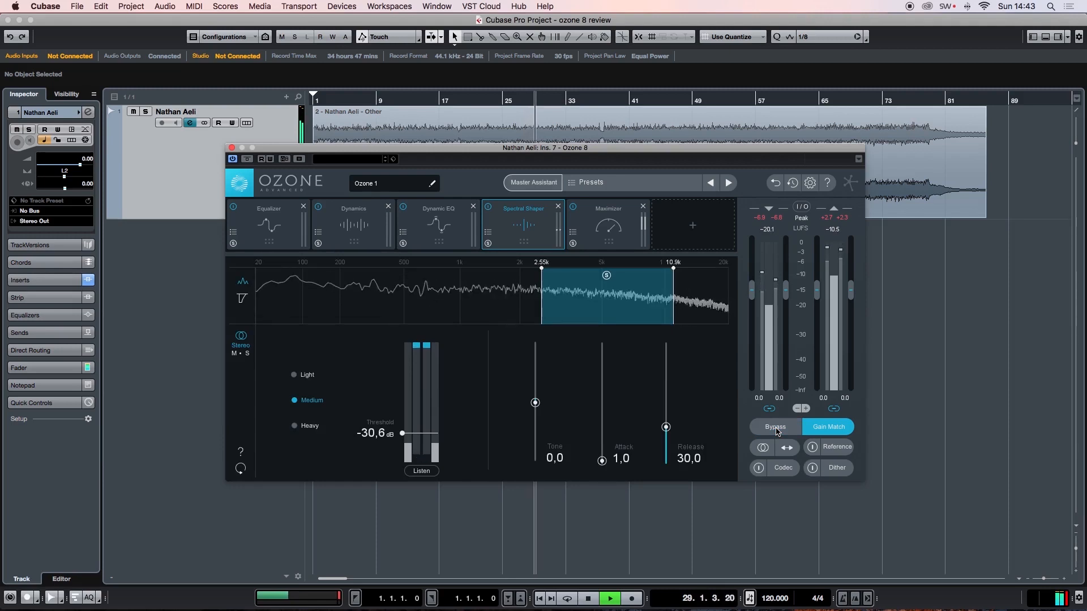
click(776, 429)
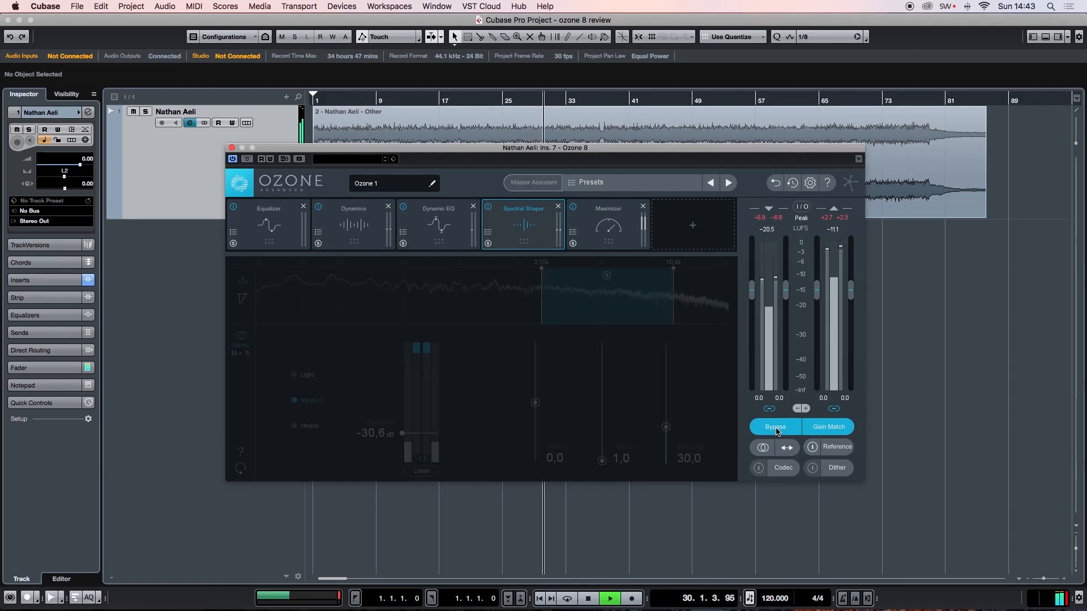
click(775, 428)
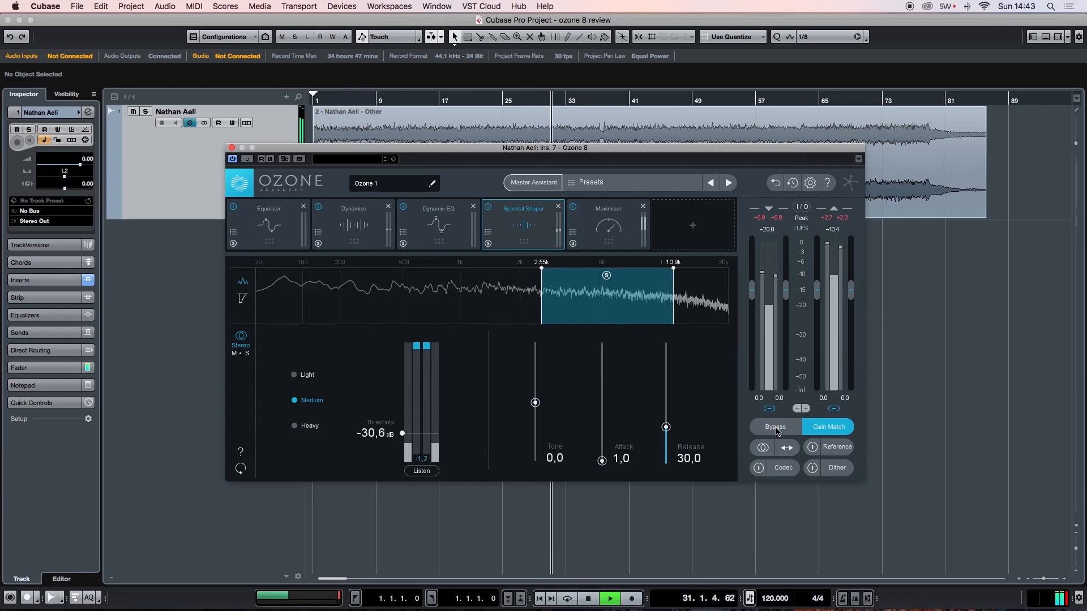
click(775, 428)
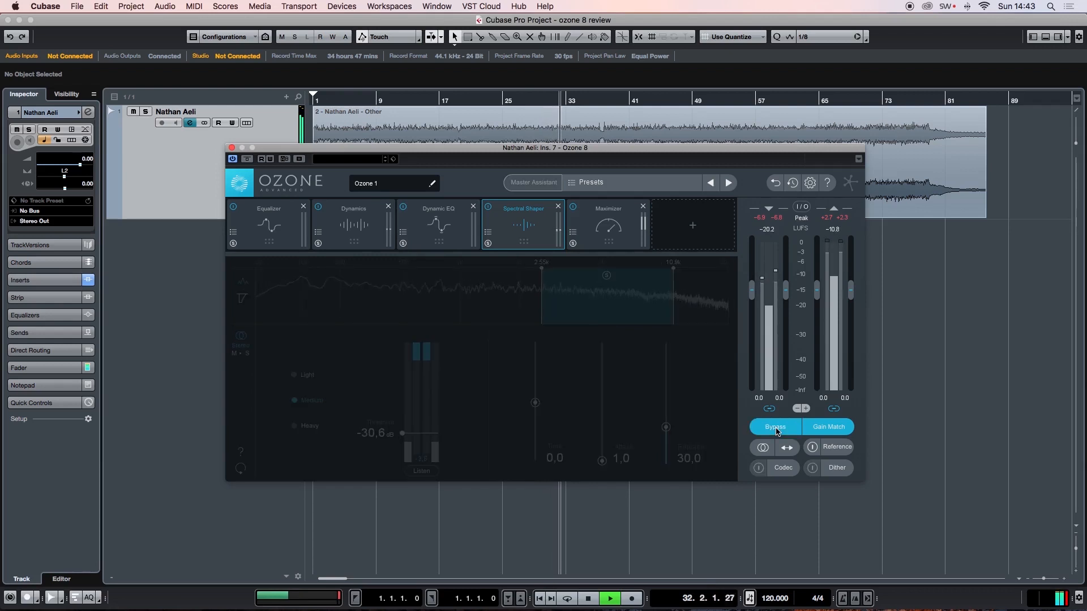
click(775, 429)
Raise the Spectral Shaper's threshold to -27.4 dB during playback, checking it against the bypassed signal.
drag(402, 436, 403, 432)
click(762, 428)
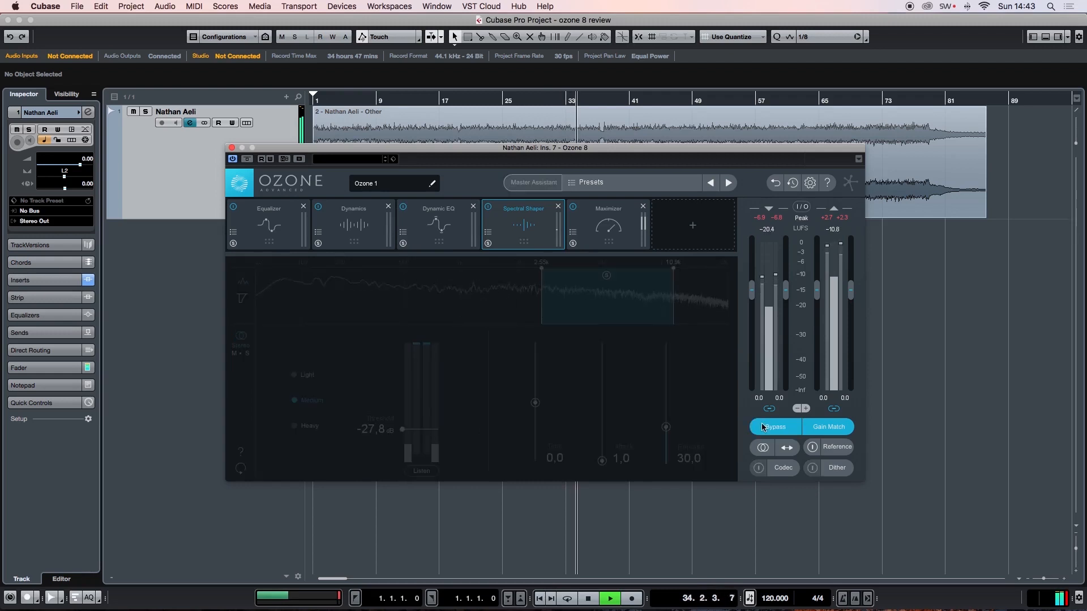
click(762, 427)
drag(403, 431, 402, 429)
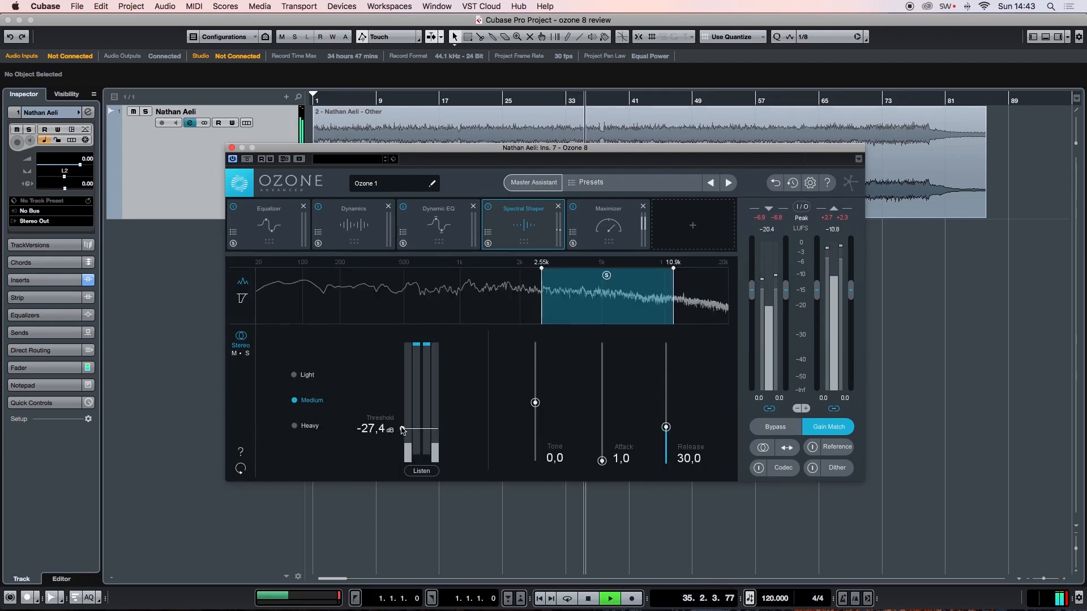
Compare the master with and without Ozone's processing at the new Spectral Shaper threshold, and stop the track near bar 41.
click(769, 428)
click(769, 428)
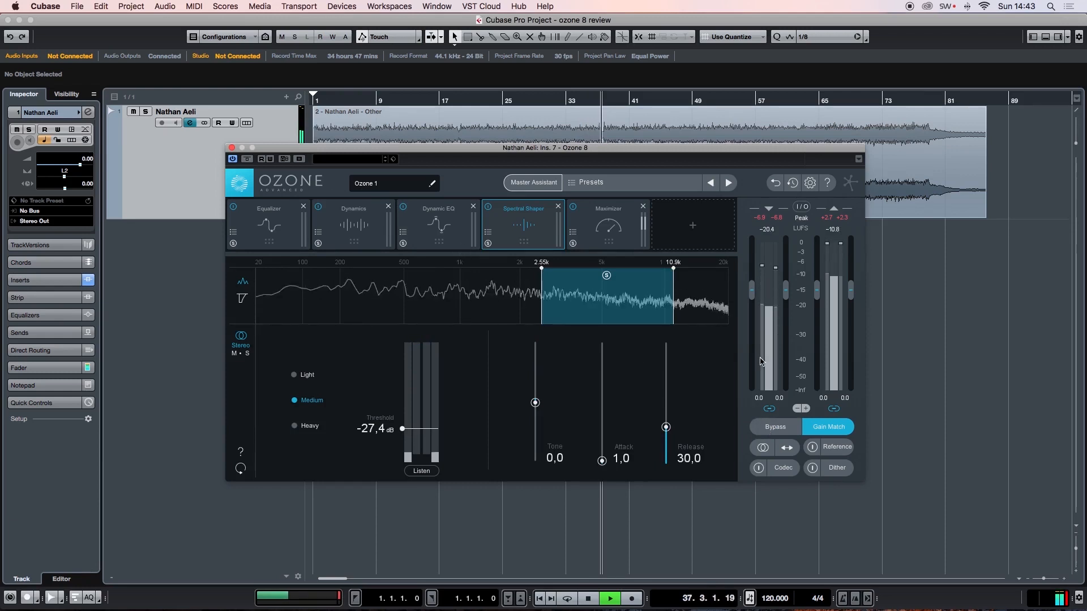
click(773, 428)
click(774, 429)
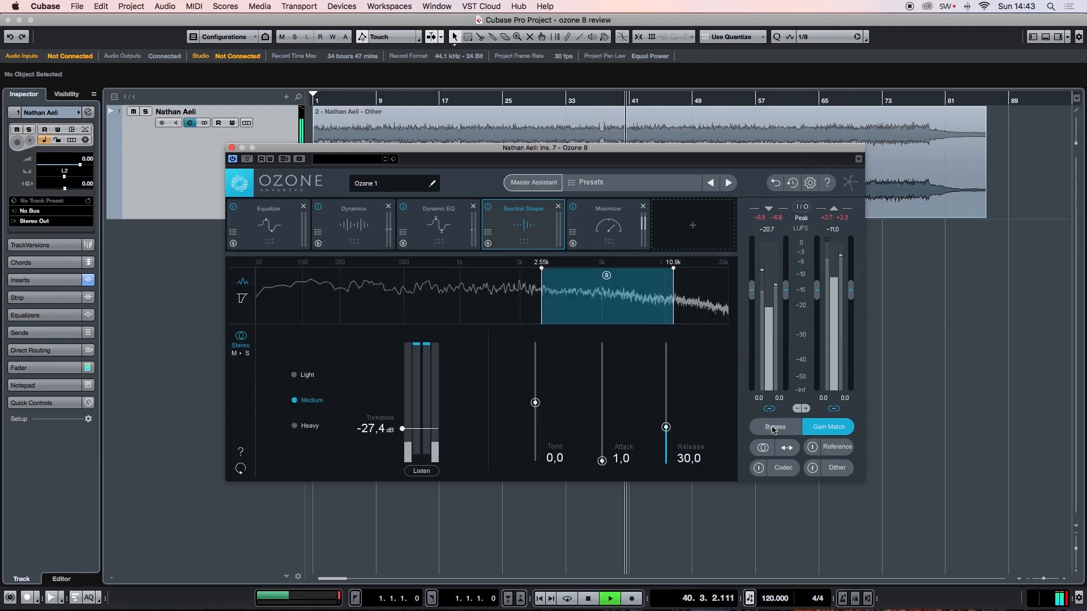
click(587, 598)
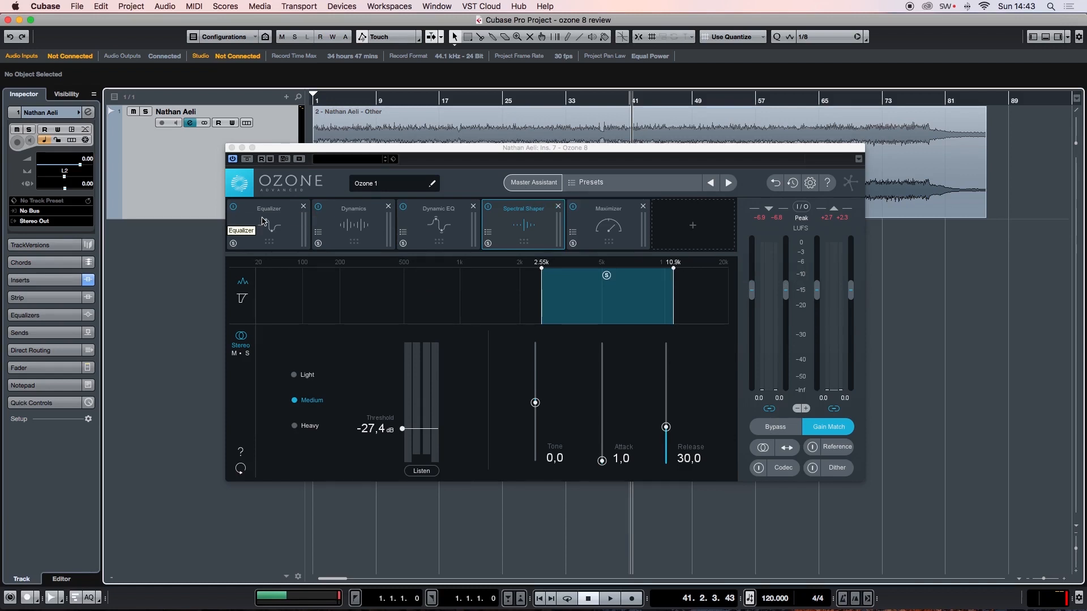
Show the Equalizer, Dynamics, Dynamic EQ, Spectral Shaper and Maximizer settings in turn, and move the Ozone 8 window below the waveform.
click(263, 220)
click(345, 242)
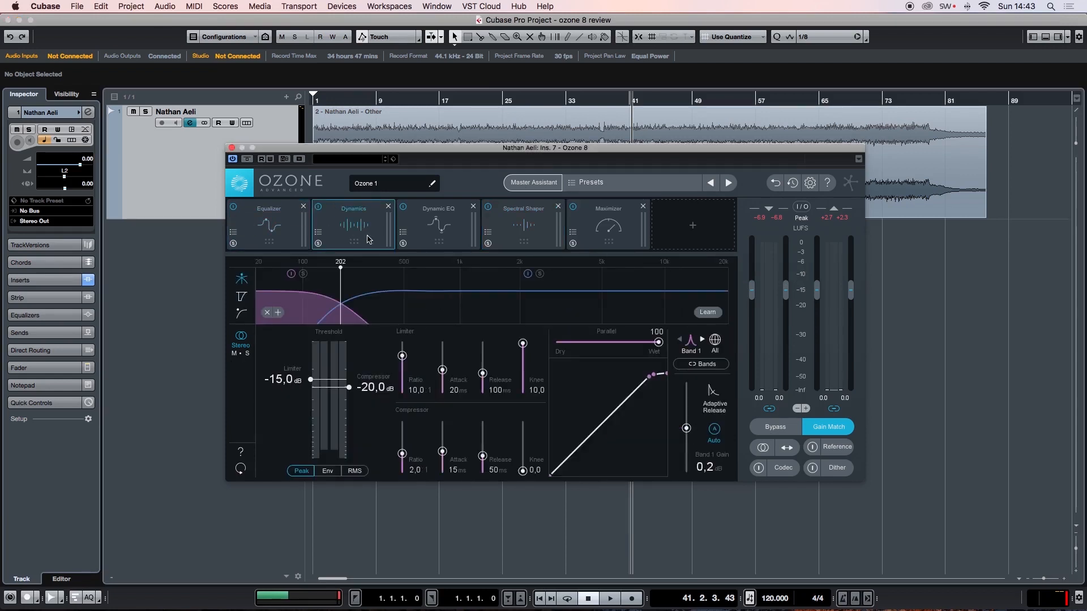
click(434, 235)
click(532, 234)
click(599, 232)
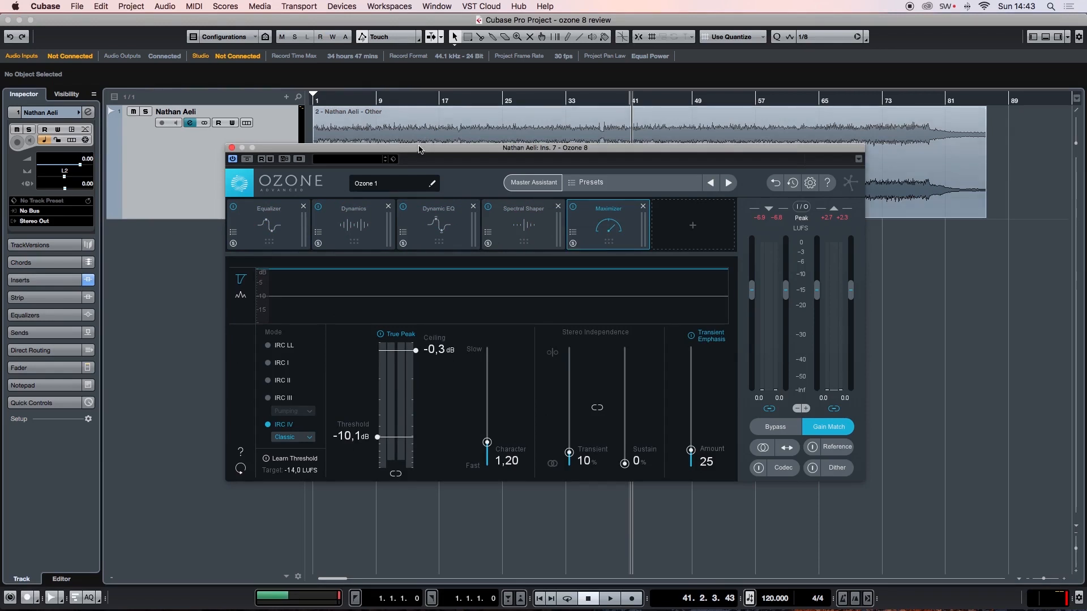
drag(422, 148, 417, 143)
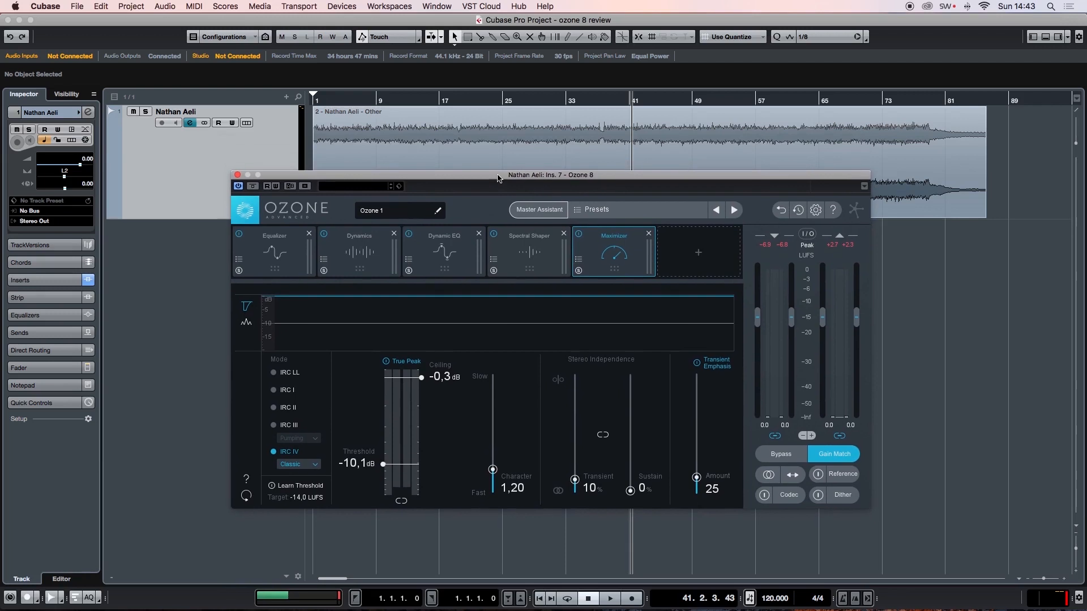
drag(501, 177, 519, 226)
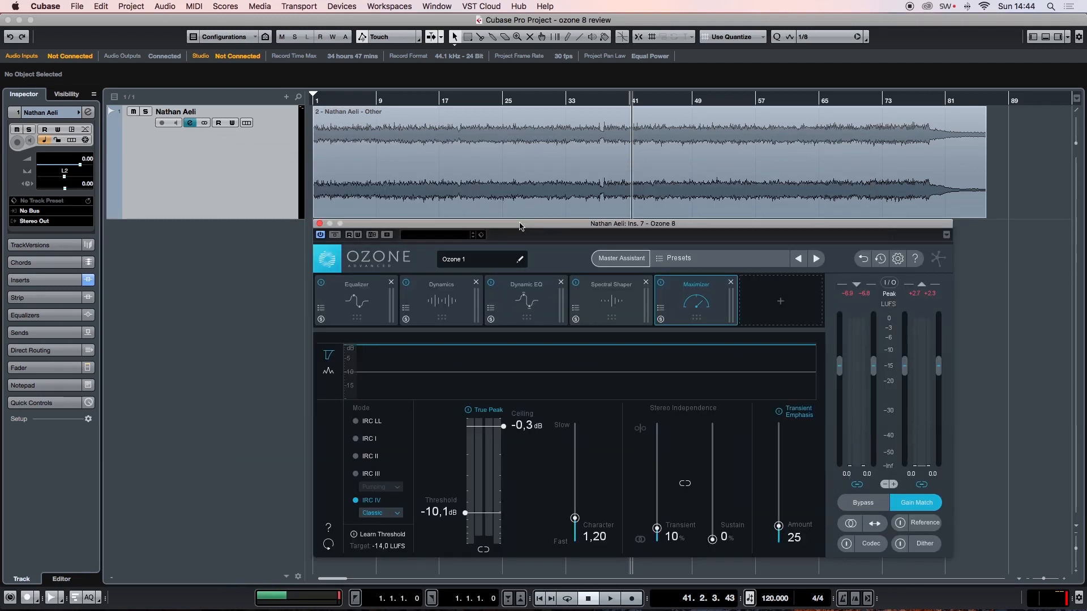